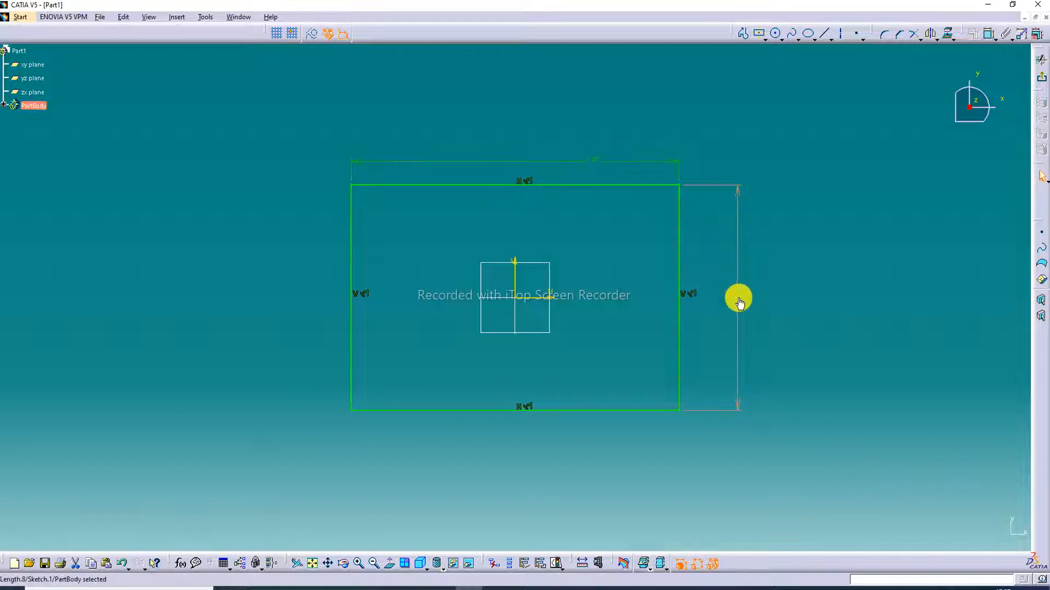
Set the rectangle's vertical dimension to 100 mm and exit the sketch
{"action": "double_click", "coordinate": [740, 302]}
{"action": "type", "text": "100mm"}
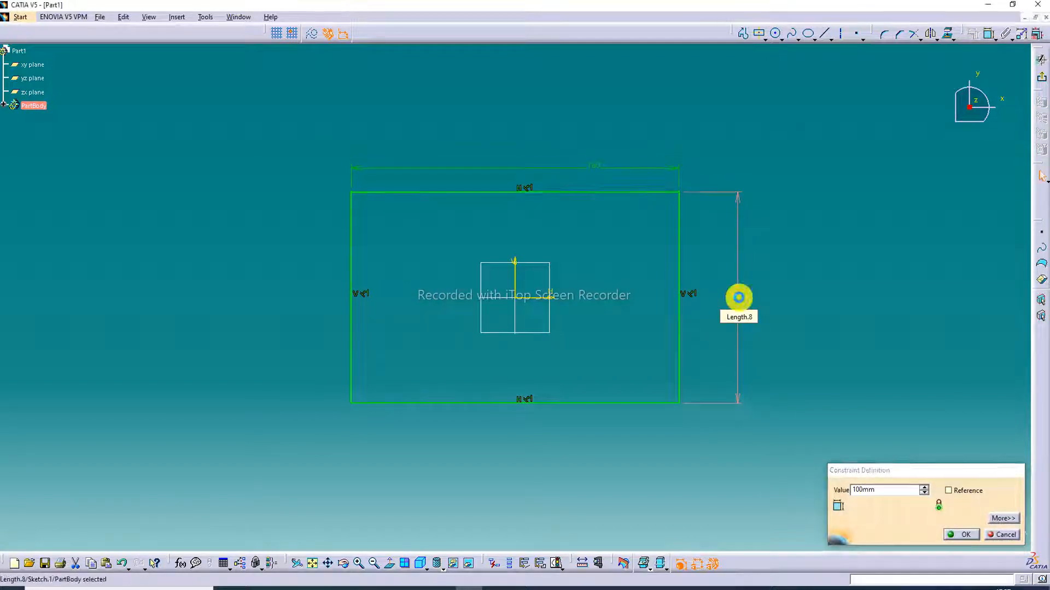
{"action": "key", "text": "Return"}
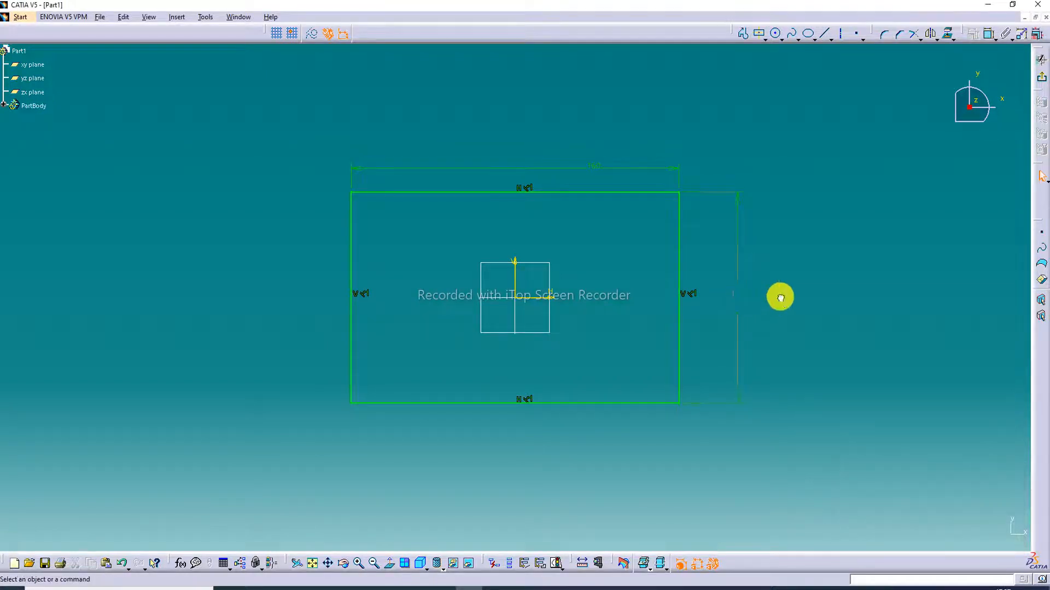
{"action": "left_click", "coordinate": [1042, 80]}
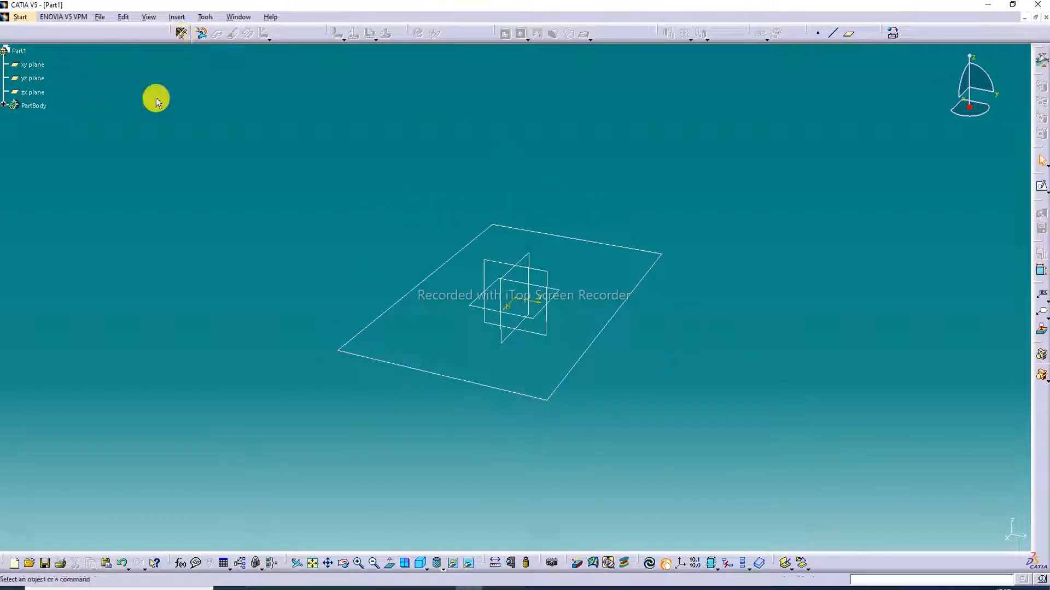
Define the sheet metal parameters with 2 mm thickness and 4 mm default bend radius, and create a wall from the rectangular sketch
{"action": "left_click", "coordinate": [189, 36]}
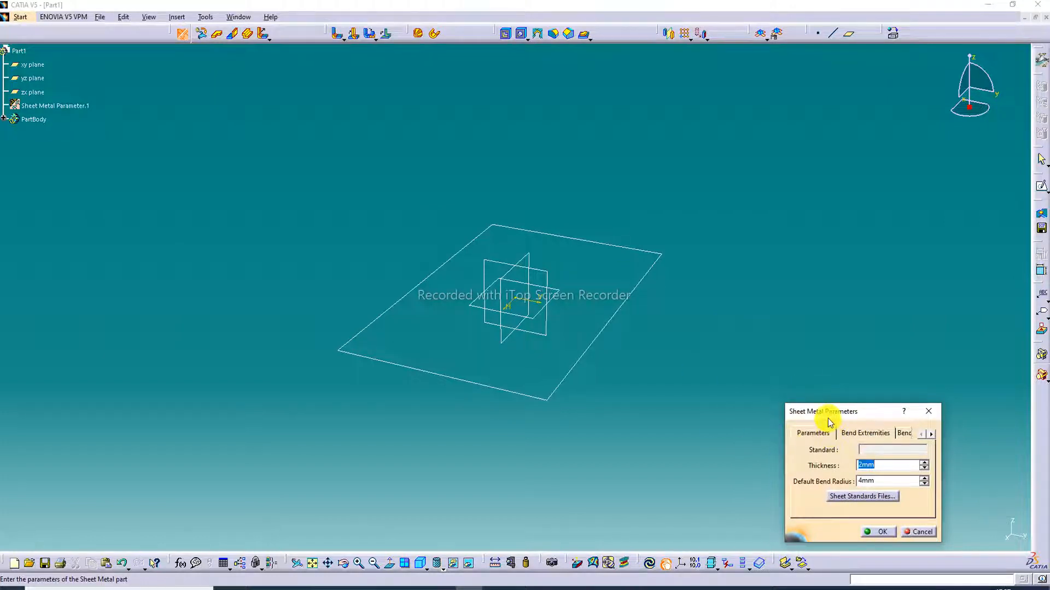
{"action": "left_click", "coordinate": [878, 533]}
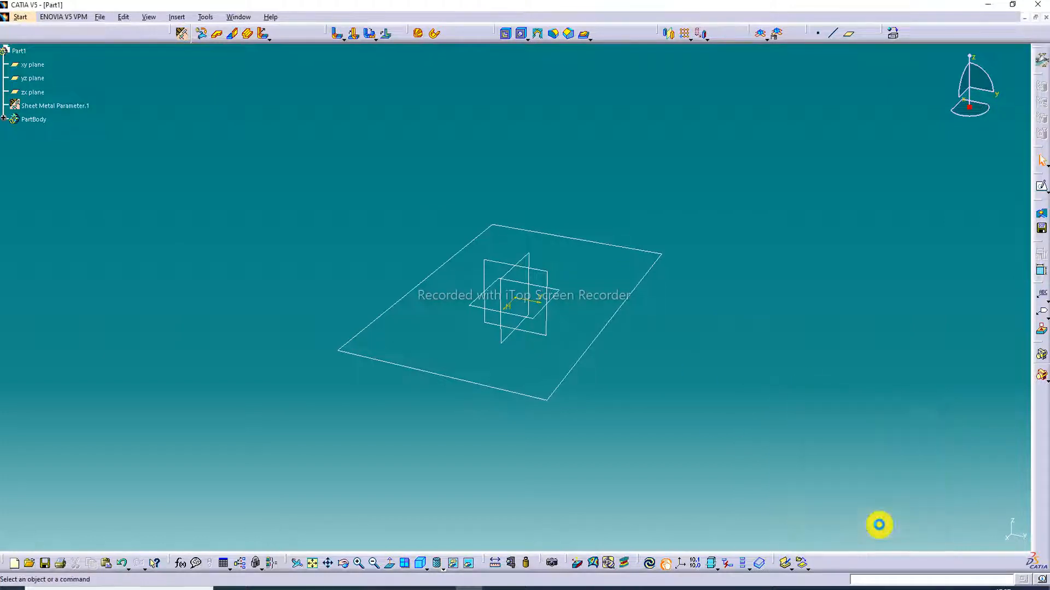
{"action": "left_click", "coordinate": [215, 34]}
{"action": "left_click", "coordinate": [616, 314]}
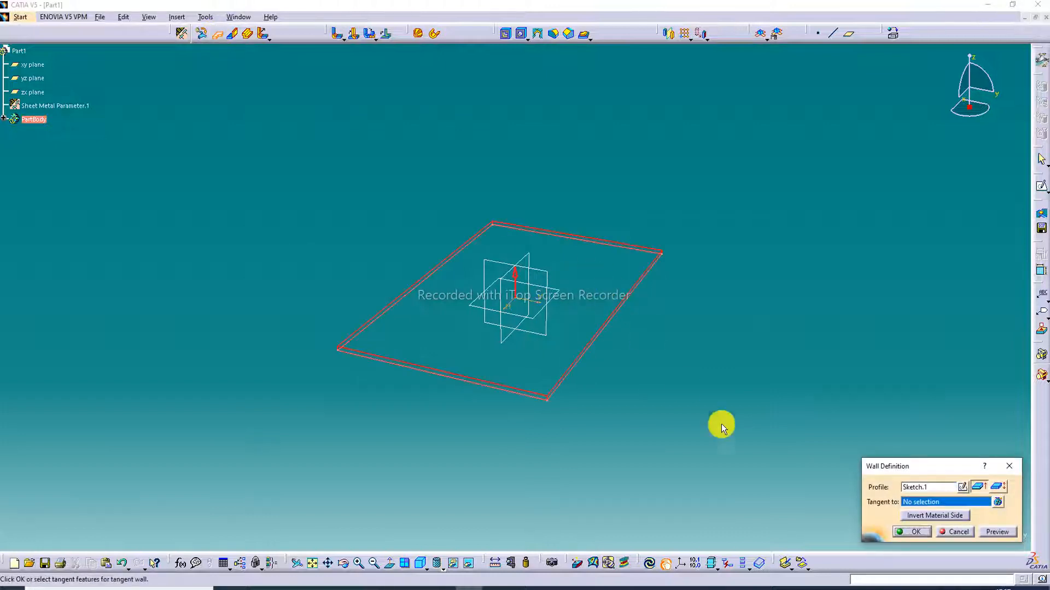
{"action": "left_click", "coordinate": [919, 534]}
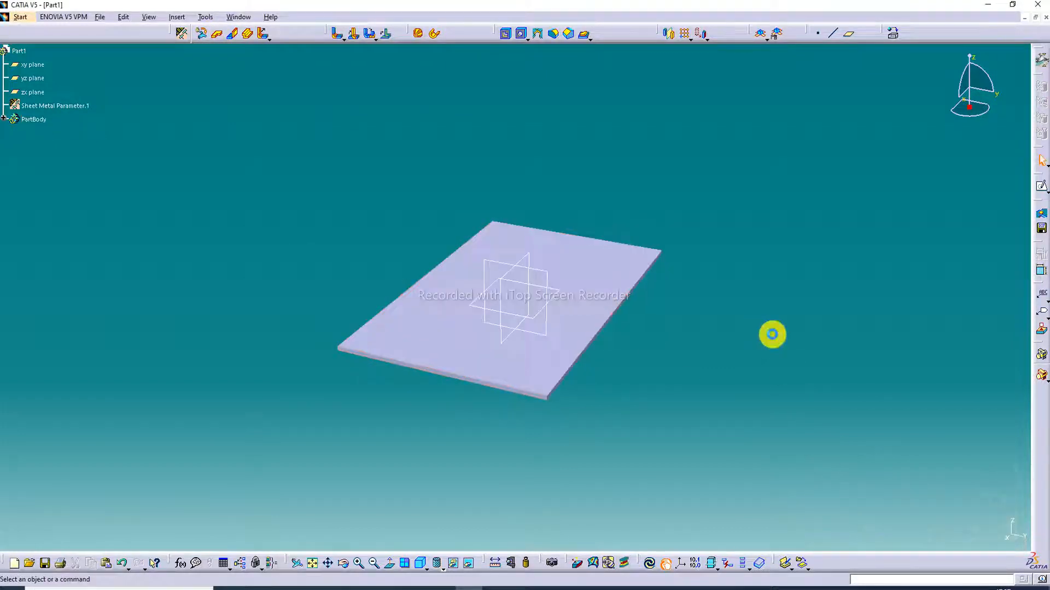
Add 79 mm high walls with bends at 90 degrees on both short edges and one long edge of the base wall, without clearance
{"action": "middle_click_drag", "start_coordinate": [574, 250], "coordinate": [431, 227]}
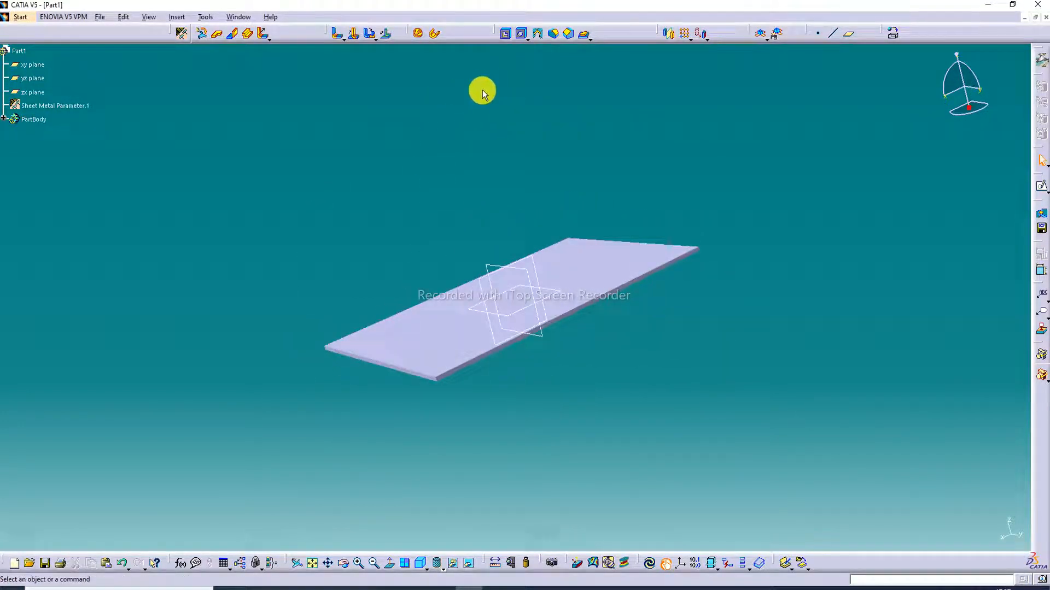
{"action": "left_click", "coordinate": [234, 34]}
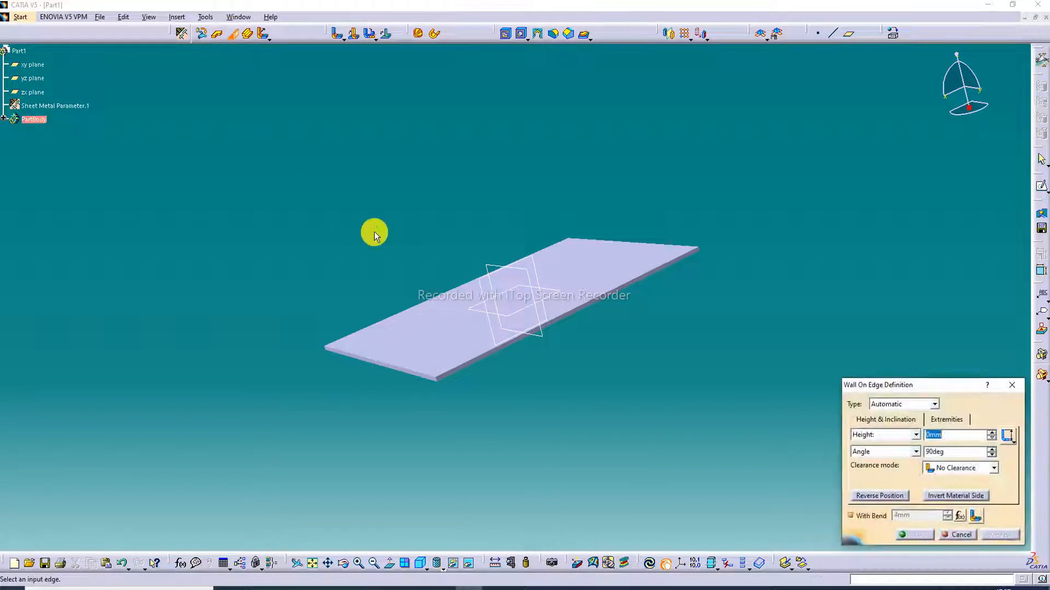
{"action": "left_click", "coordinate": [399, 368]}
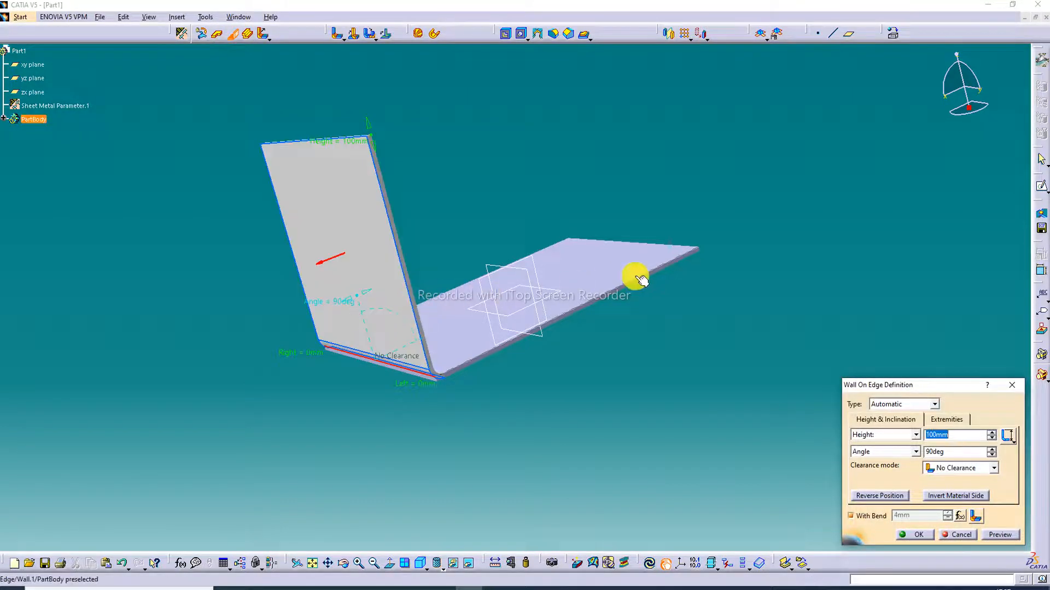
{"action": "middle_click_drag", "start_coordinate": [604, 325], "coordinate": [550, 417]}
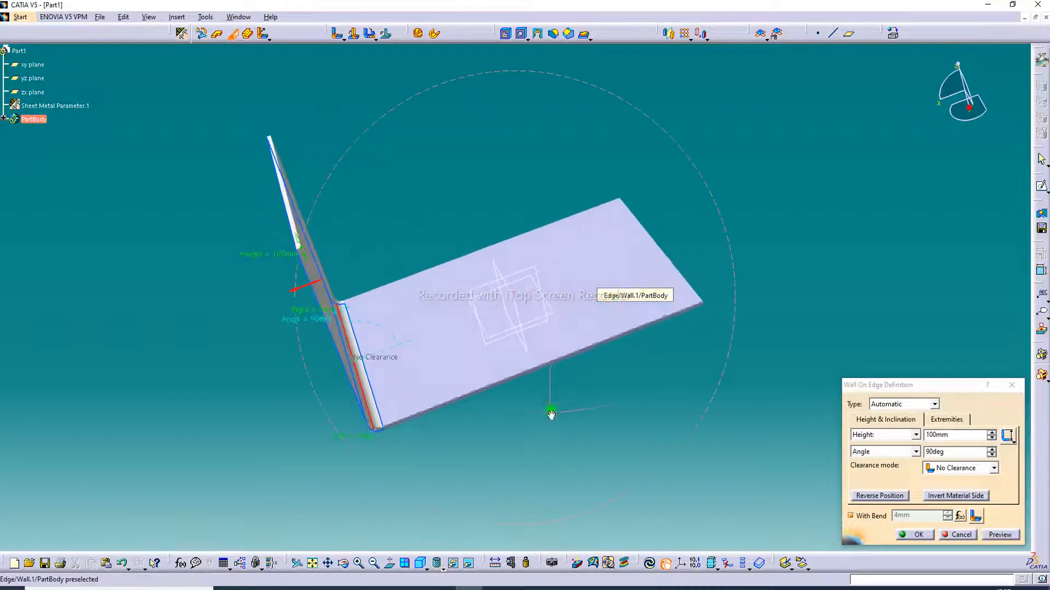
{"action": "left_click", "coordinate": [668, 255]}
{"action": "left_click", "coordinate": [539, 232]}
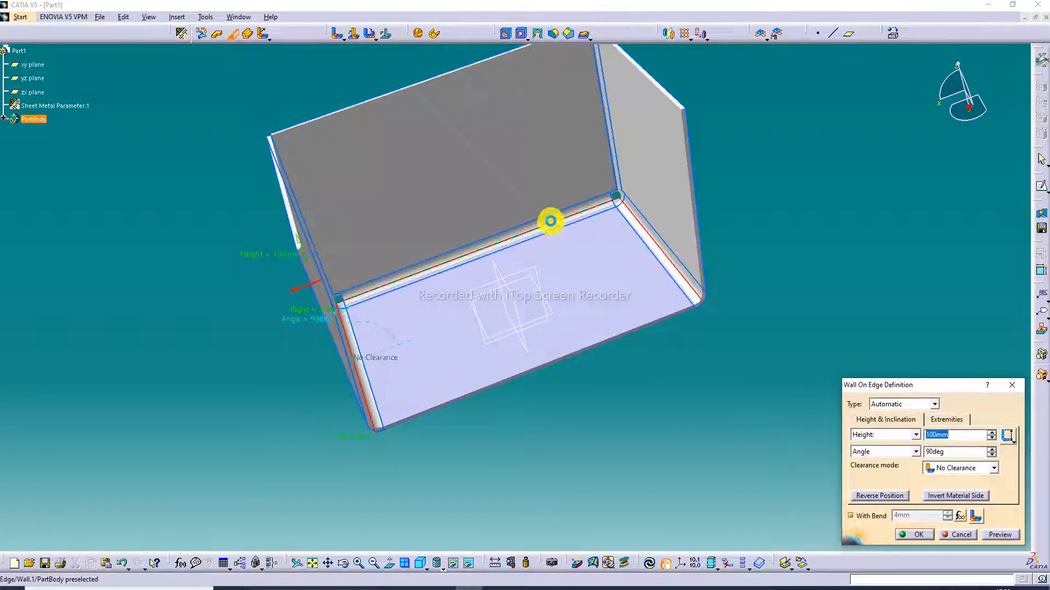
{"action": "middle_click_drag", "start_coordinate": [572, 195], "coordinate": [502, 253]}
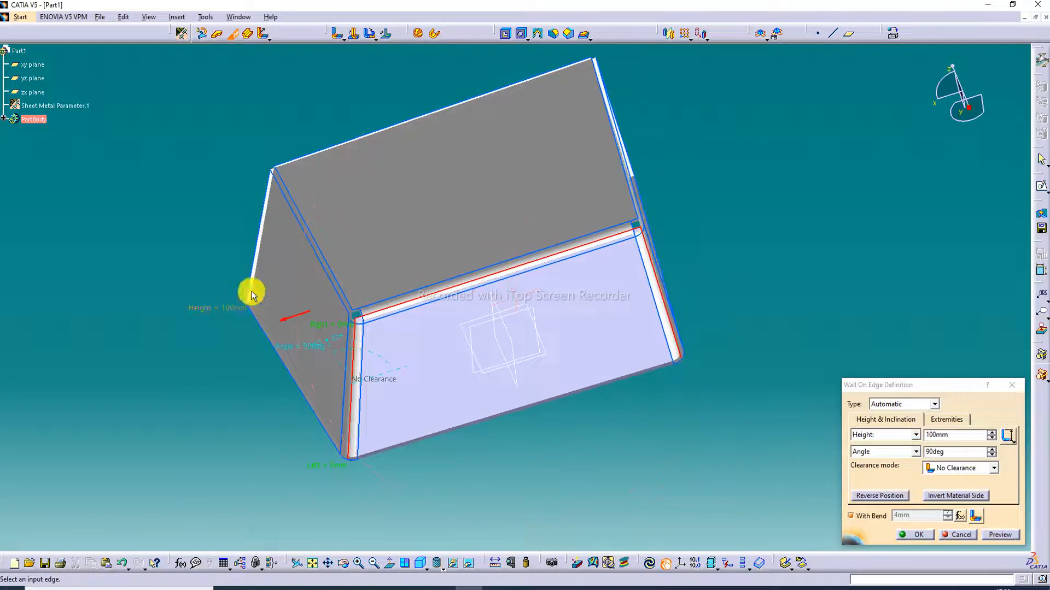
{"action": "left_click_drag", "start_coordinate": [249, 299], "coordinate": [285, 333]}
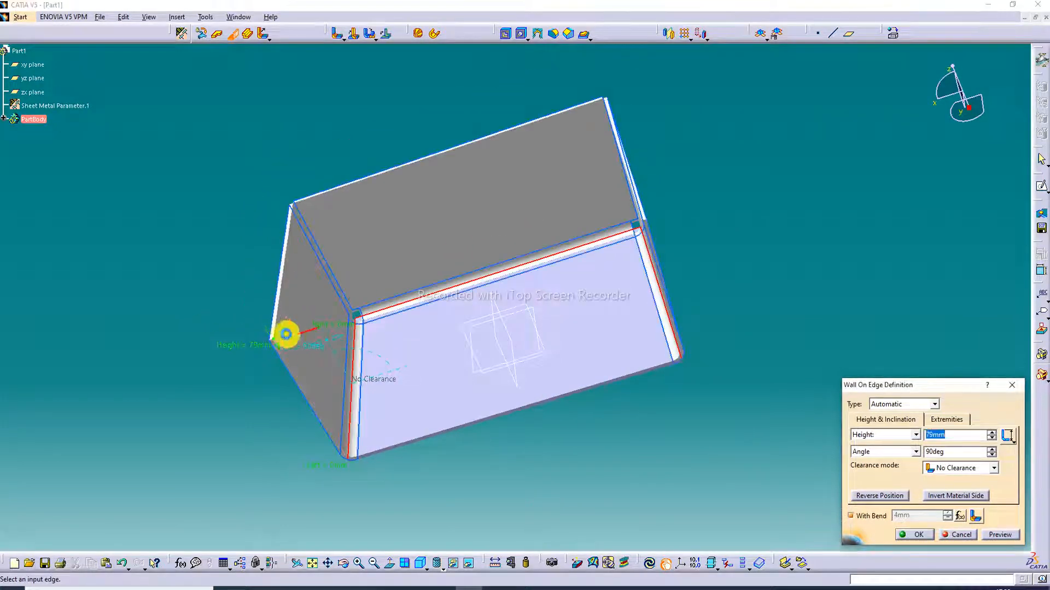
{"action": "left_click", "coordinate": [922, 538]}
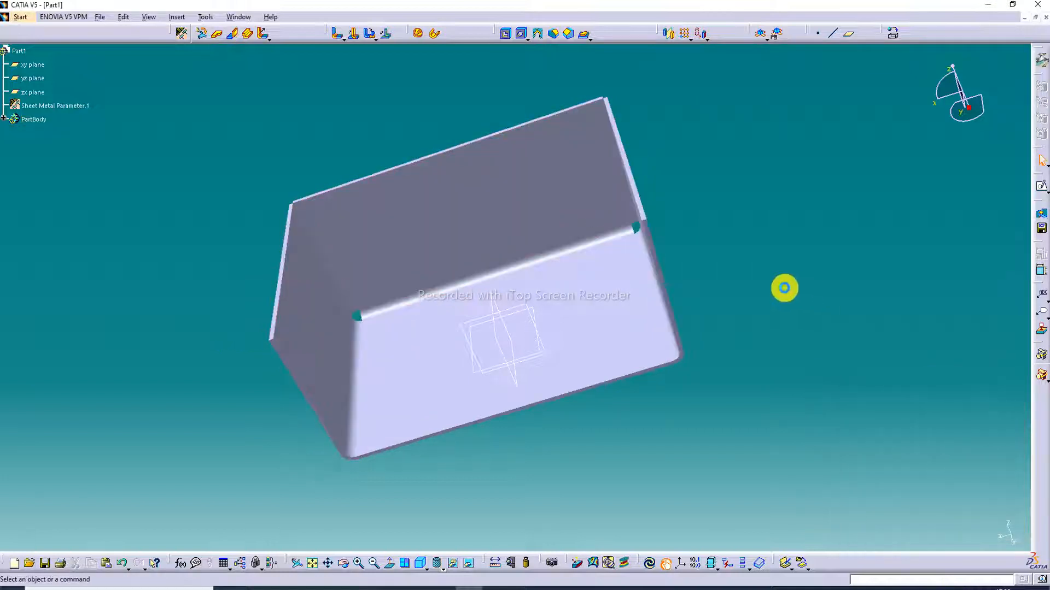
Hide the zx, xy and yz reference planes in the model
{"action": "middle_click", "coordinate": [517, 253]}
{"action": "middle_click_drag", "start_coordinate": [517, 252], "coordinate": [532, 250]}
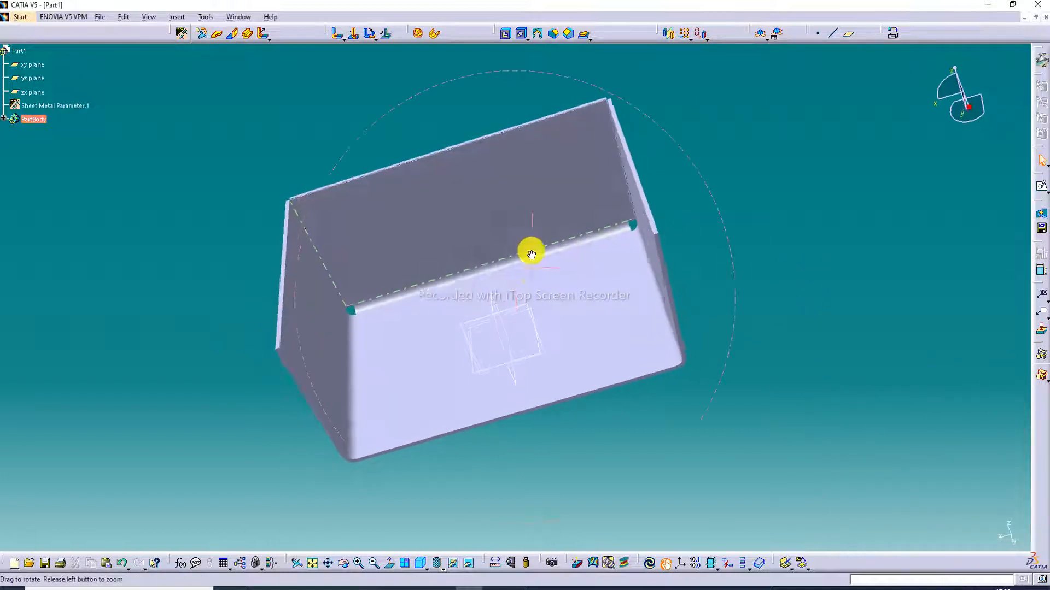
{"action": "right_click", "coordinate": [506, 312]}
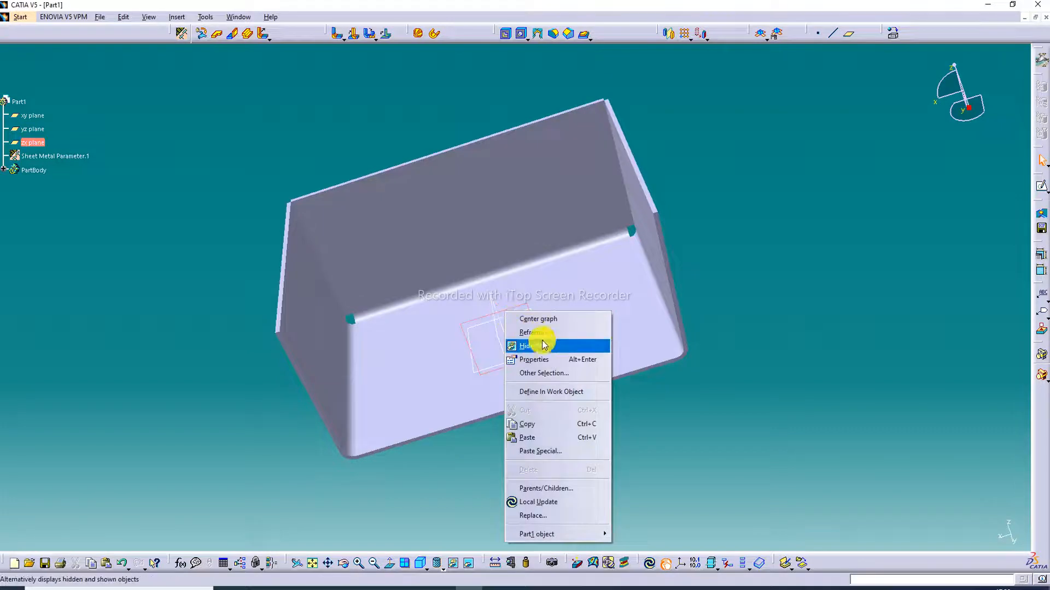
{"action": "left_click", "coordinate": [542, 347]}
{"action": "right_click", "coordinate": [523, 308]}
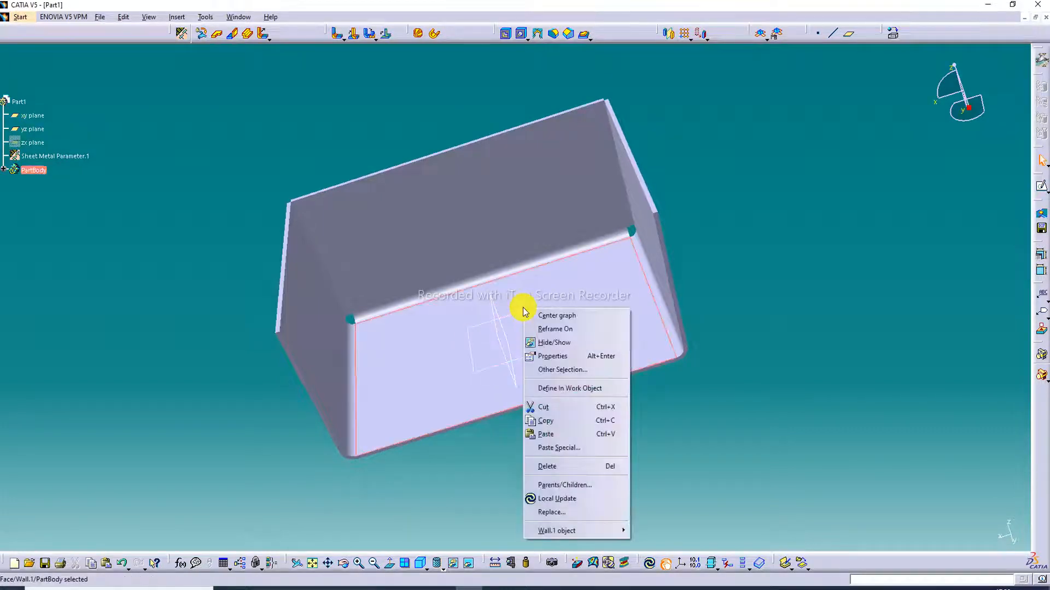
{"action": "key", "text": "Escape"}
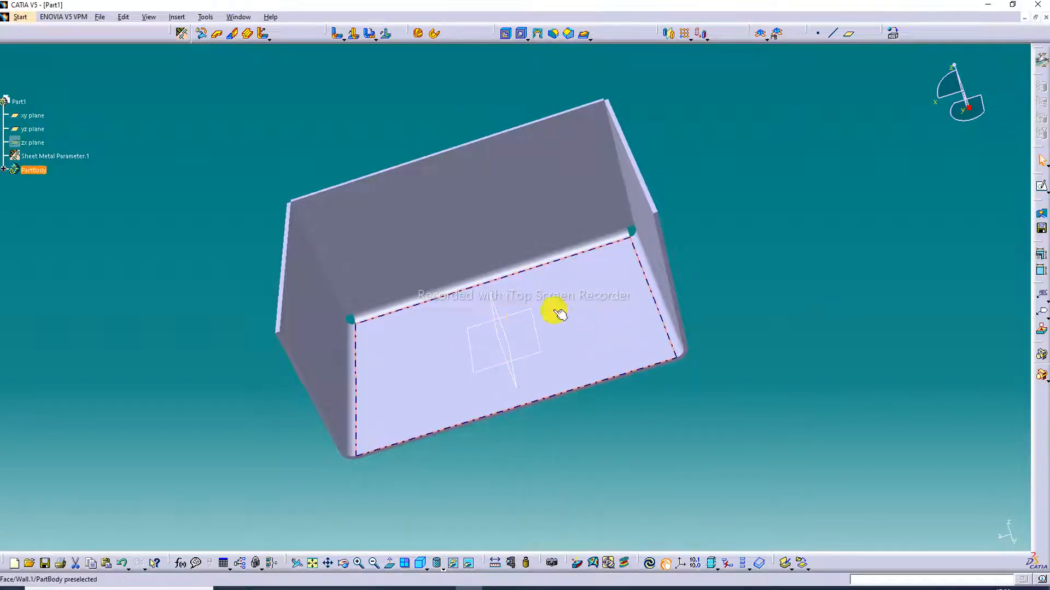
{"action": "right_click", "coordinate": [523, 313]}
{"action": "left_click", "coordinate": [553, 346]}
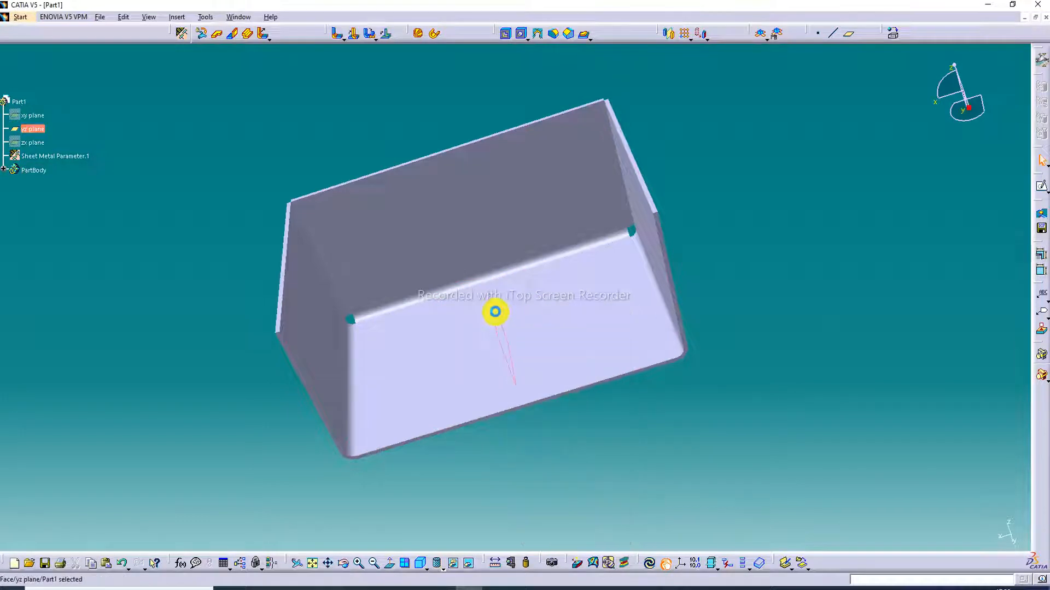
{"action": "right_click", "coordinate": [494, 311]}
{"action": "left_click", "coordinate": [525, 345]}
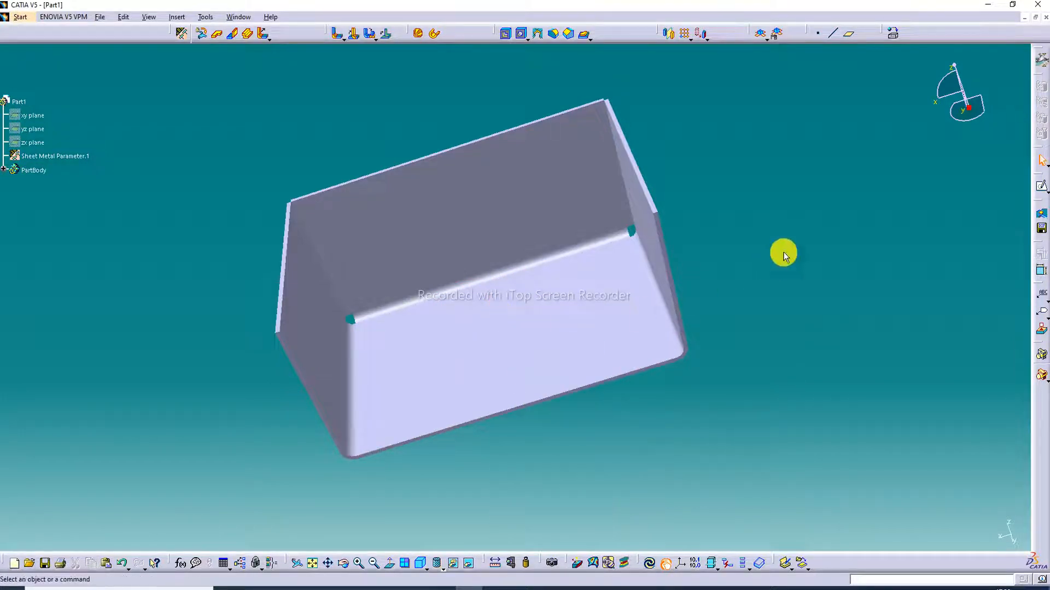
Apply the Steel material from the Metal family of the default material catalog to the part body
{"action": "left_click", "coordinate": [892, 34]}
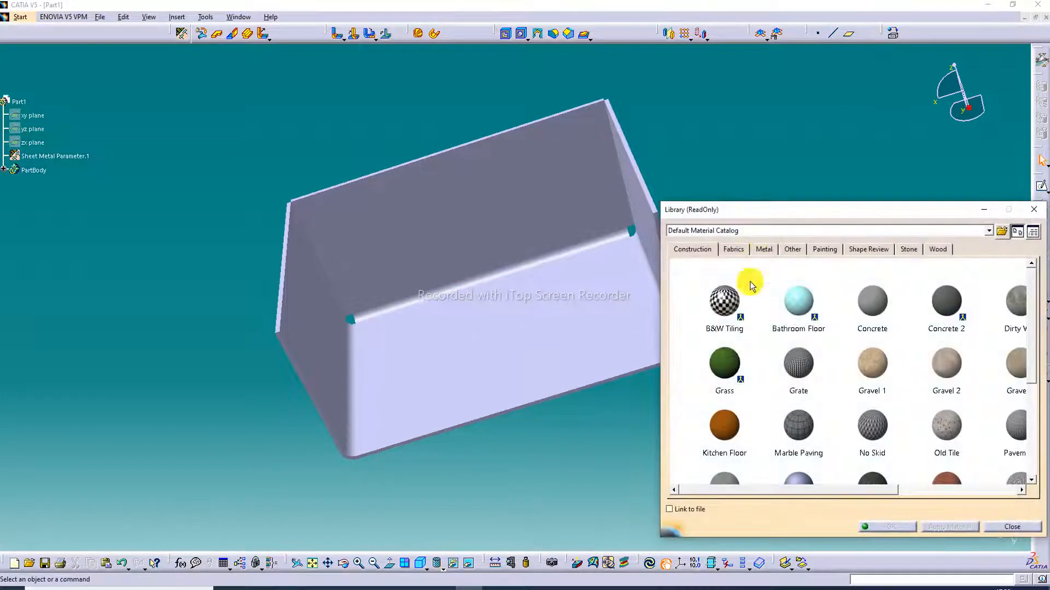
{"action": "left_click", "coordinate": [763, 248]}
{"action": "scroll", "coordinate": [733, 383], "scroll_direction": "down", "scroll_amount": 2}
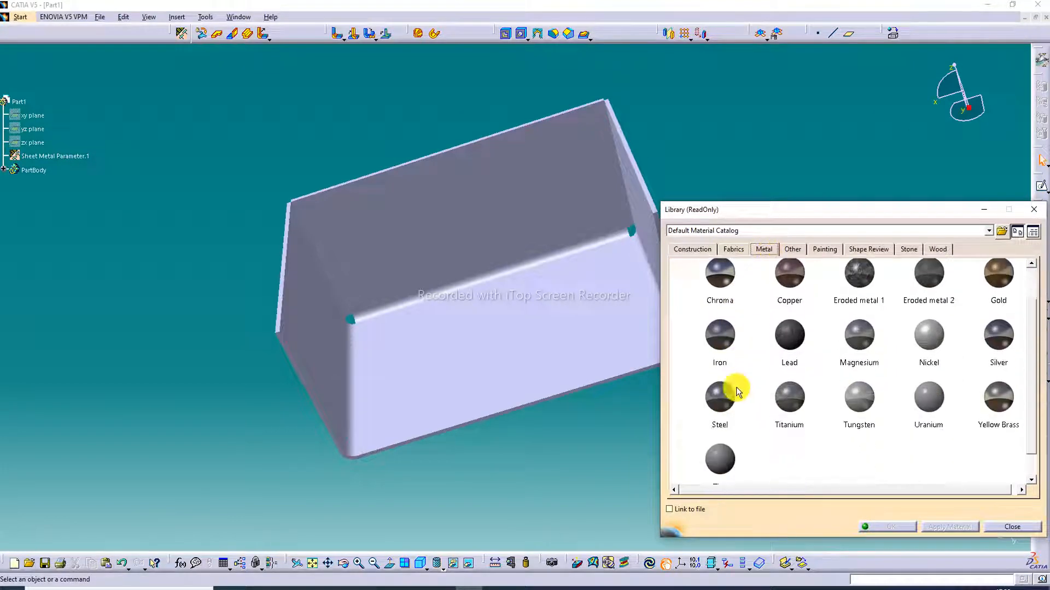
{"action": "left_click", "coordinate": [720, 405]}
{"action": "left_click_drag", "start_coordinate": [722, 408], "coordinate": [608, 349]}
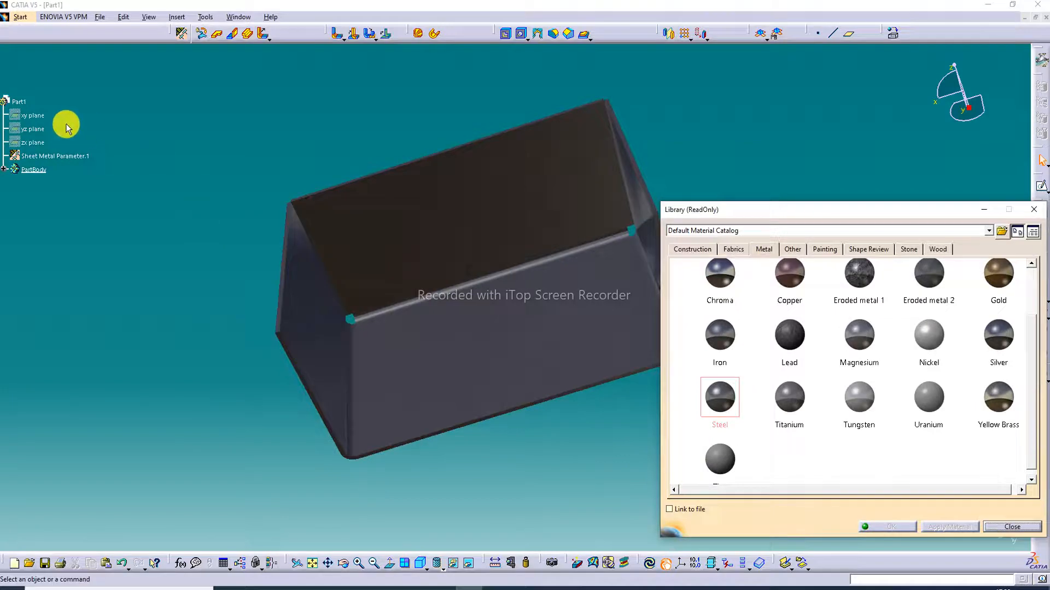
{"action": "left_click", "coordinate": [991, 526]}
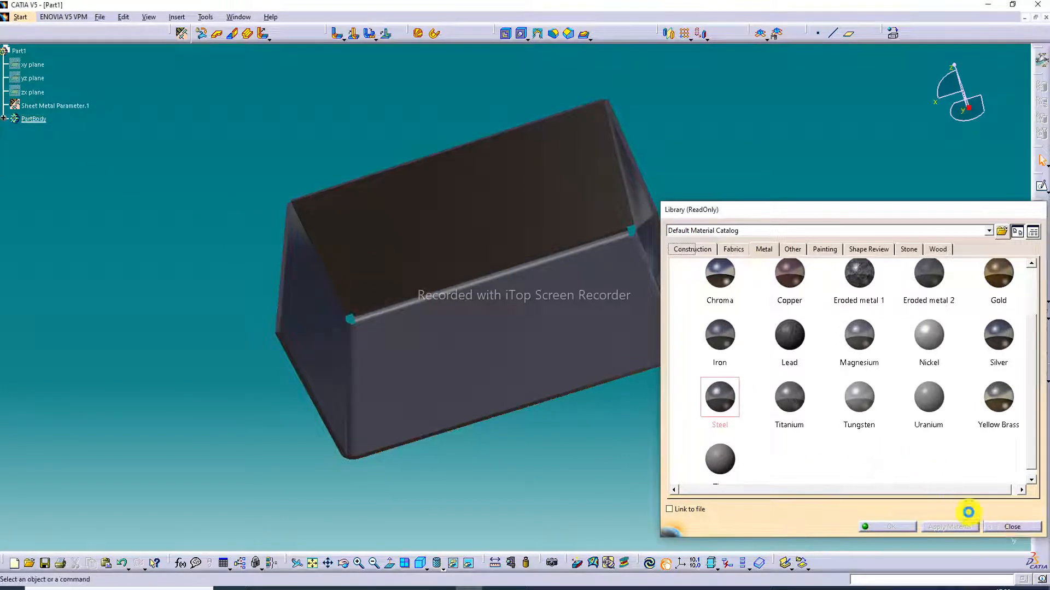
Open the properties of the part body's Steel material and raise its reflectivity to the maximum
{"action": "left_click", "coordinate": [5, 119]}
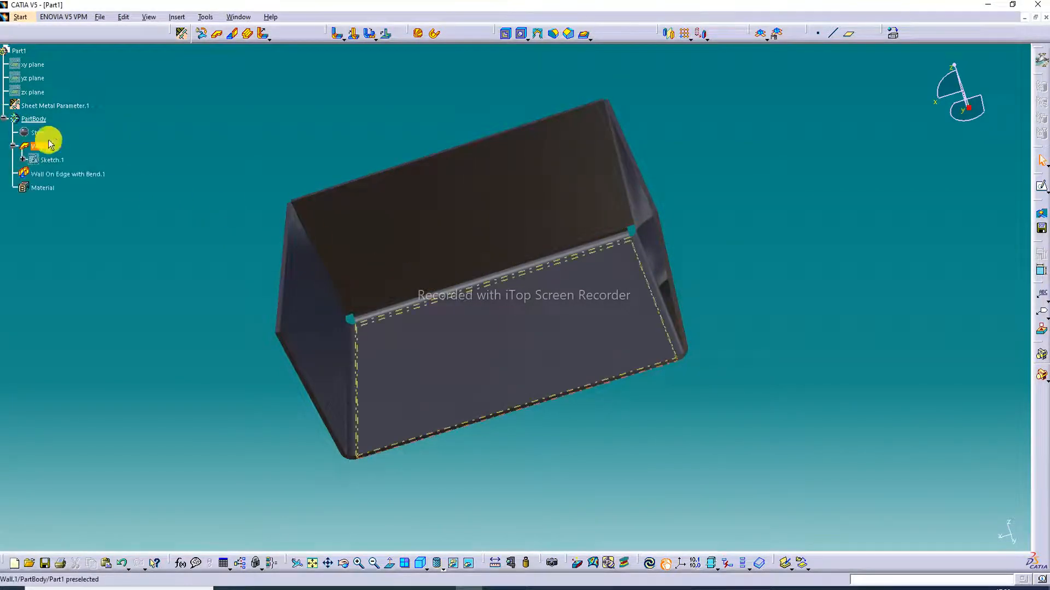
{"action": "double_click", "coordinate": [38, 133]}
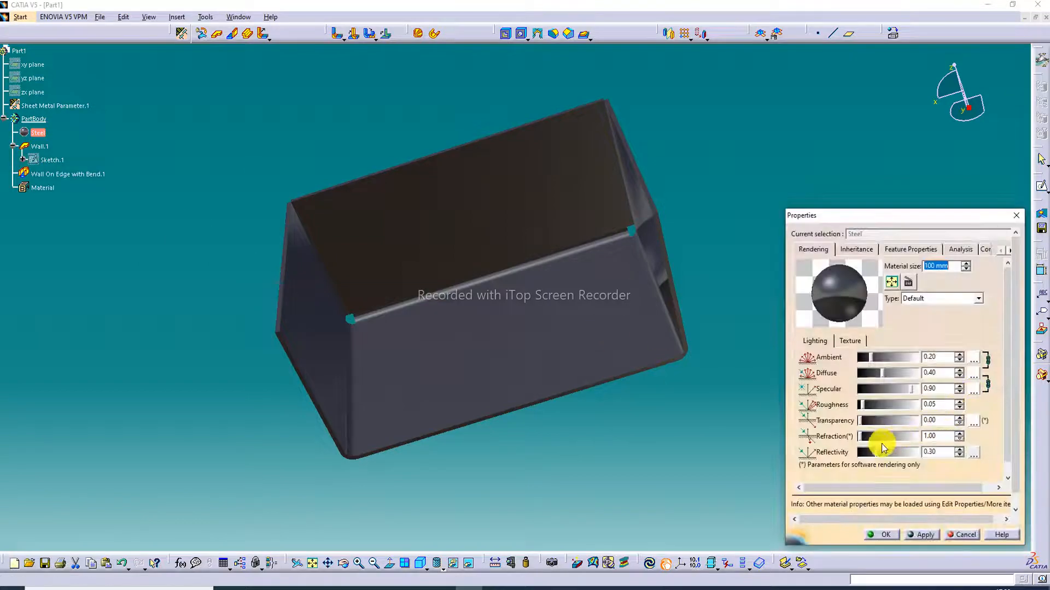
{"action": "left_click_drag", "start_coordinate": [879, 450], "coordinate": [920, 453]}
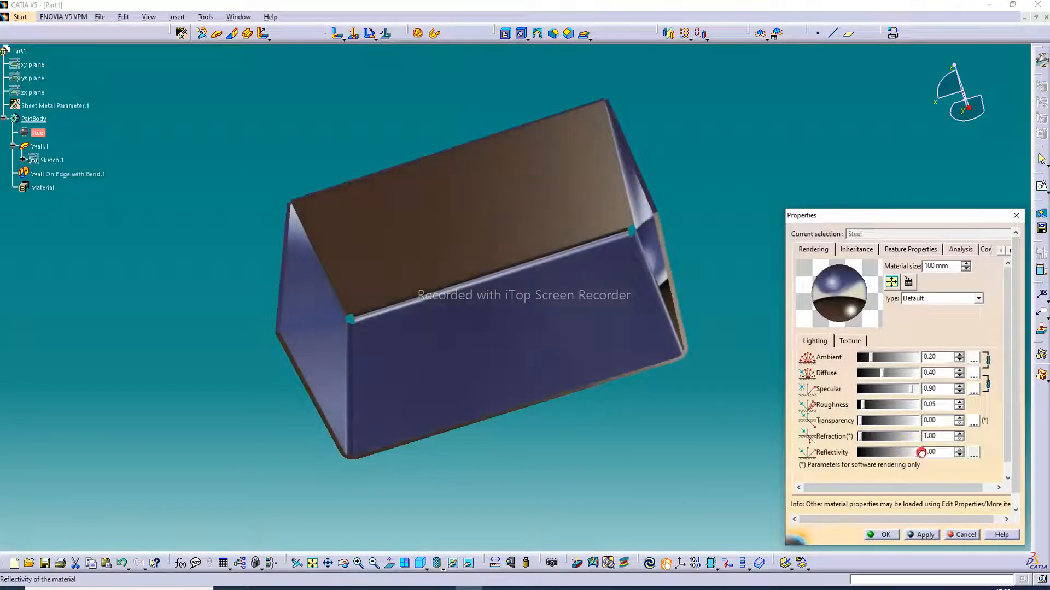
Open the advanced reflection settings for the Steel material's reflectivity and try the predefined Town place environment
{"action": "left_click", "coordinate": [974, 454]}
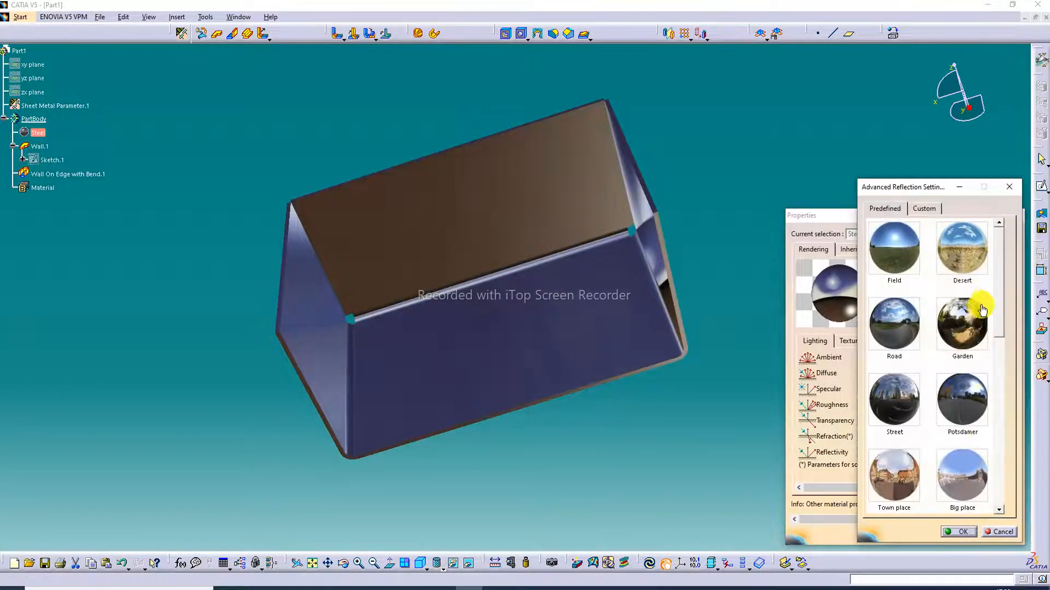
{"action": "scroll", "coordinate": [949, 366], "scroll_direction": "down", "scroll_amount": 1}
{"action": "scroll", "coordinate": [949, 365], "scroll_direction": "down", "scroll_amount": 10}
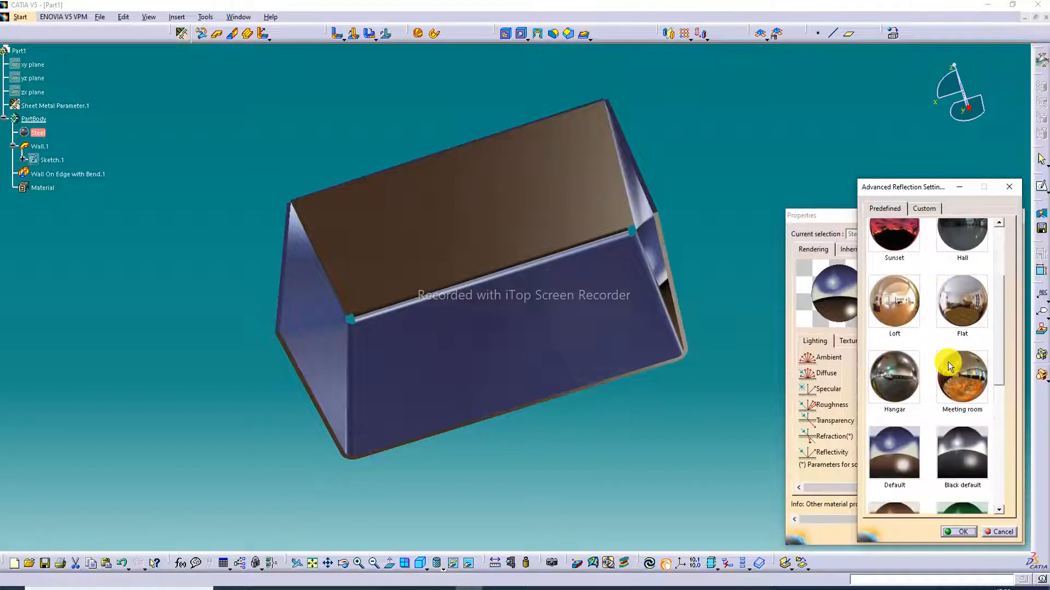
{"action": "scroll", "coordinate": [947, 362], "scroll_direction": "up", "scroll_amount": 3}
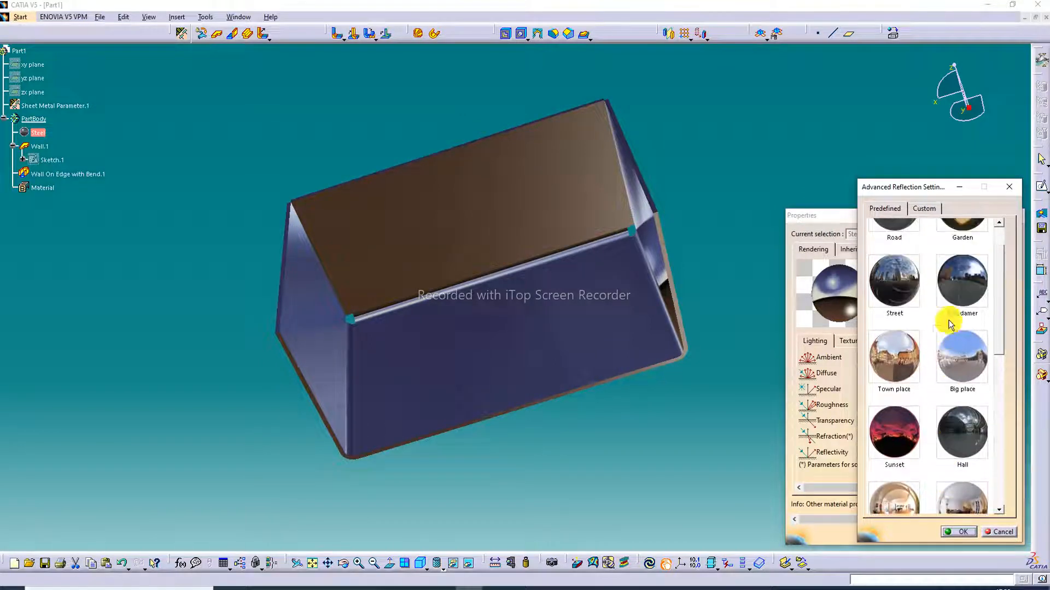
{"action": "left_click", "coordinate": [911, 350]}
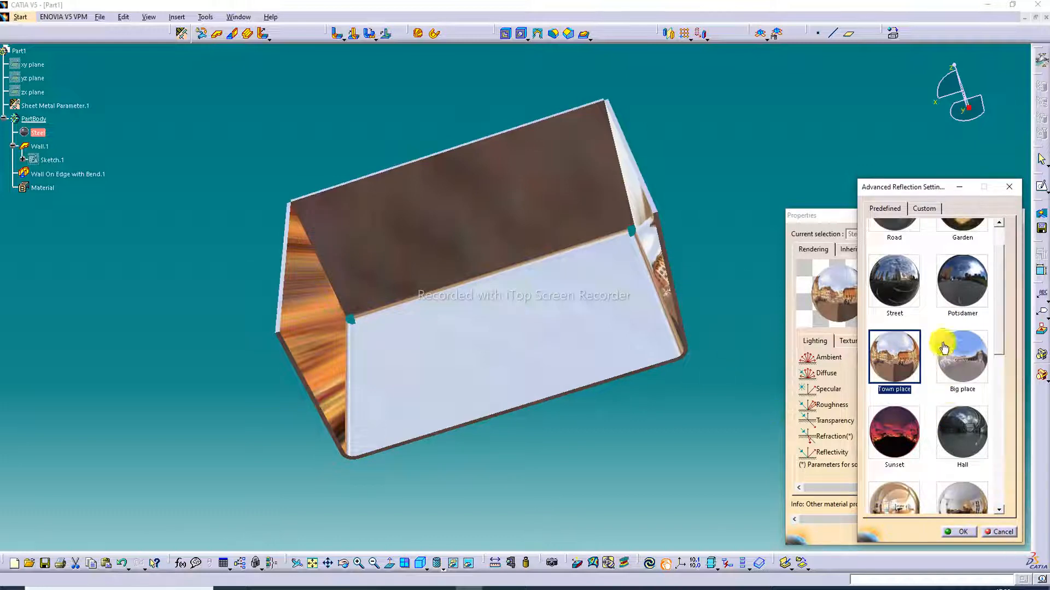
Try the predefined Desert, Field, Road, Garden and Street reflections on the Steel material
{"action": "scroll", "coordinate": [956, 351], "scroll_direction": "up", "scroll_amount": 3}
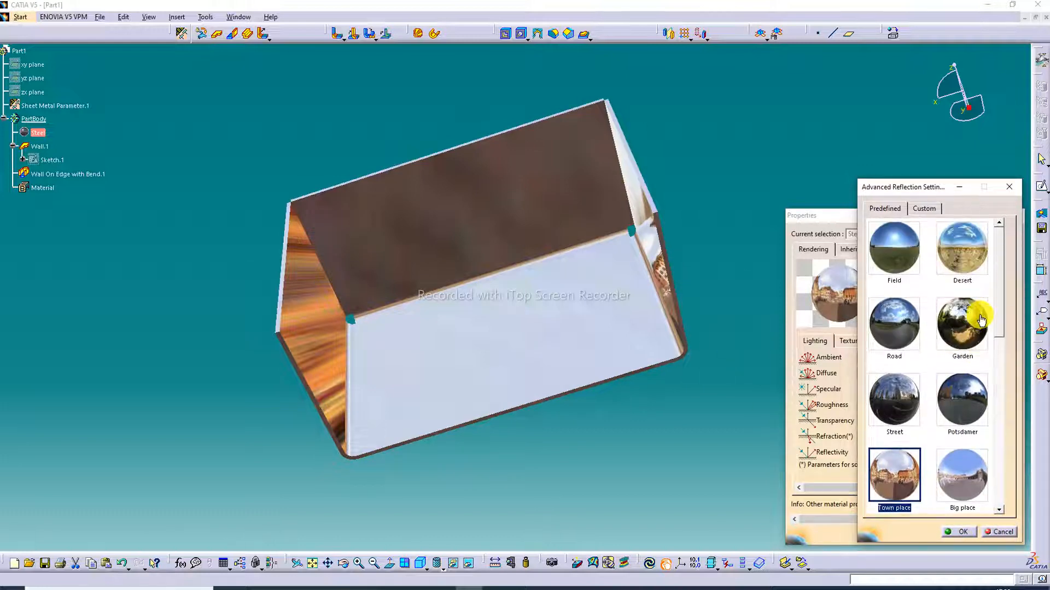
{"action": "left_click", "coordinate": [962, 243]}
{"action": "left_click", "coordinate": [907, 262]}
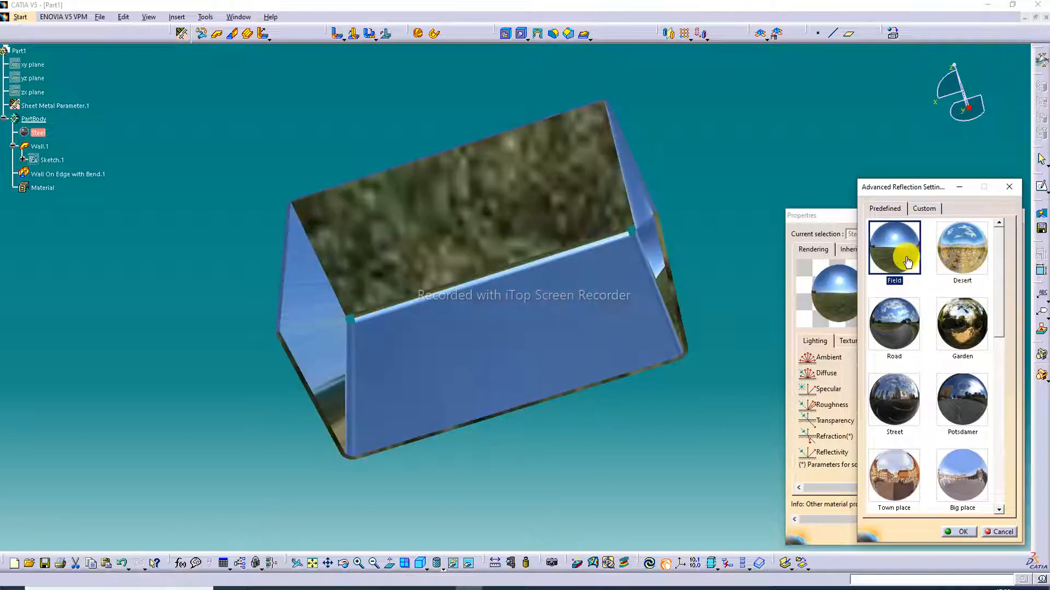
{"action": "left_click", "coordinate": [895, 325]}
{"action": "left_click", "coordinate": [968, 326]}
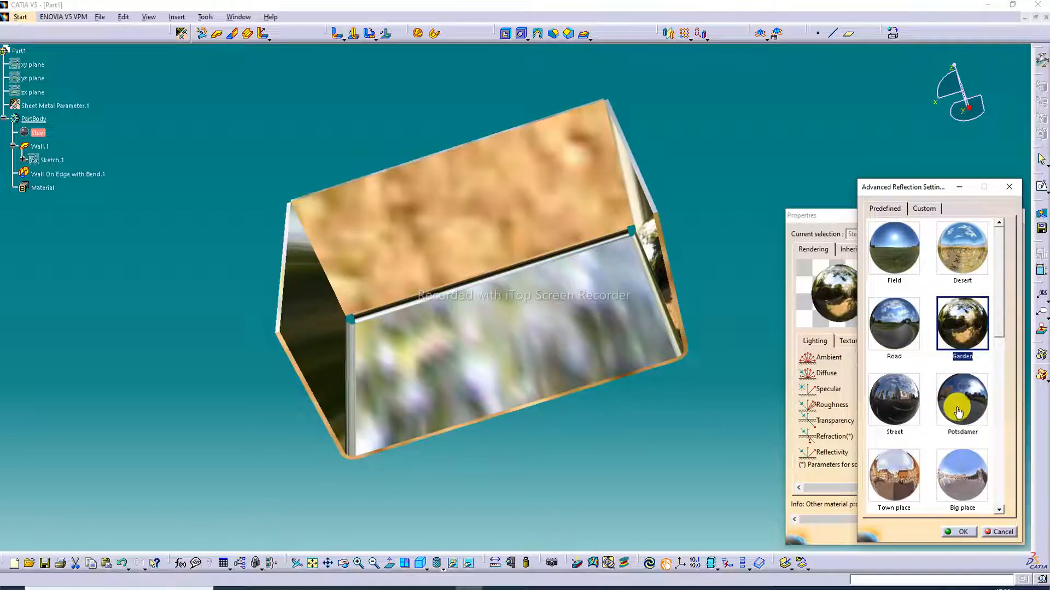
{"action": "left_click", "coordinate": [900, 420]}
{"action": "scroll", "coordinate": [940, 443], "scroll_direction": "down", "scroll_amount": 2}
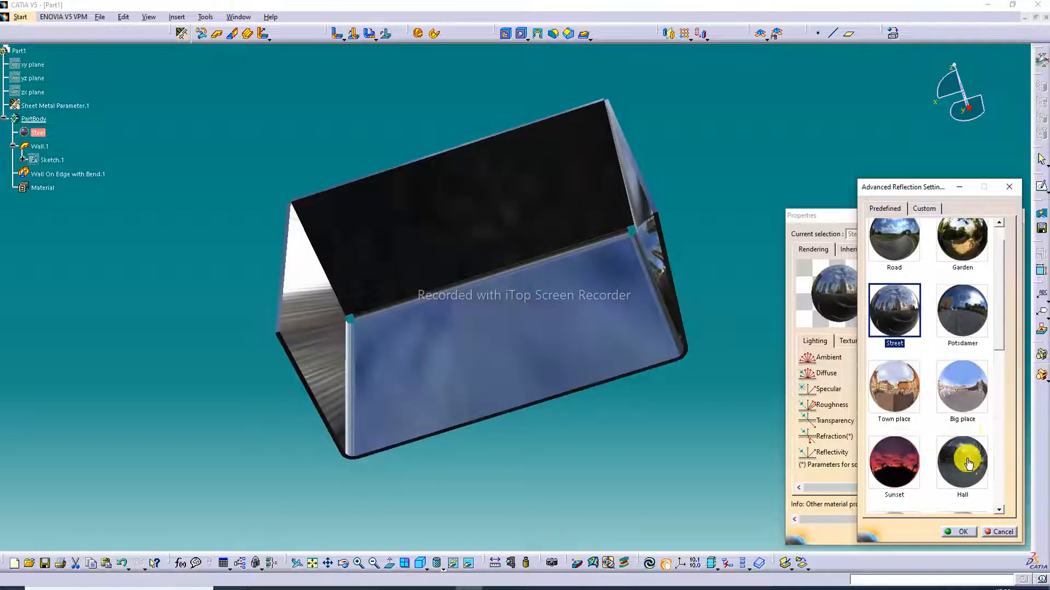
Apply the predefined Sunset reflection to the Steel material and confirm its properties
{"action": "left_click", "coordinate": [920, 450]}
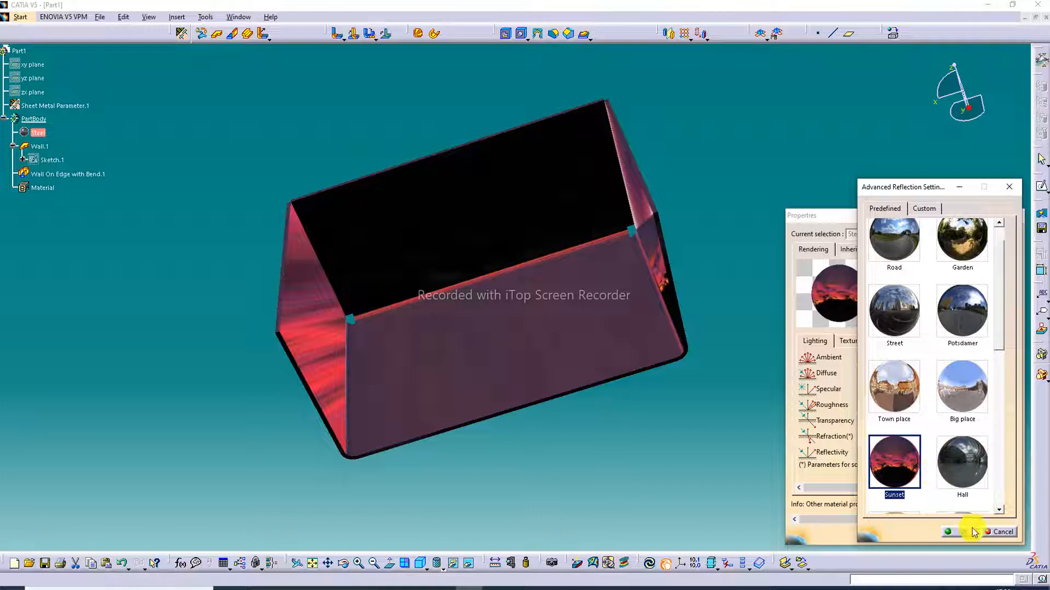
{"action": "scroll", "coordinate": [958, 476], "scroll_direction": "down", "scroll_amount": 1}
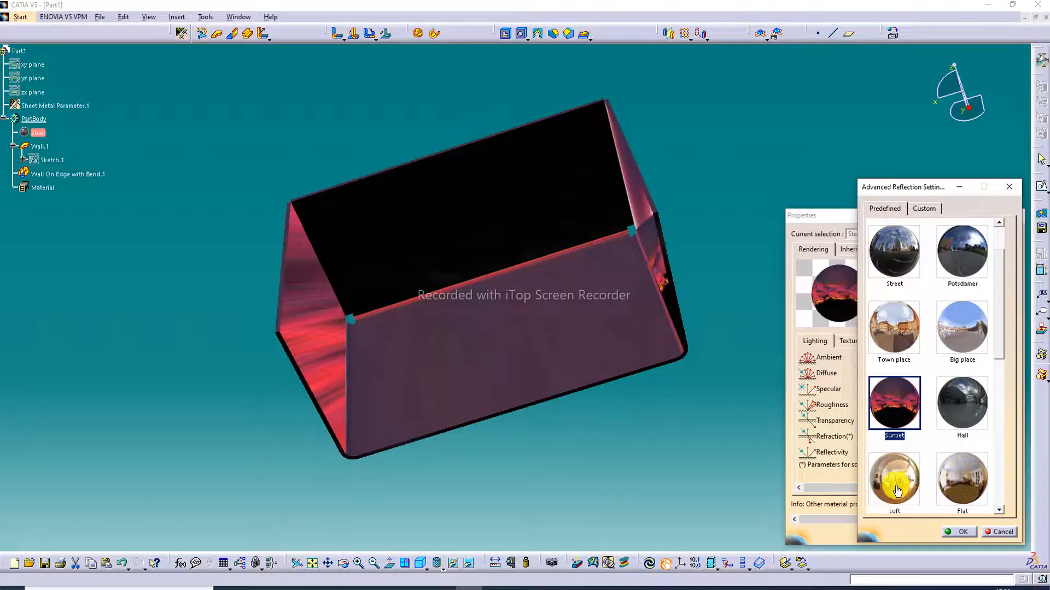
{"action": "left_click", "coordinate": [964, 480]}
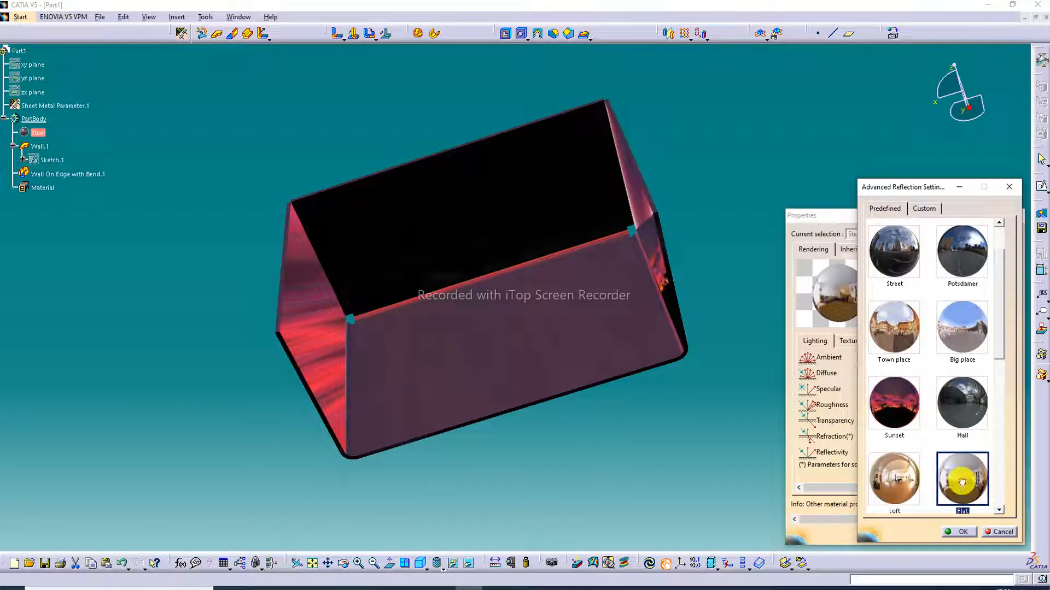
{"action": "left_click", "coordinate": [896, 405]}
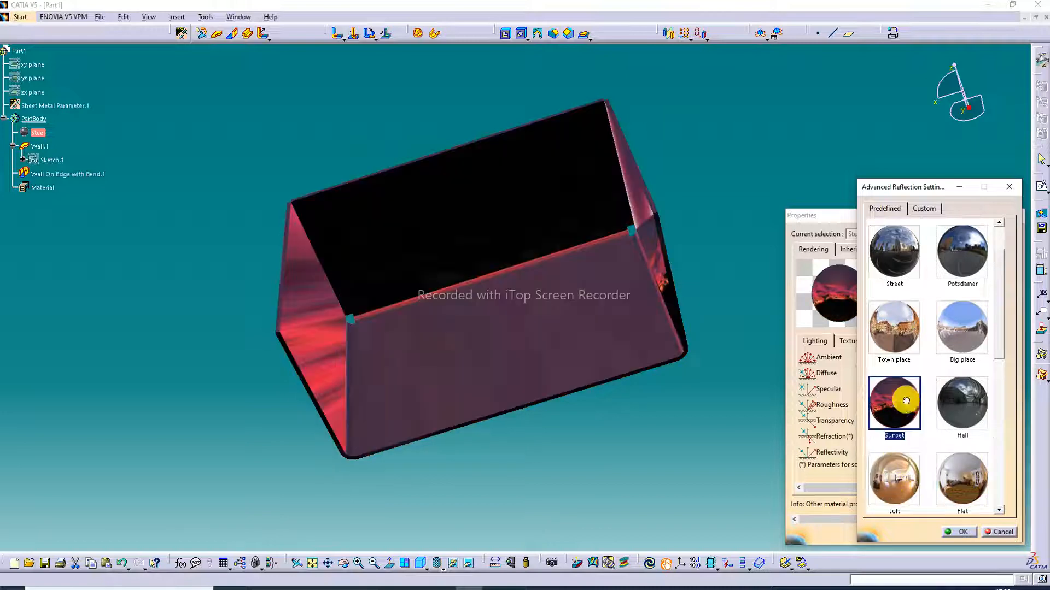
{"action": "left_click", "coordinate": [959, 532]}
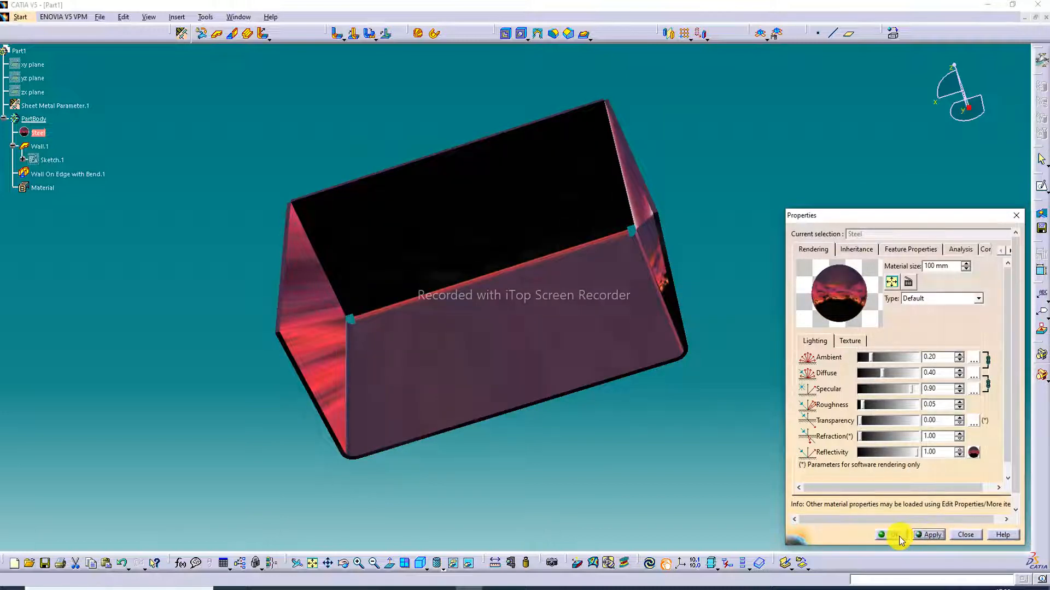
{"action": "left_click", "coordinate": [881, 535]}
Examine the Sunset reflection on the tray's walls from several angles and in isometric view
{"action": "middle_click_drag", "start_coordinate": [745, 306], "coordinate": [703, 424]}
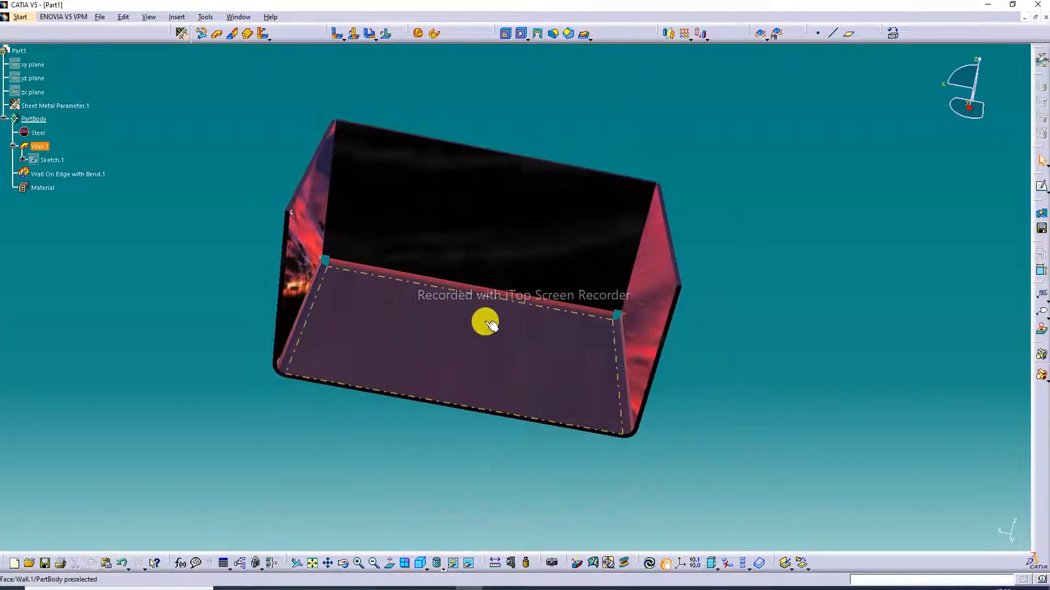
{"action": "middle_click_drag", "start_coordinate": [494, 326], "coordinate": [480, 408]}
{"action": "left_click", "coordinate": [618, 208]}
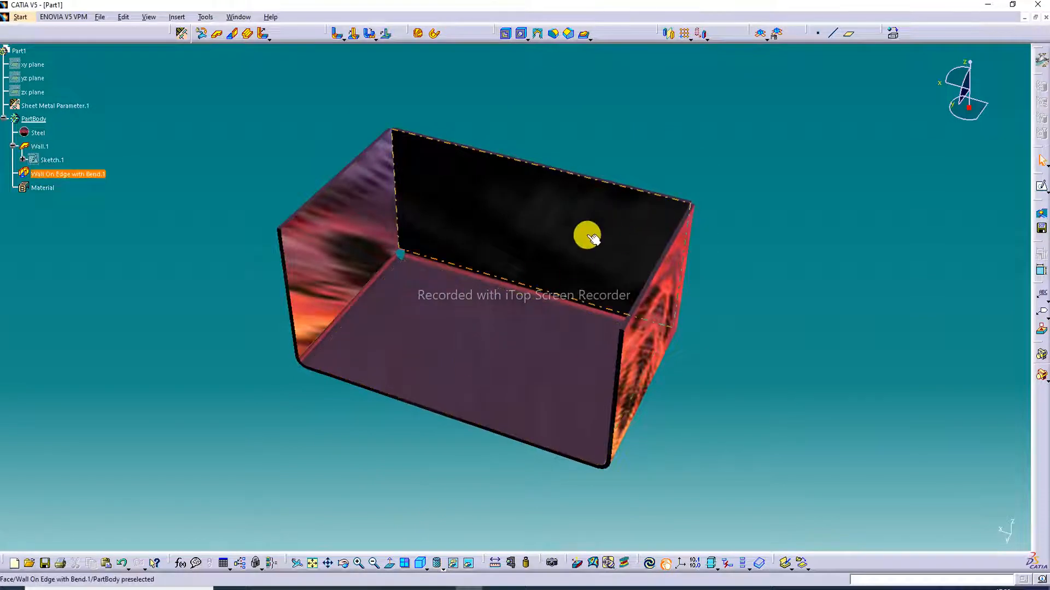
{"action": "middle_click_drag", "start_coordinate": [586, 232], "coordinate": [520, 180]}
{"action": "left_click", "coordinate": [368, 499]}
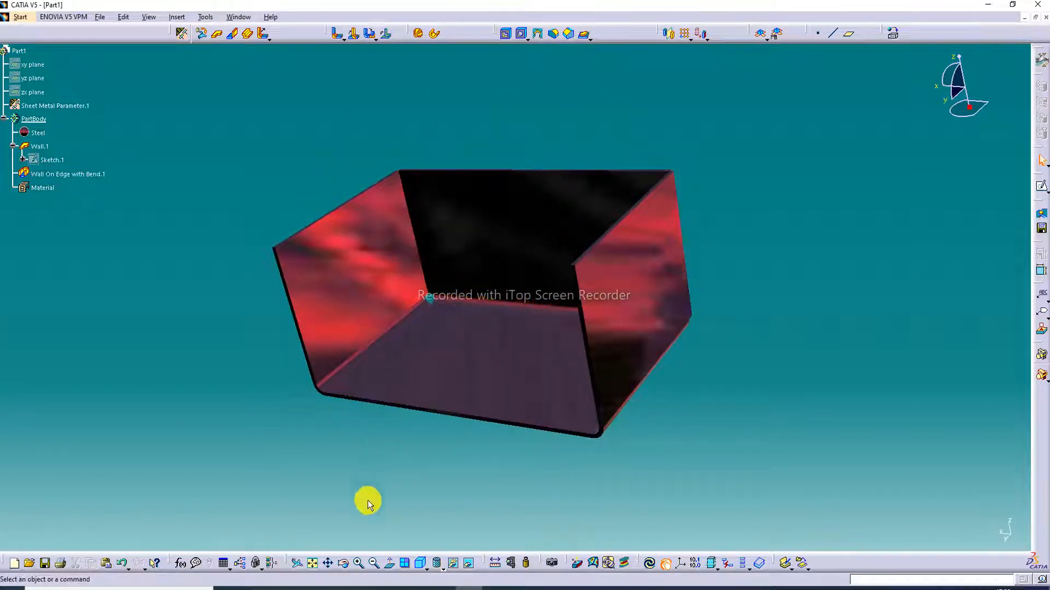
{"action": "left_click", "coordinate": [418, 564]}
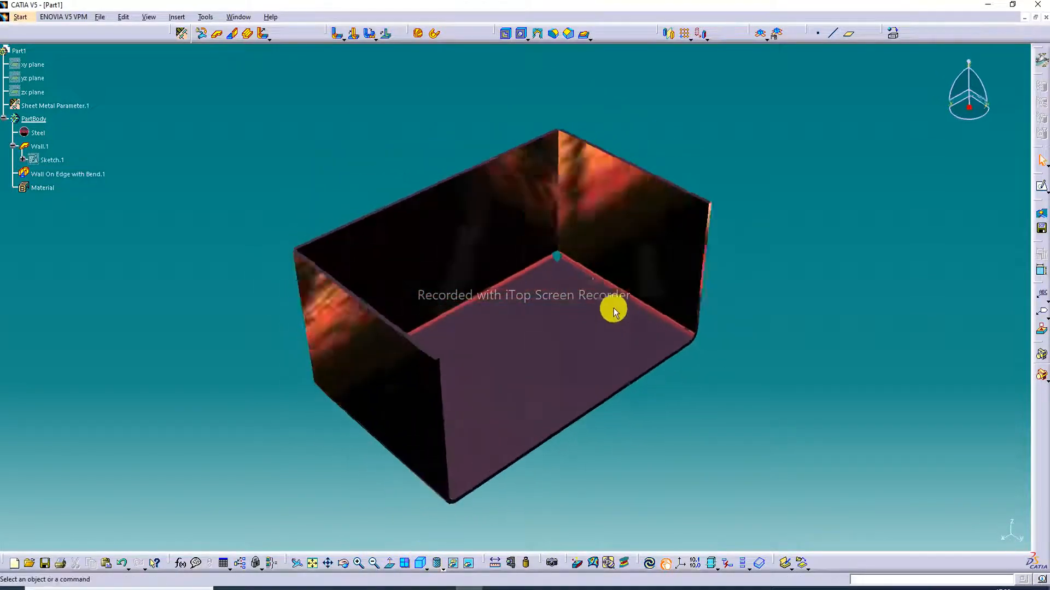
{"action": "middle_click_drag", "start_coordinate": [510, 335], "coordinate": [536, 375]}
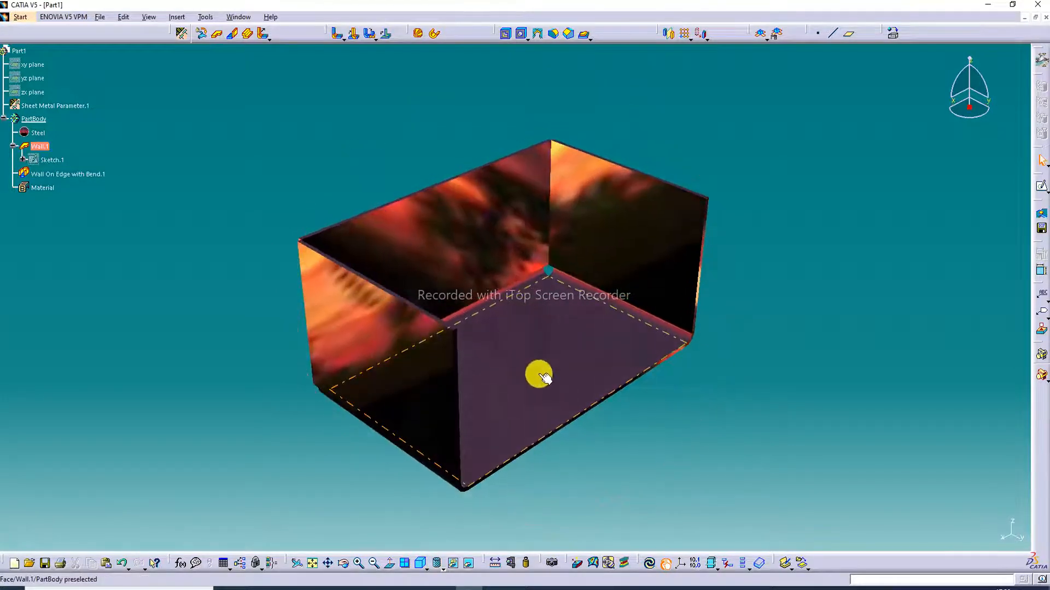
Edit the part body's Steel material to use the predefined Meeting room reflection and confirm its properties
{"action": "double_click", "coordinate": [33, 134]}
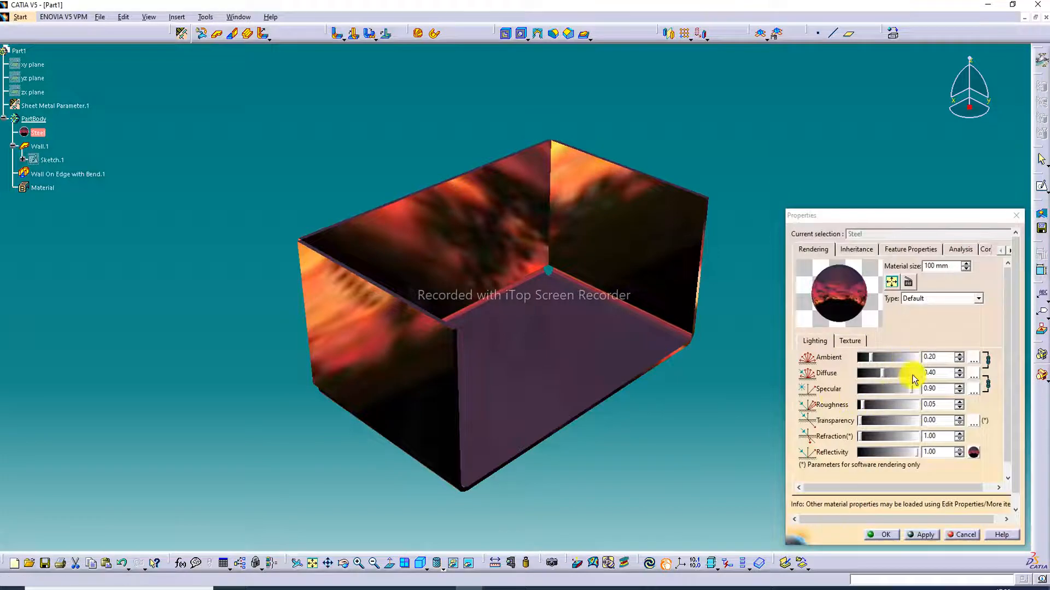
{"action": "left_click", "coordinate": [973, 452]}
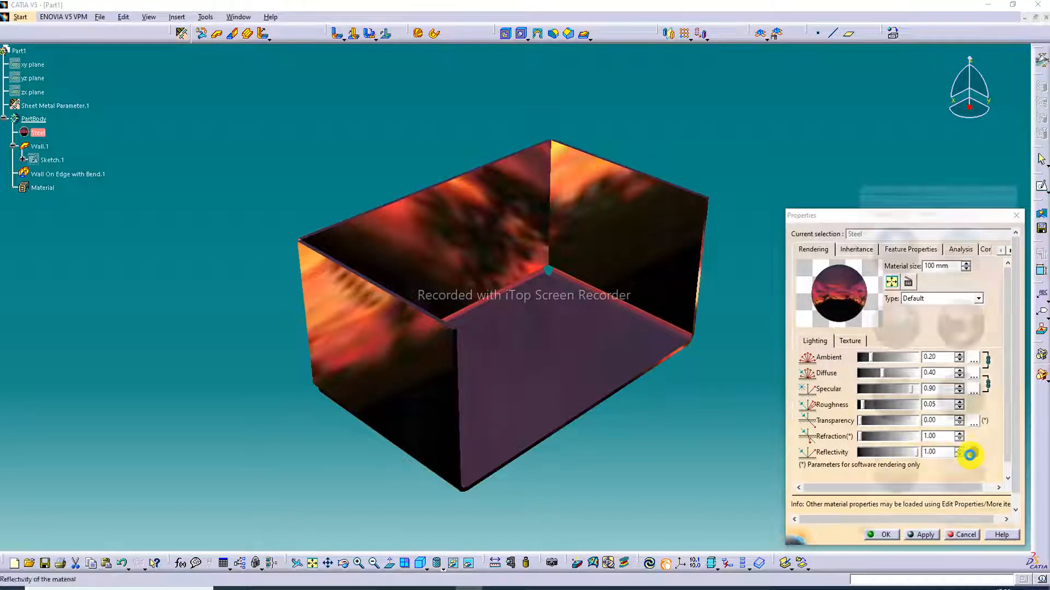
{"action": "left_click", "coordinate": [962, 463]}
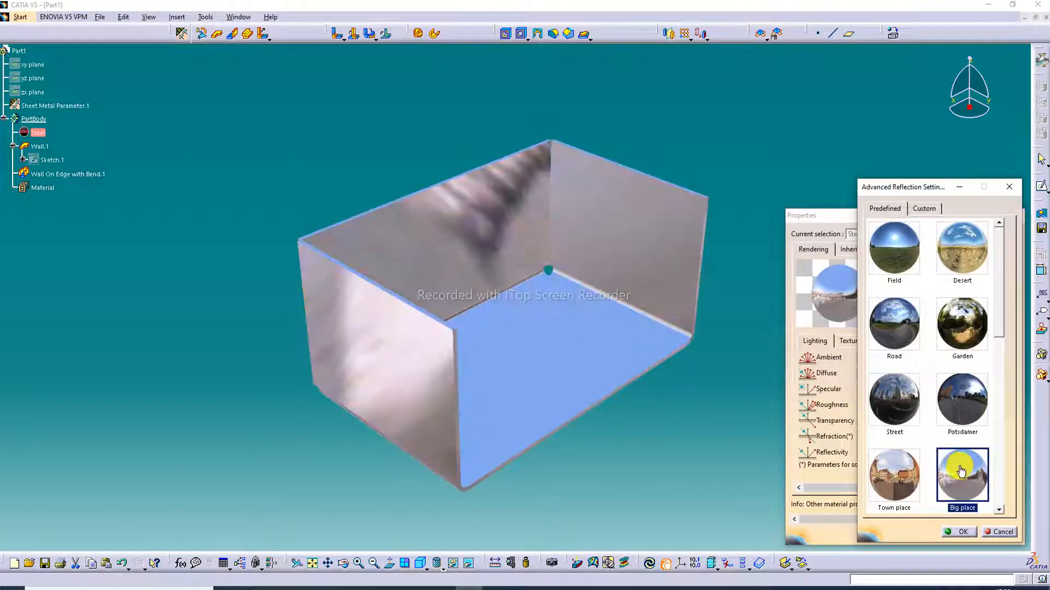
{"action": "left_click", "coordinate": [898, 482]}
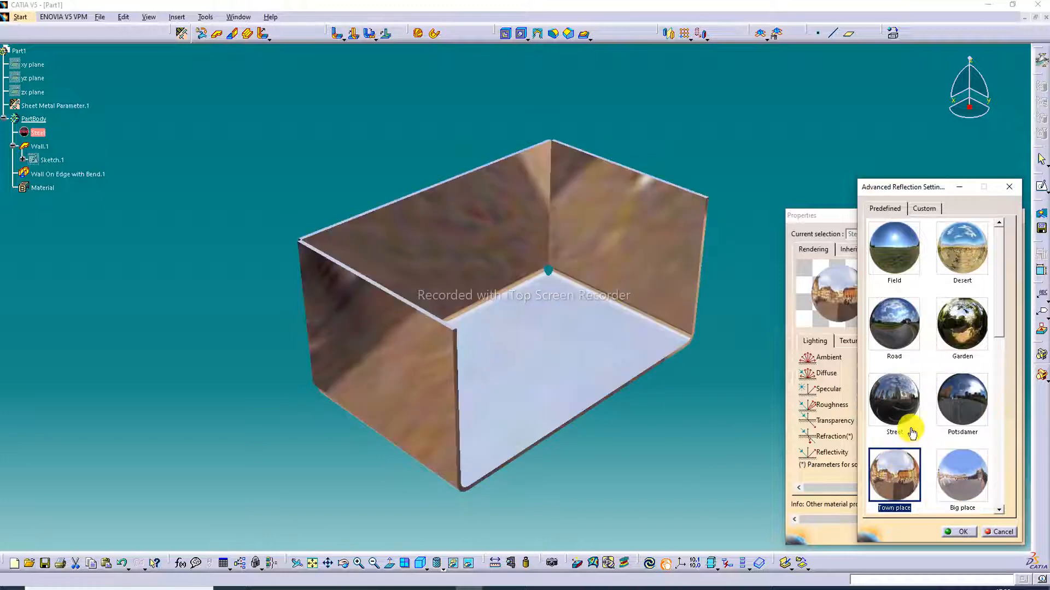
{"action": "scroll", "coordinate": [907, 432], "scroll_direction": "down", "scroll_amount": 3}
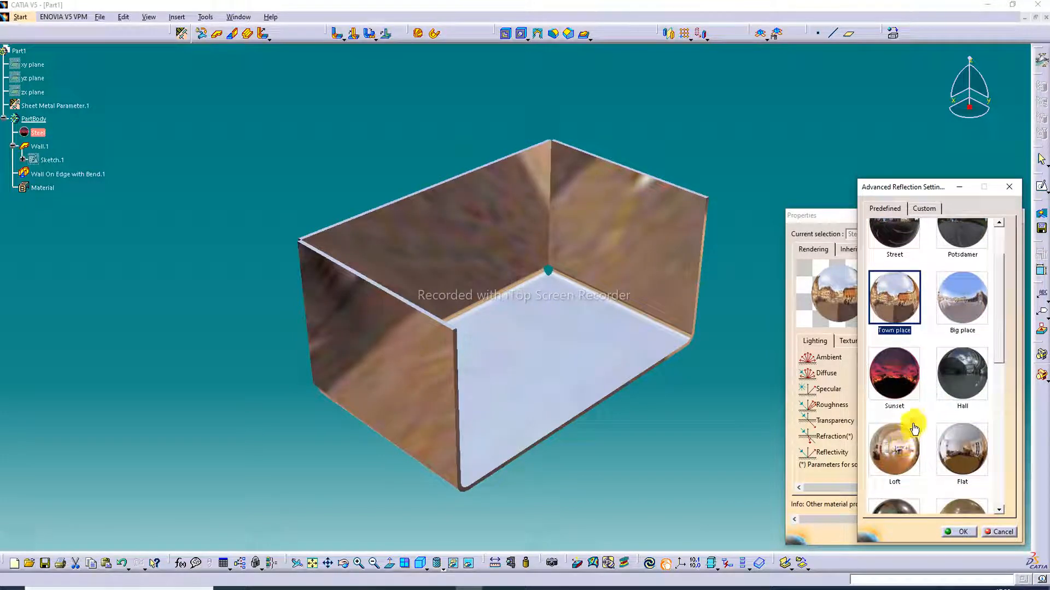
{"action": "scroll", "coordinate": [961, 486], "scroll_direction": "down", "scroll_amount": 3}
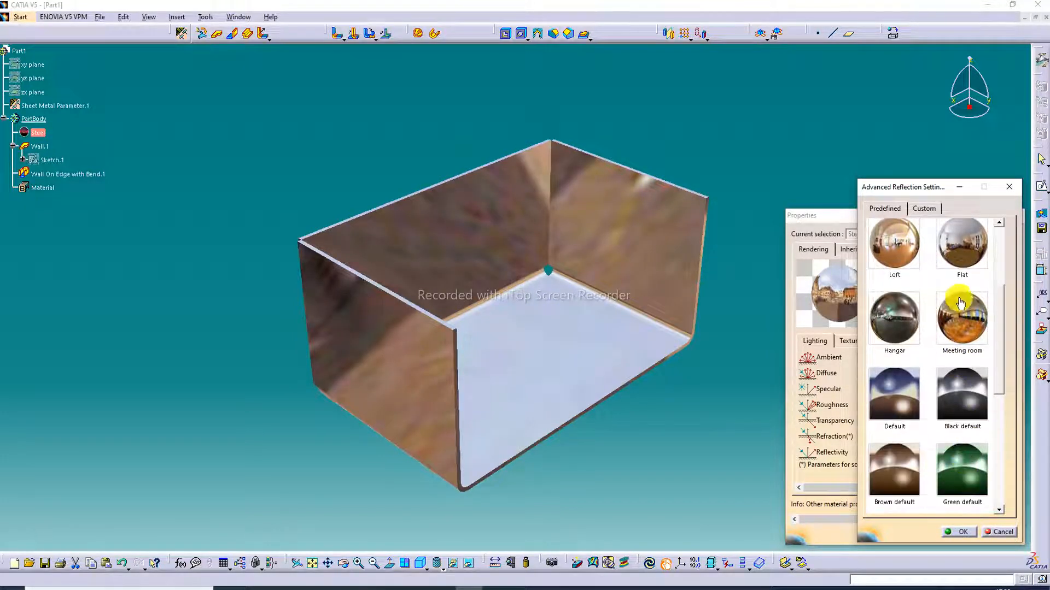
{"action": "left_click", "coordinate": [961, 302]}
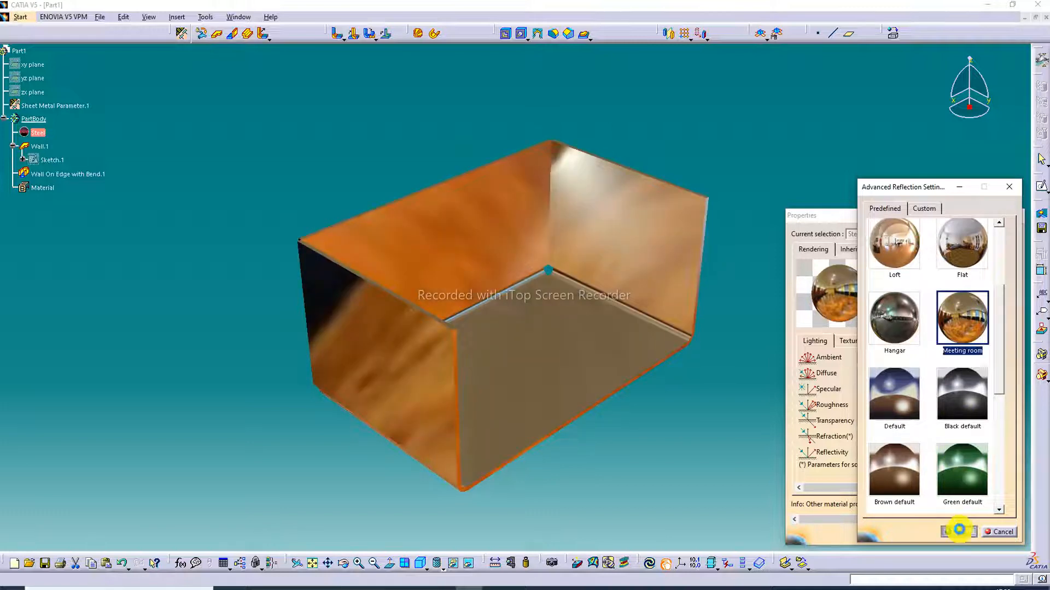
{"action": "left_click", "coordinate": [959, 530]}
{"action": "left_click", "coordinate": [896, 538]}
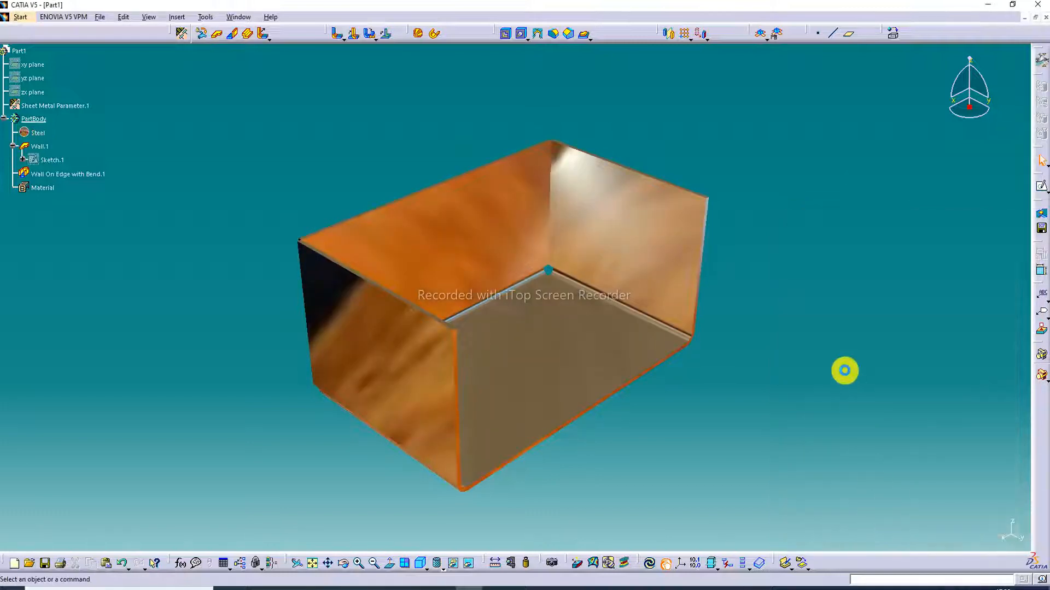
Examine the tray in isometric view, and check the Lecture-87 cutout topics in the browser PDF before returning to CATIA
{"action": "middle_click_drag", "start_coordinate": [793, 221], "coordinate": [743, 256]}
{"action": "left_click", "coordinate": [420, 563]}
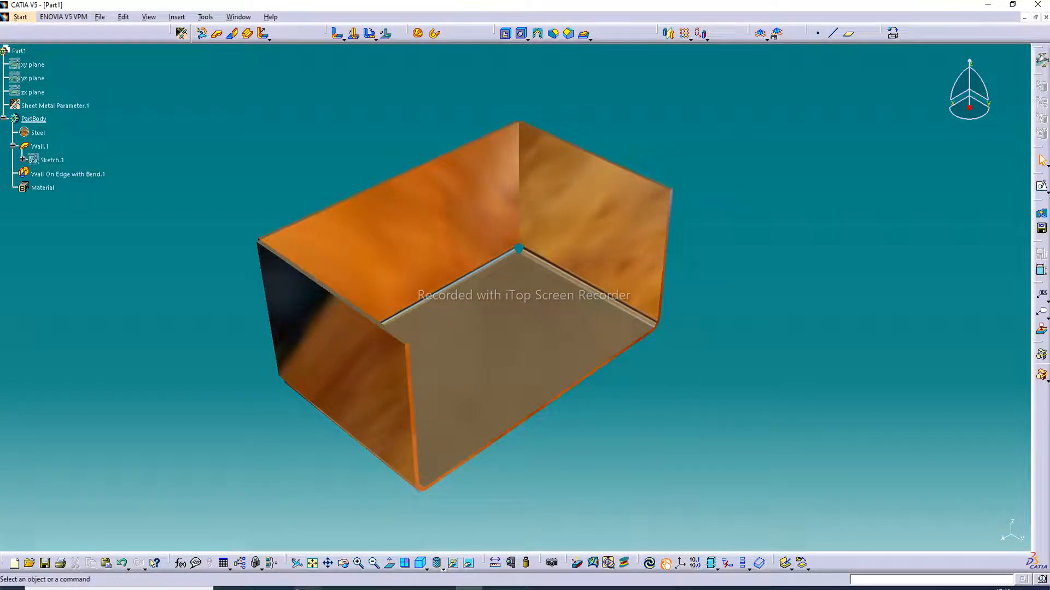
{"action": "left_click", "coordinate": [307, 589]}
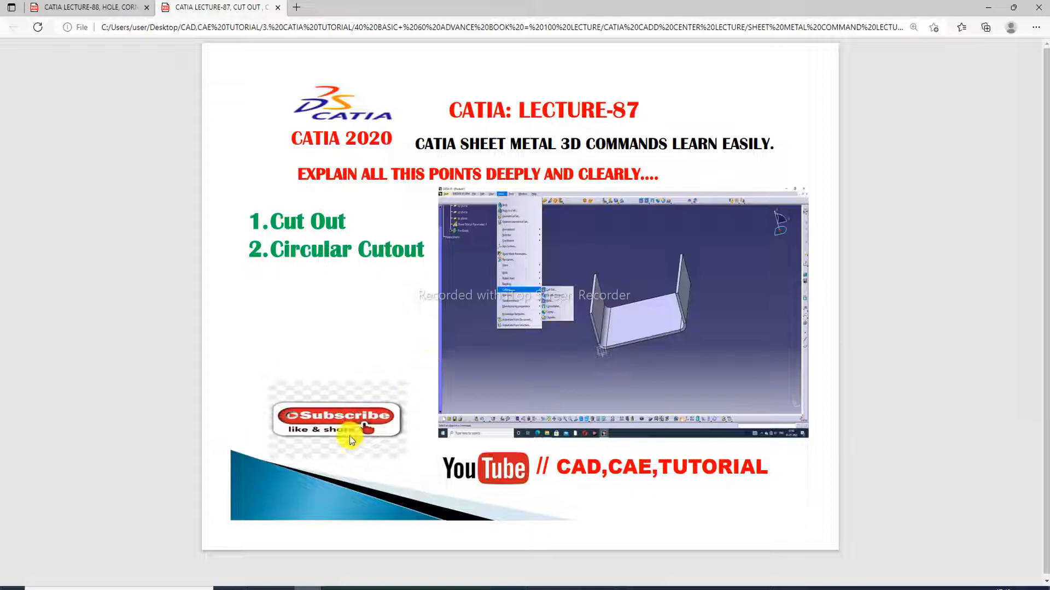
{"action": "left_click", "coordinate": [303, 588]}
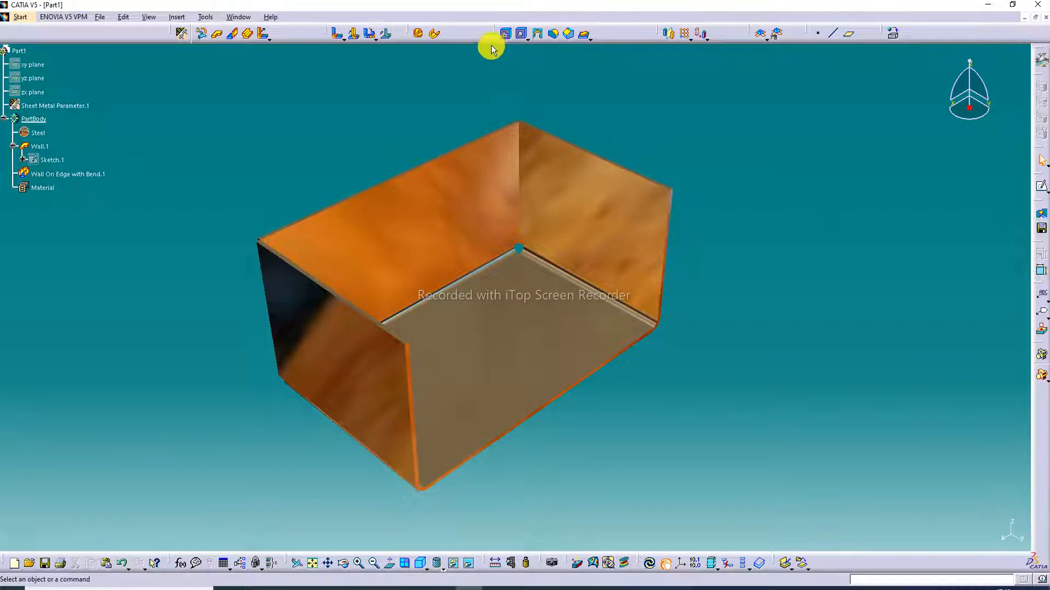
Start a sketch on the base wall's inner face and draw an ellipse near the origin with radii of about 33 and 35 mm
{"action": "middle_click_drag", "start_coordinate": [435, 229], "coordinate": [502, 187]}
{"action": "middle_click_drag", "start_coordinate": [533, 325], "coordinate": [480, 330]}
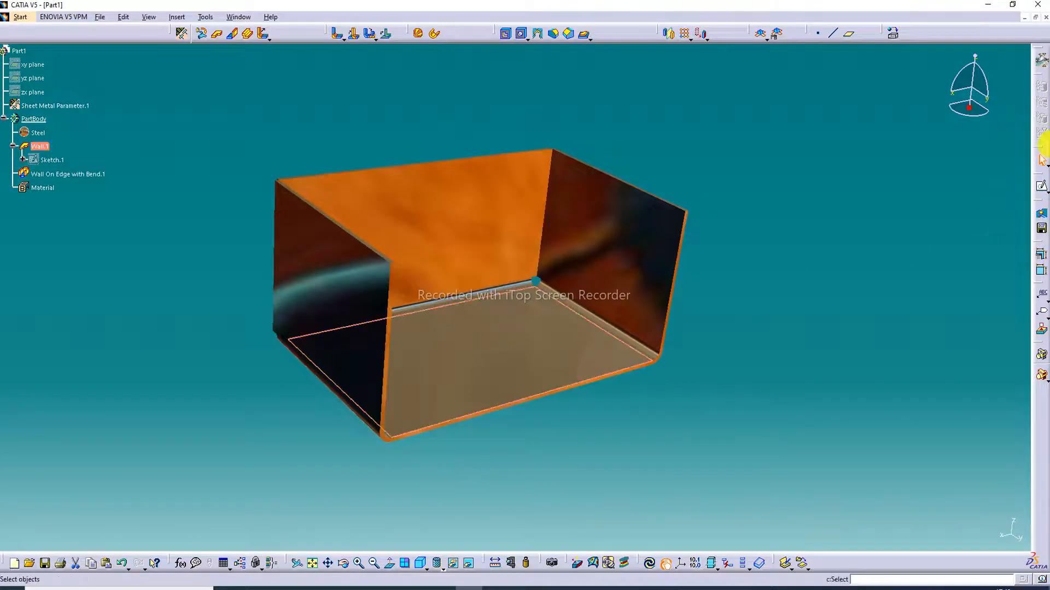
{"action": "left_click", "coordinate": [1042, 186]}
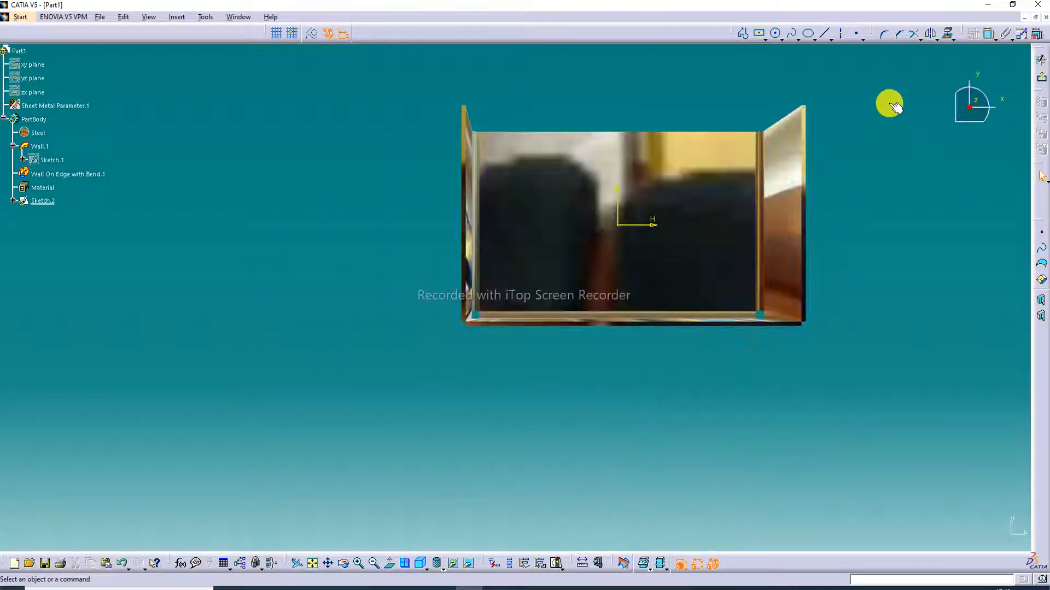
{"action": "left_click", "coordinate": [811, 37]}
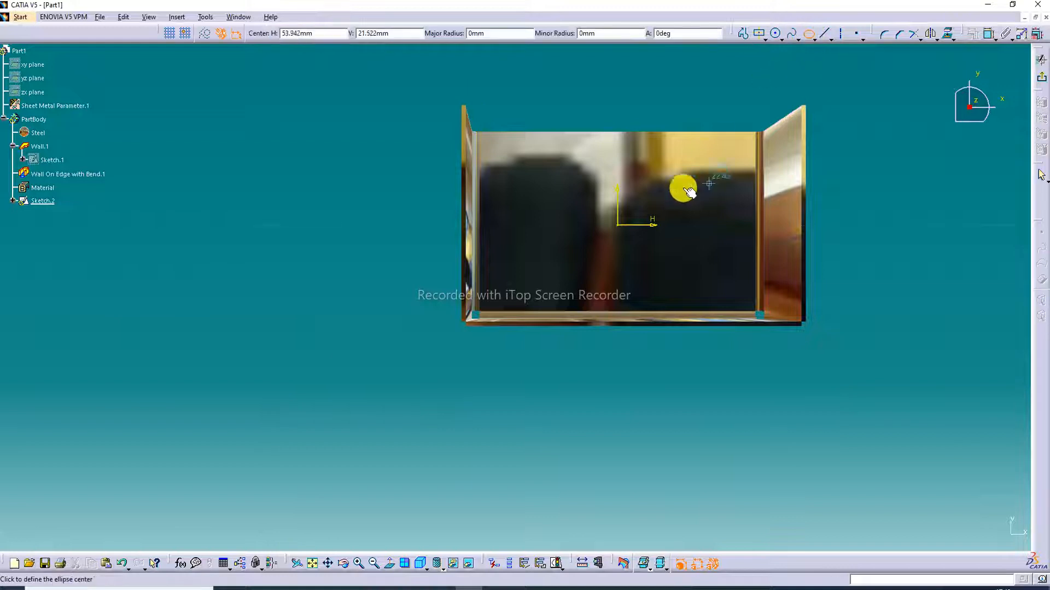
{"action": "left_click", "coordinate": [586, 237]}
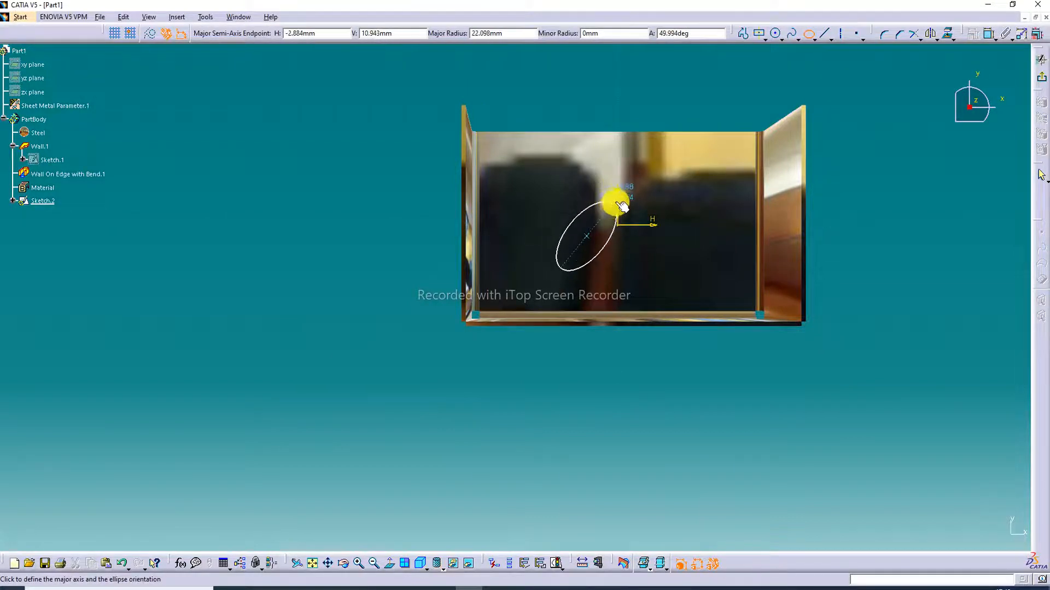
{"action": "left_click", "coordinate": [627, 201]}
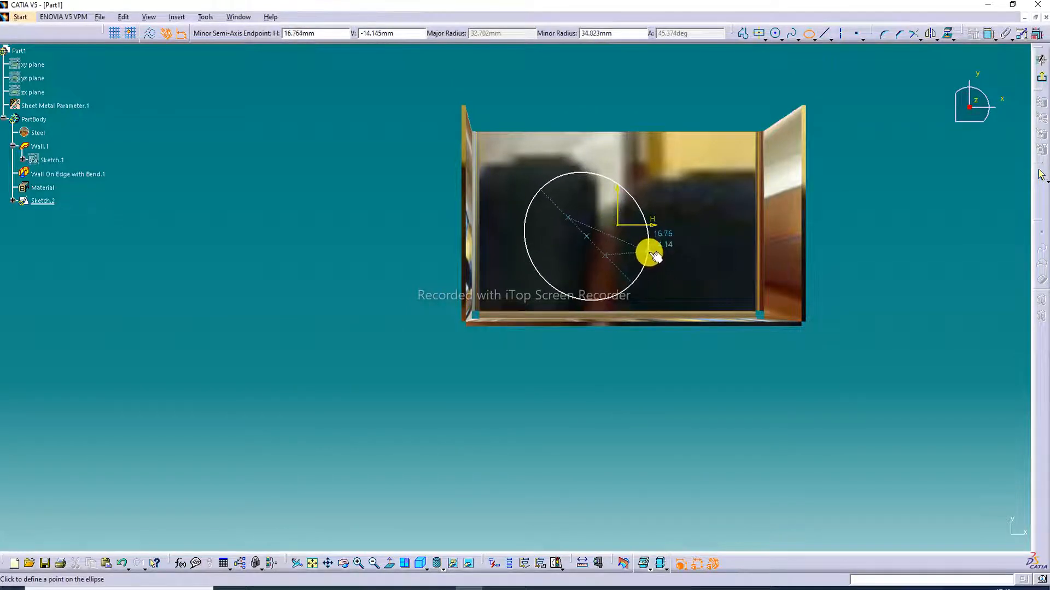
{"action": "left_click", "coordinate": [652, 253]}
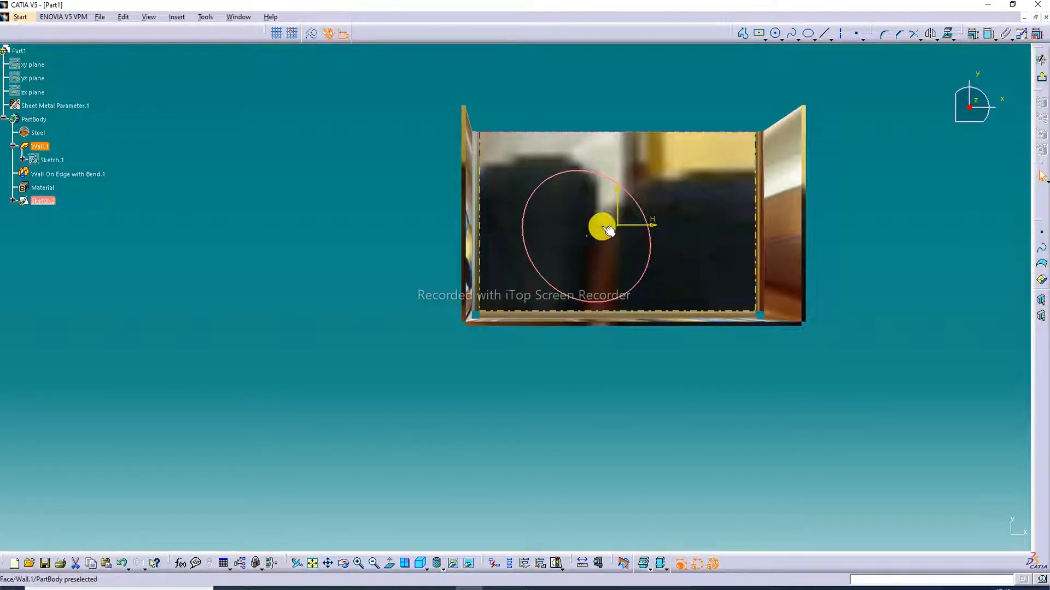
Move the ellipse so that it is centred near the sketch origin, and exit the sketch
{"action": "left_click_drag", "start_coordinate": [596, 239], "coordinate": [619, 231]}
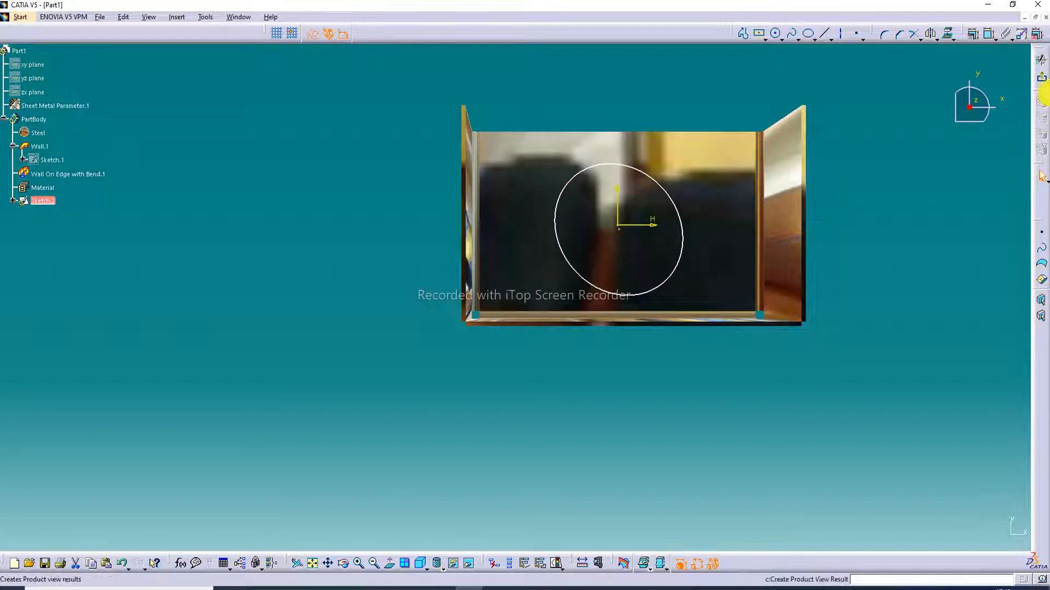
{"action": "left_click", "coordinate": [1040, 76]}
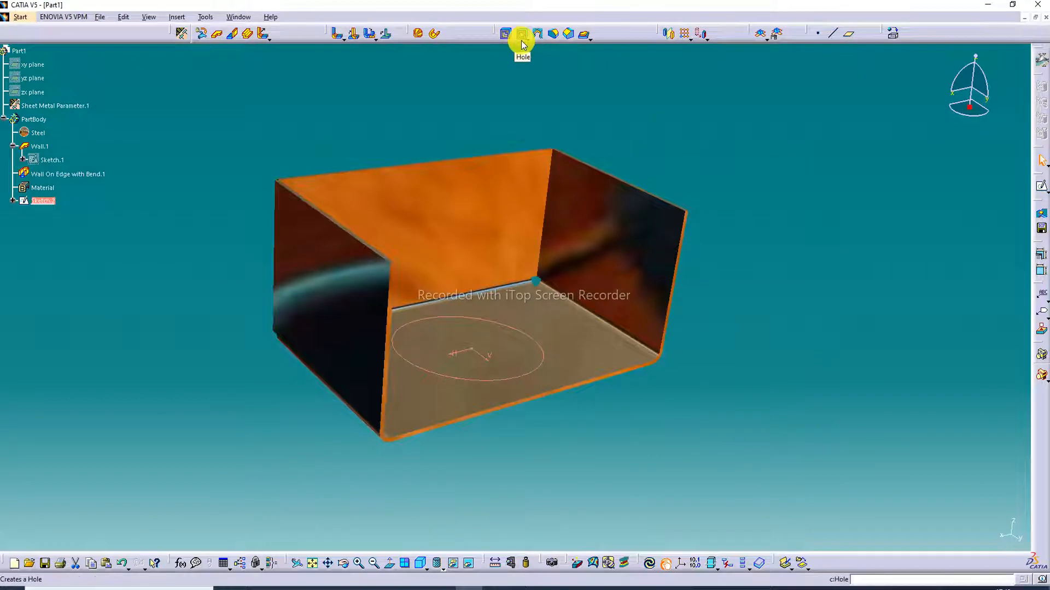
Float the hole tools as a separate palette beside the model and clear the sketch selection
{"action": "left_click", "coordinate": [529, 39]}
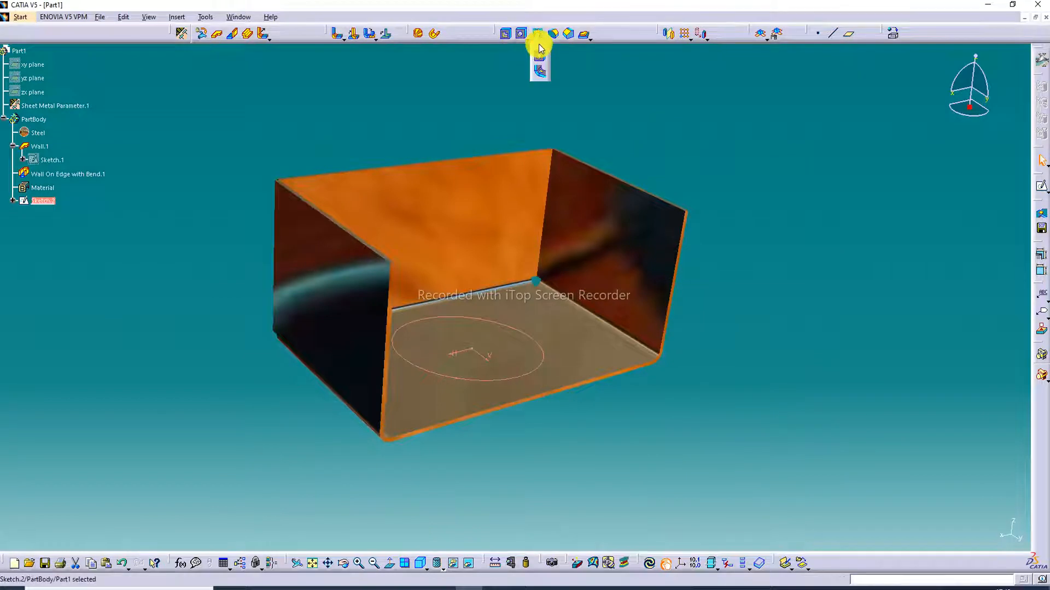
{"action": "left_click_drag", "start_coordinate": [796, 165], "coordinate": [922, 193]}
{"action": "left_click", "coordinate": [851, 179]}
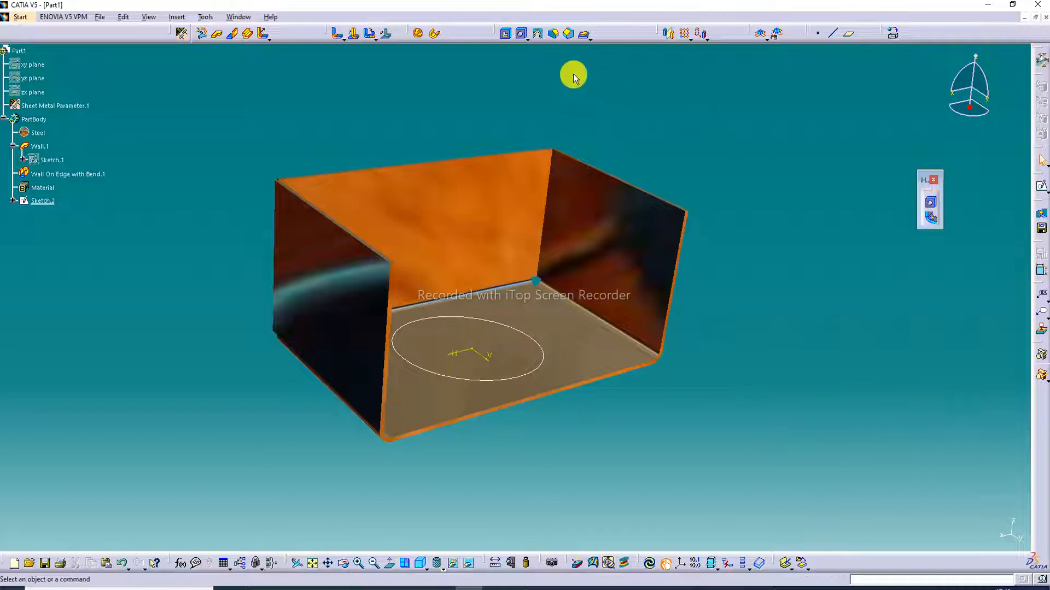
Cut the elliptical sketch through the tray's base wall with a Sheetmetal standard cutout, limited Up to next
{"action": "left_click", "coordinate": [505, 35]}
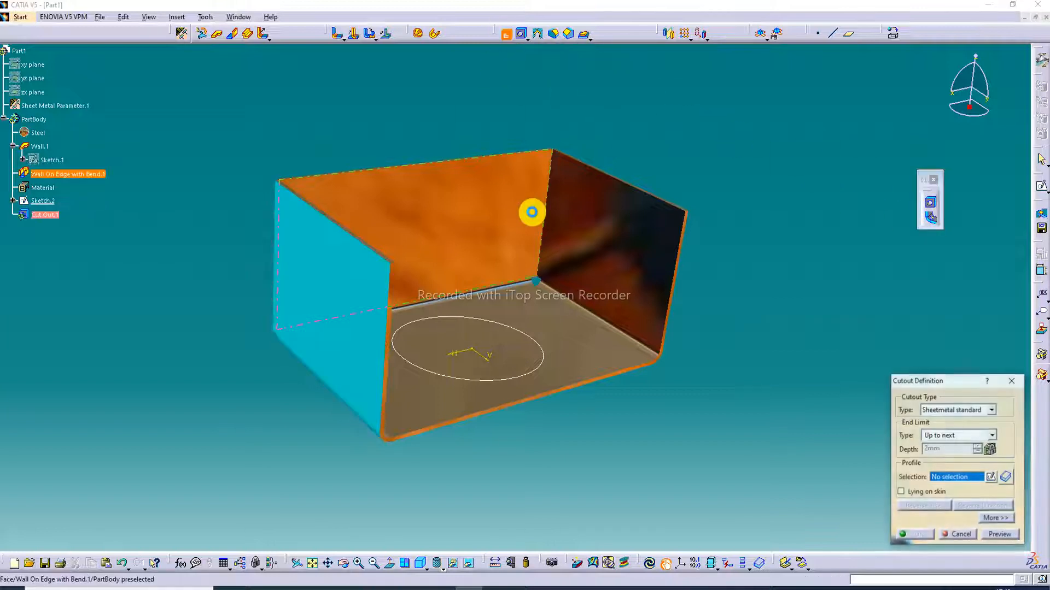
{"action": "left_click", "coordinate": [541, 364]}
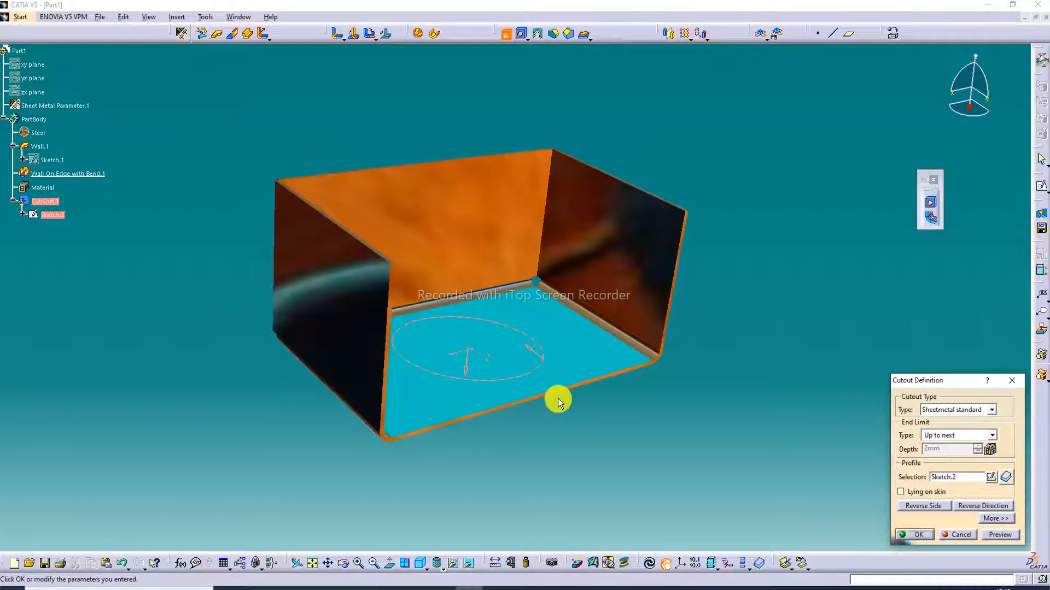
{"action": "middle_click_drag", "start_coordinate": [558, 399], "coordinate": [513, 417]}
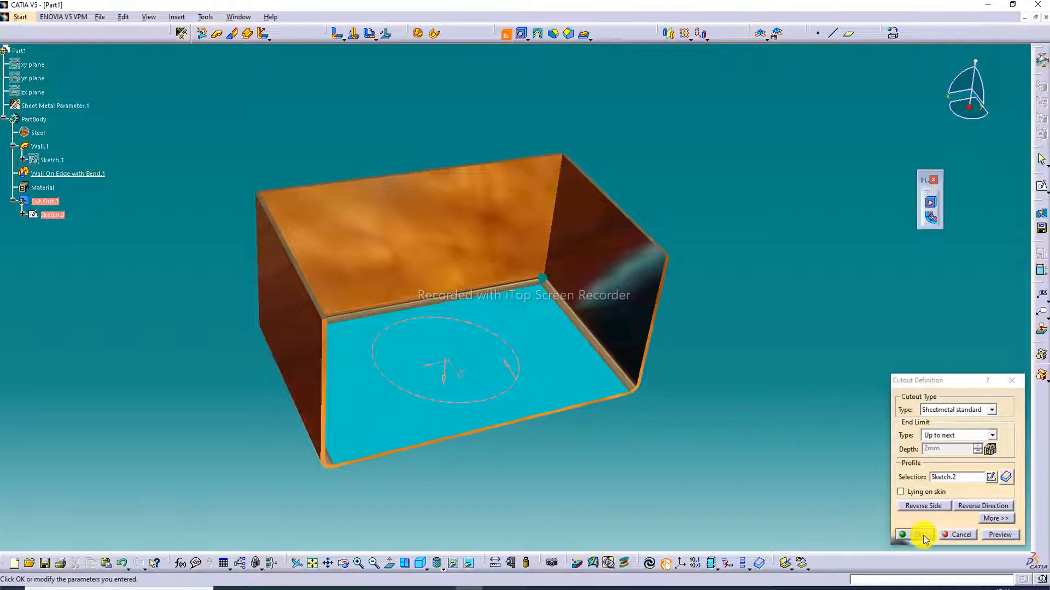
{"action": "left_click", "coordinate": [1004, 535]}
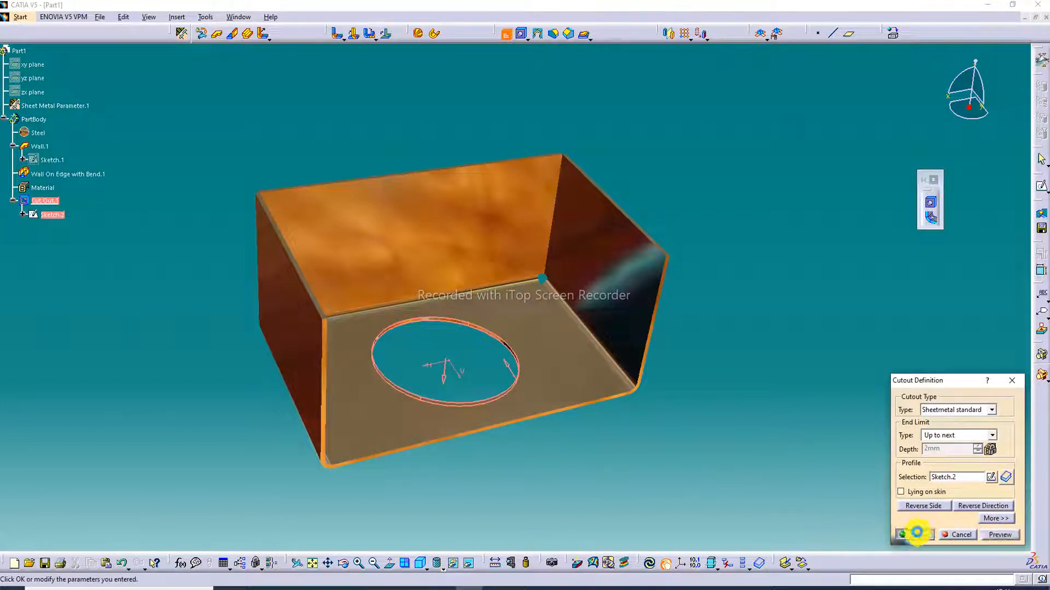
{"action": "left_click", "coordinate": [916, 533]}
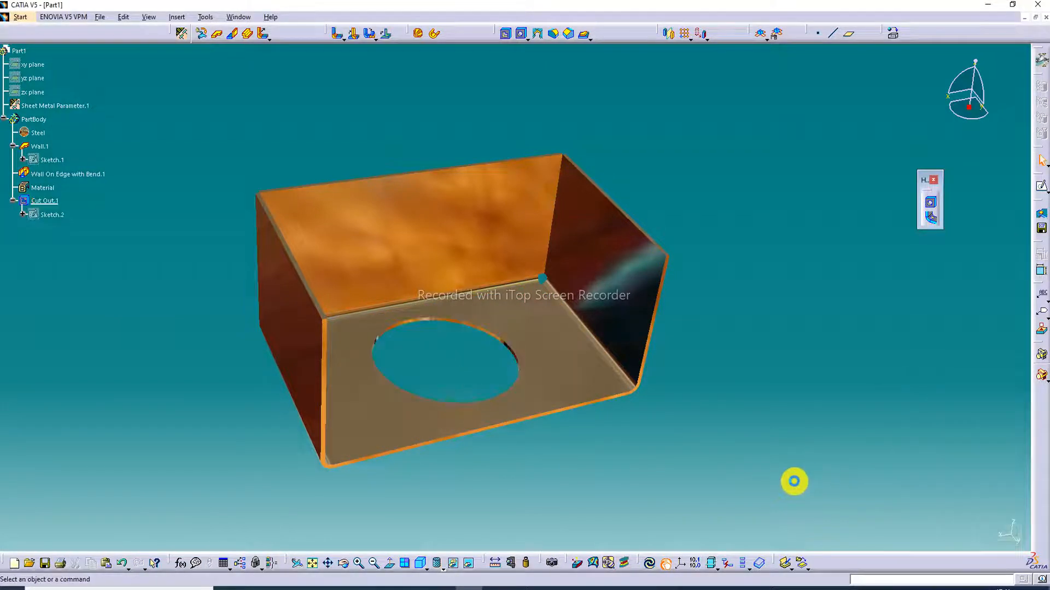
Preview the base wall's cutout with its cut side reversed, discard that change, and reconfirm the original cutout definition
{"action": "double_click", "coordinate": [492, 335]}
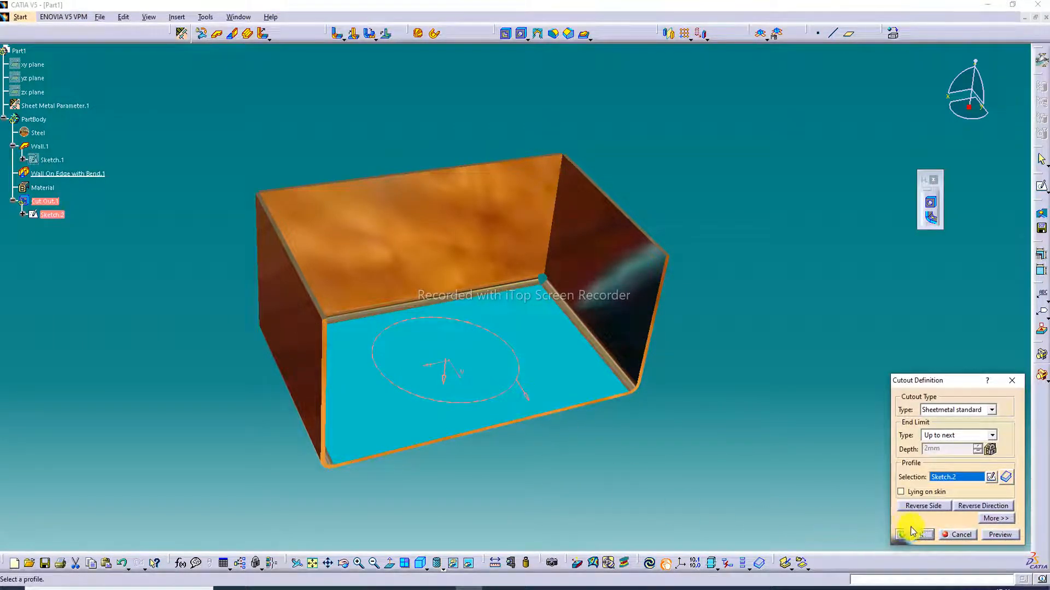
{"action": "left_click", "coordinate": [1000, 534]}
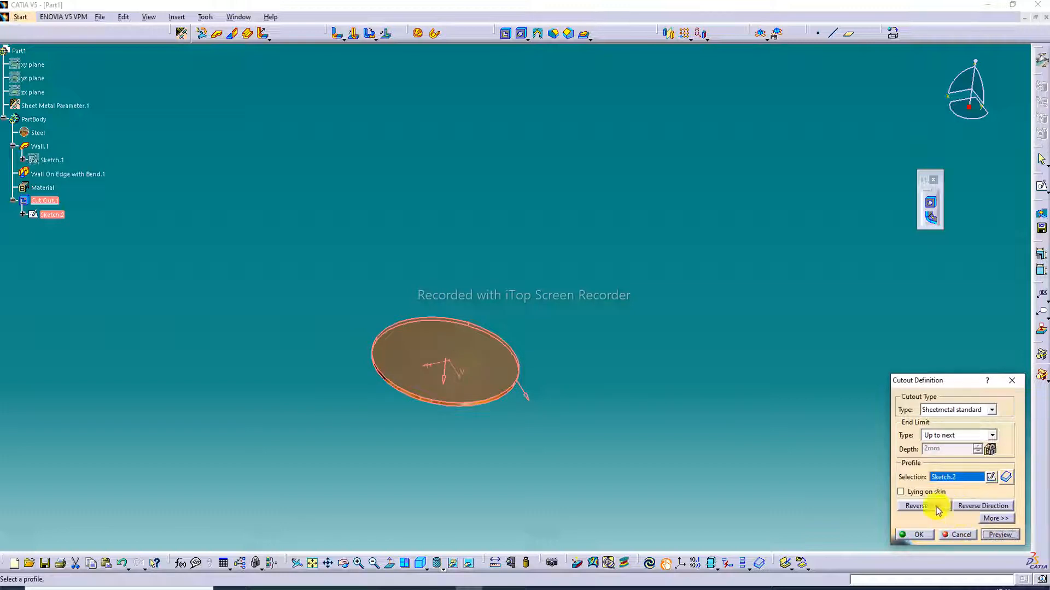
{"action": "left_click", "coordinate": [1011, 381]}
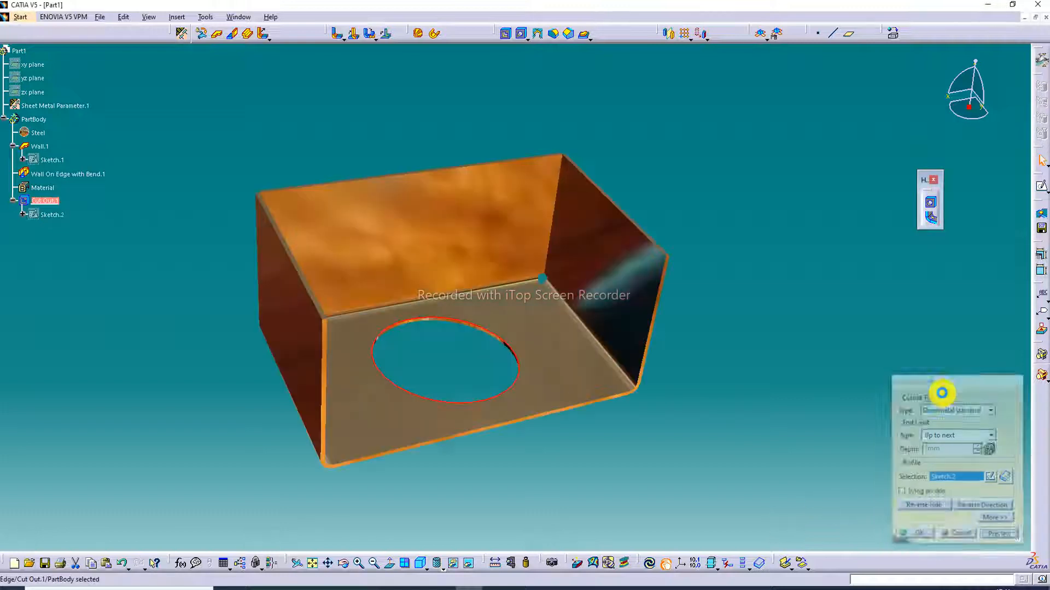
{"action": "left_click", "coordinate": [492, 336]}
{"action": "double_click", "coordinate": [492, 335]}
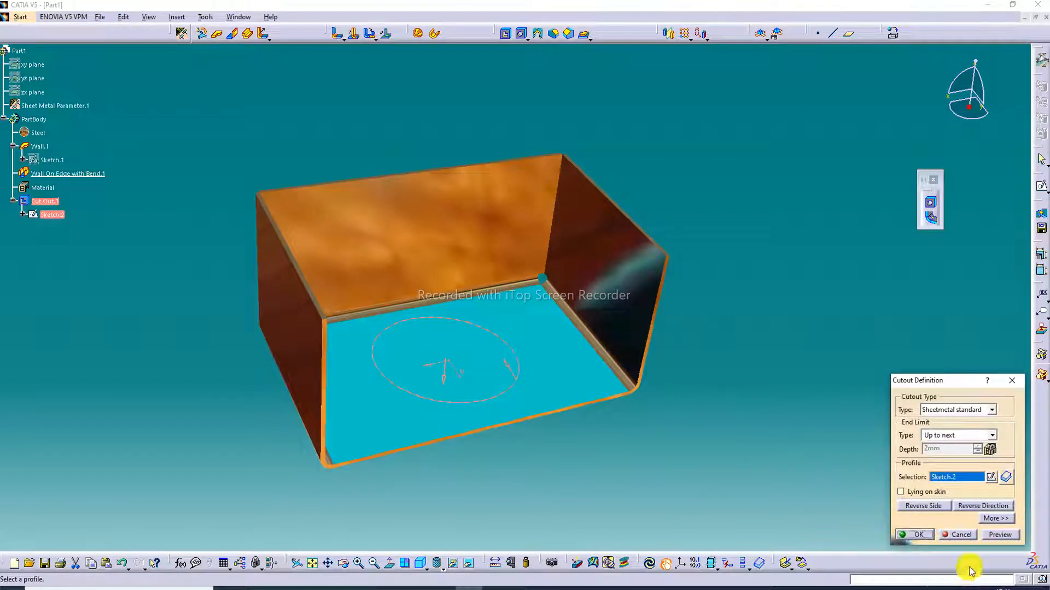
{"action": "left_click", "coordinate": [916, 534]}
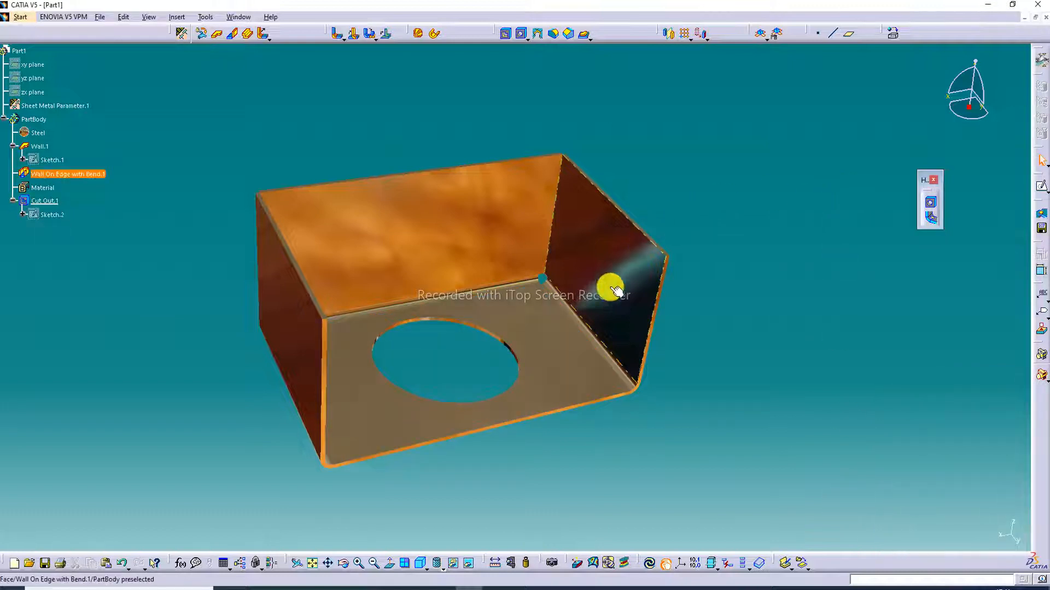
Sketch a circle near the middle of the outer face of the tray's side wall and exit the sketch
{"action": "mouse_move", "coordinate": [509, 288]}
{"action": "middle_mouse_down"}
{"action": "mouse_move", "coordinate": [431, 284]}
{"action": "mouse_move", "coordinate": [370, 307]}
{"action": "mouse_move", "coordinate": [415, 274]}
{"action": "mouse_move", "coordinate": [682, 241]}
{"action": "mouse_move", "coordinate": [516, 285]}
{"action": "middle_mouse_up"}
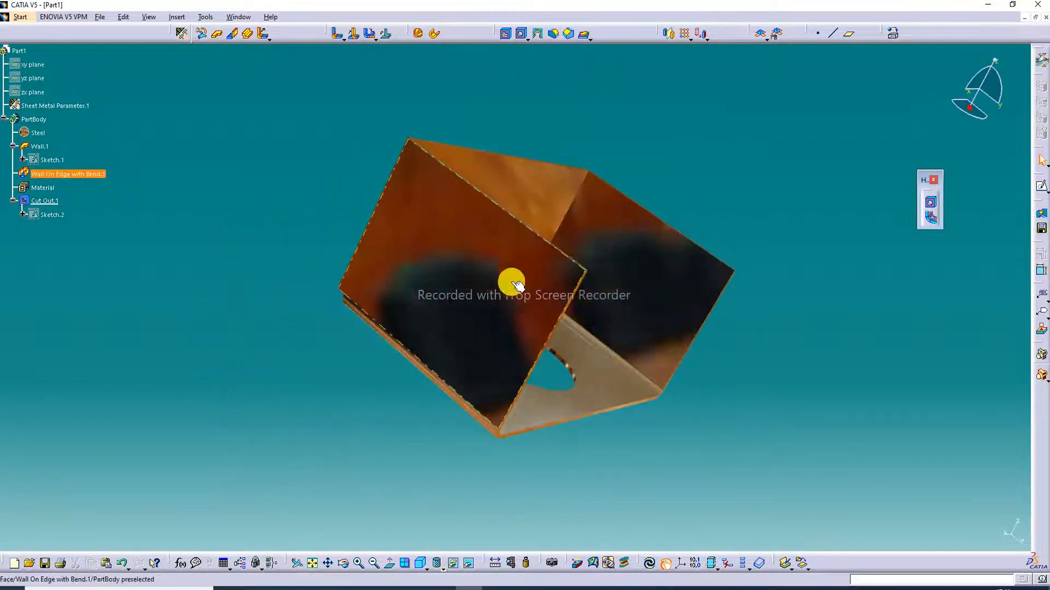
{"action": "left_click", "coordinate": [1042, 189]}
{"action": "left_click", "coordinate": [776, 34]}
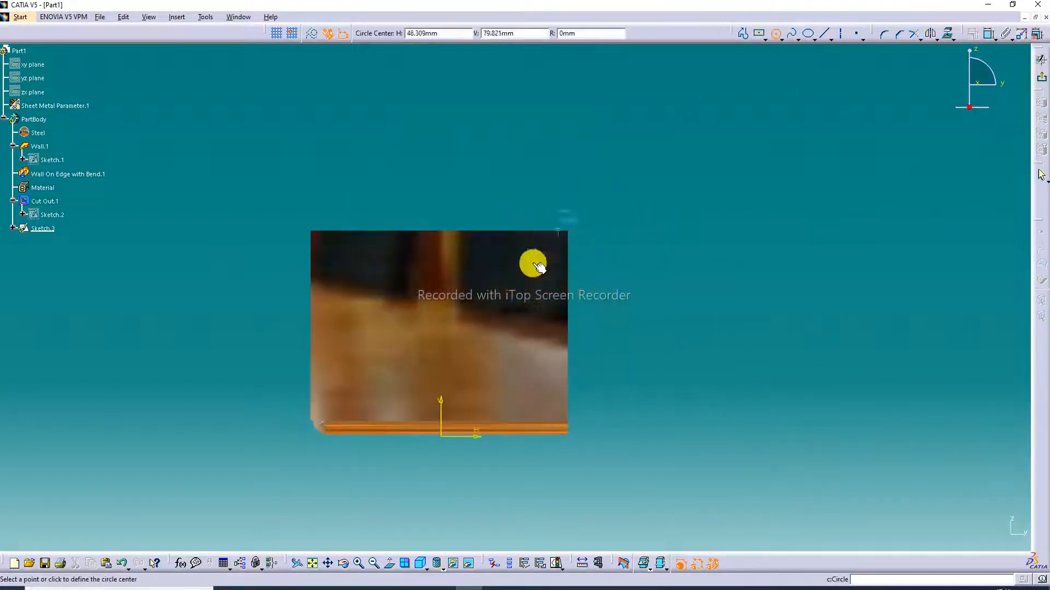
{"action": "left_click", "coordinate": [438, 325]}
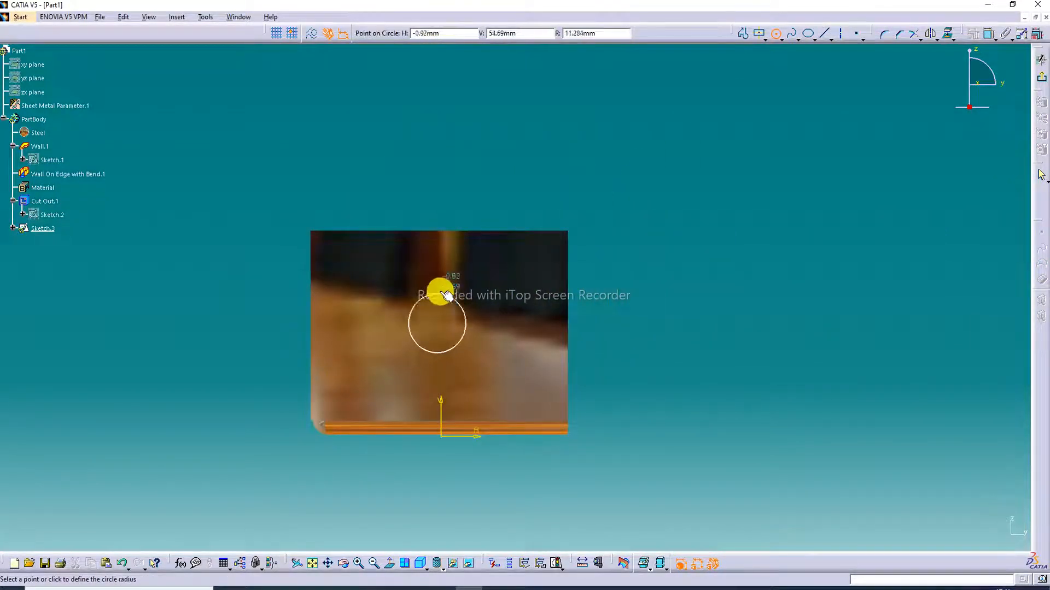
{"action": "left_click", "coordinate": [454, 268]}
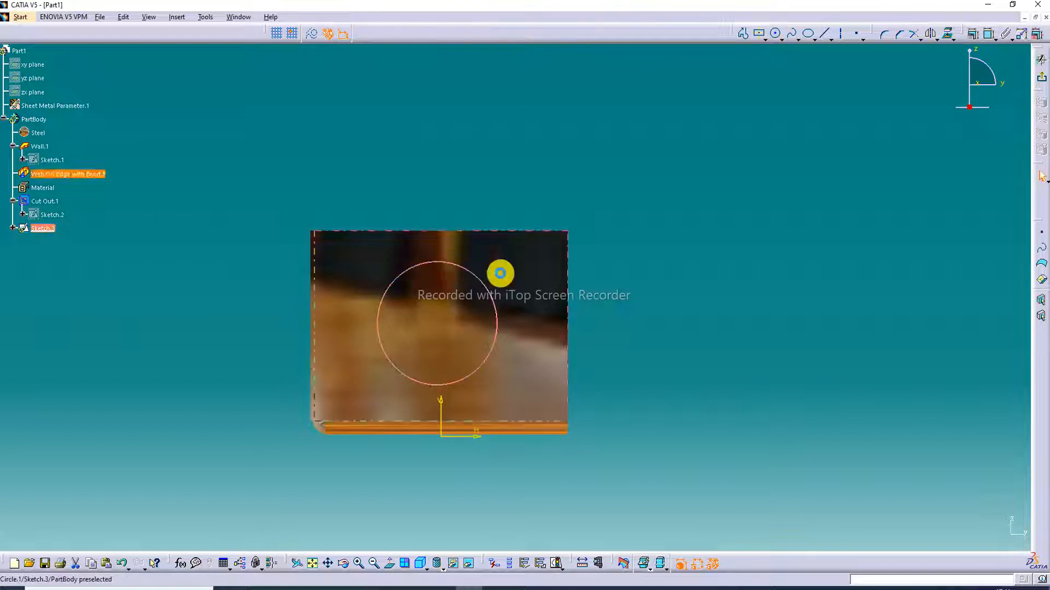
{"action": "left_click", "coordinate": [1041, 77]}
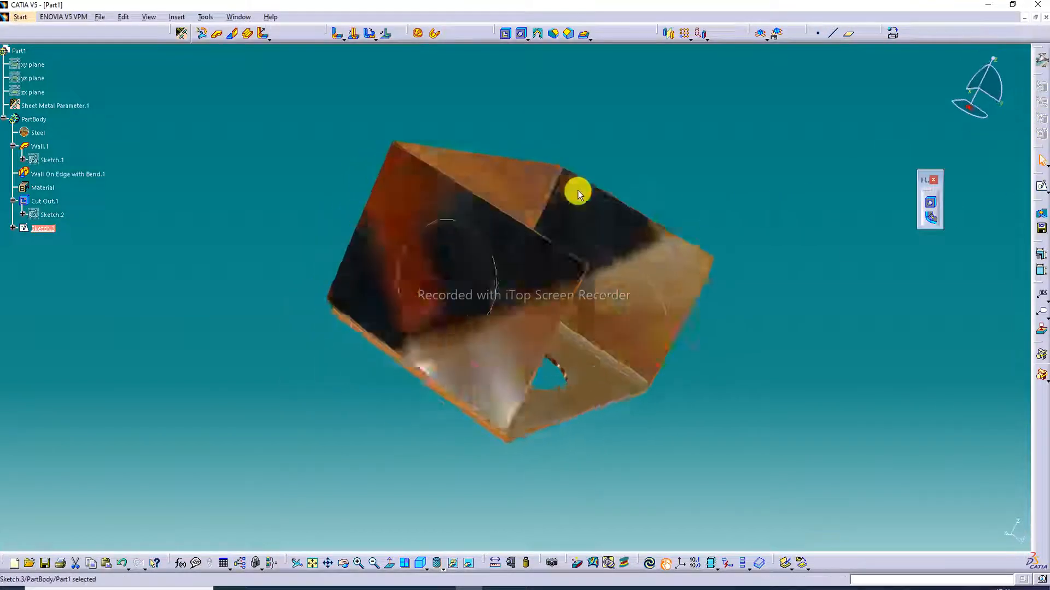
{"action": "left_click", "coordinate": [453, 75]}
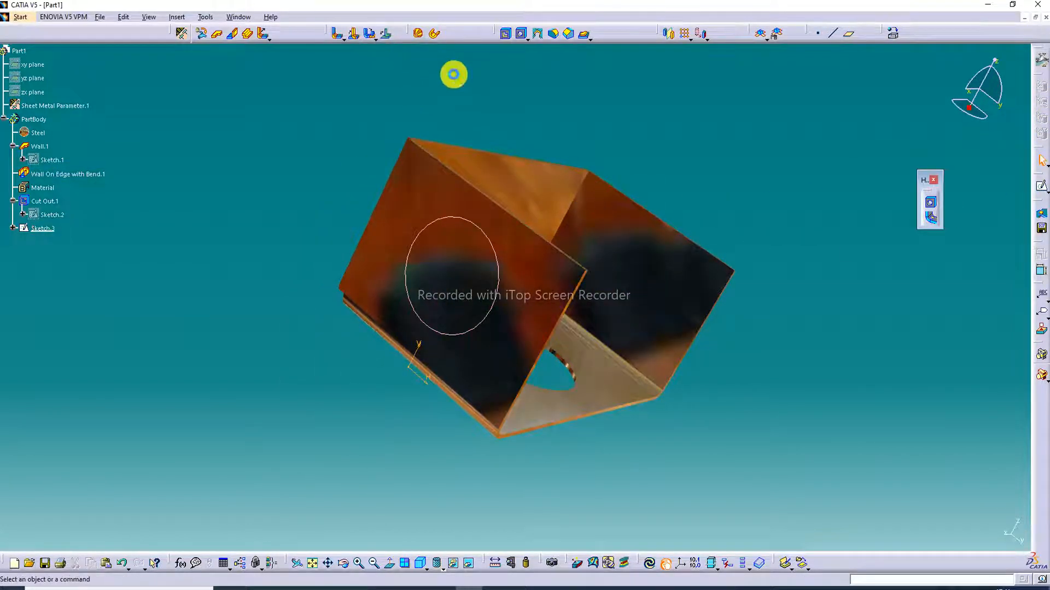
Cut the circular sketch through the side wall with a Sheetmetal standard cutout, limited Up to next
{"action": "left_click", "coordinate": [506, 35]}
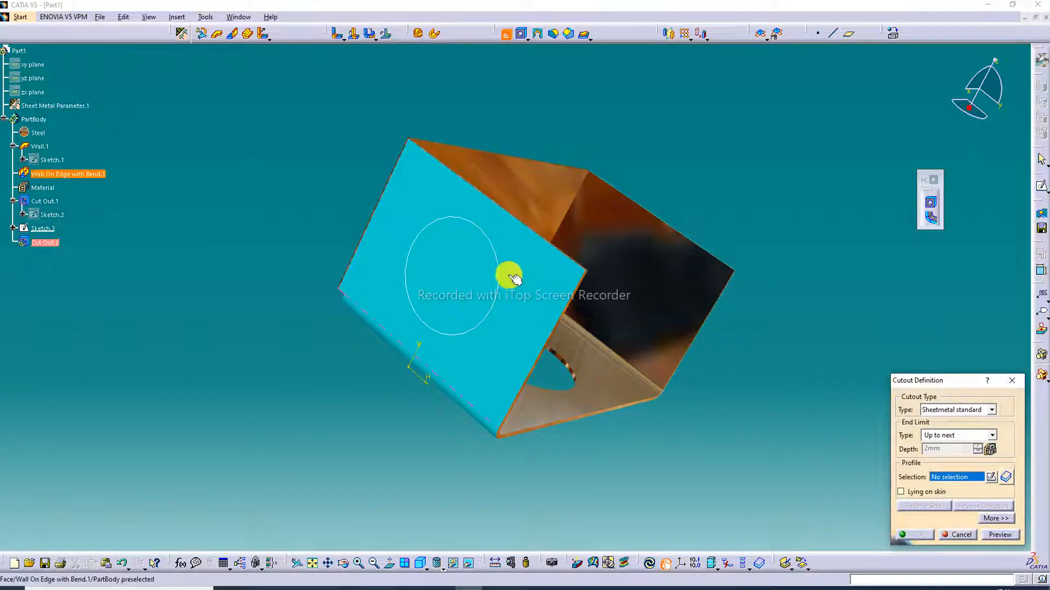
{"action": "left_click", "coordinate": [496, 264]}
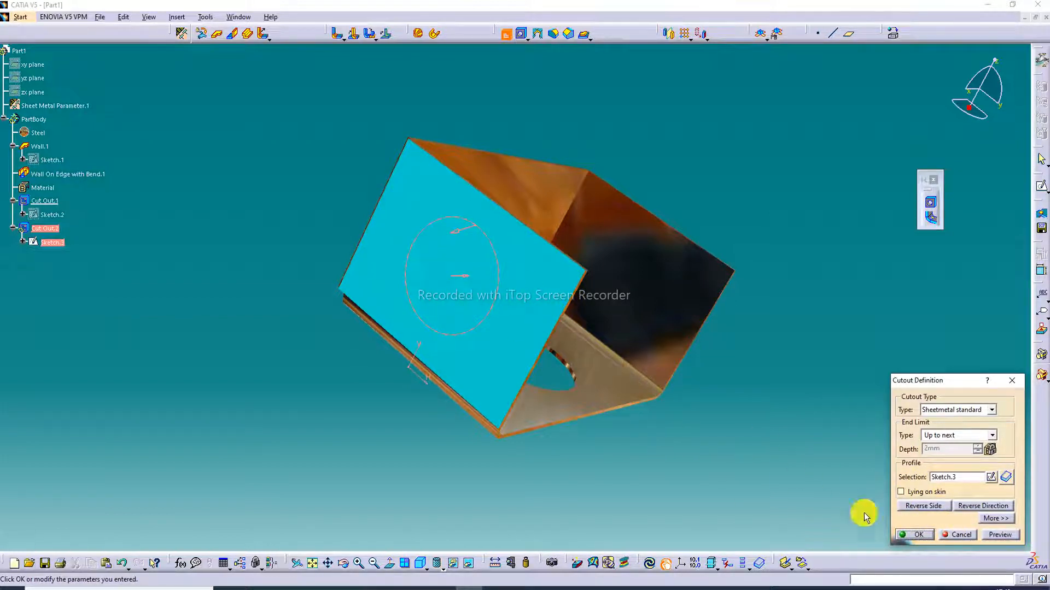
{"action": "left_click", "coordinate": [995, 535]}
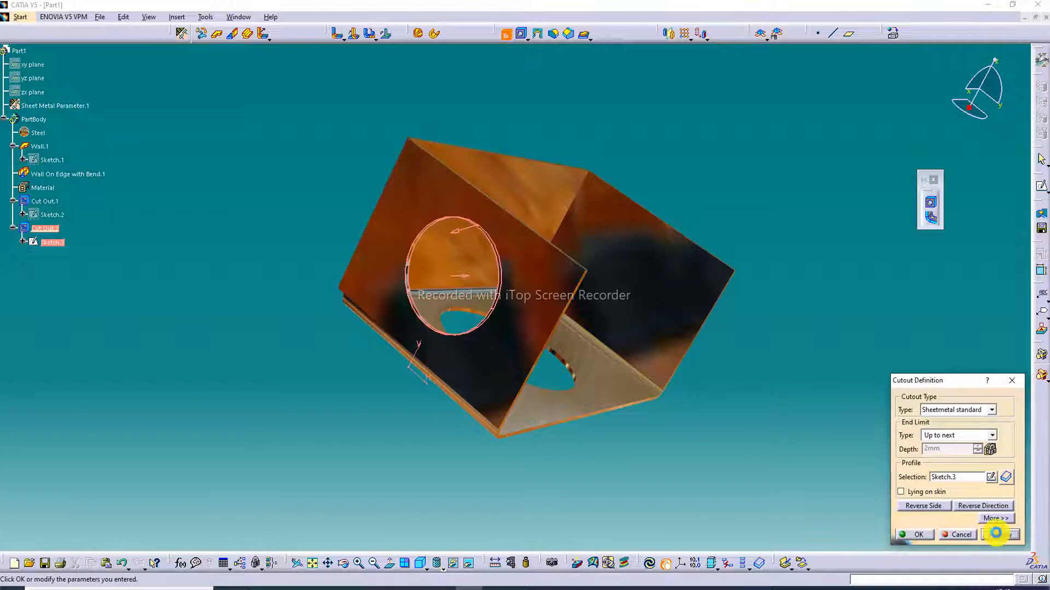
{"action": "left_click", "coordinate": [920, 536]}
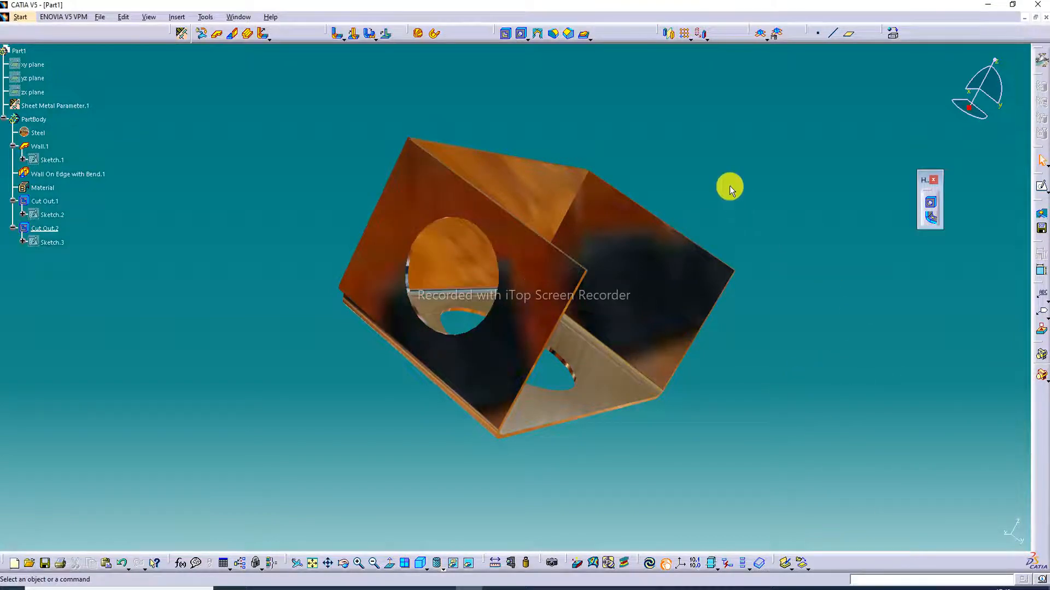
Sketch a closed four-point spline on the back wall's inner face, shift it slightly toward the wall's middle, and exit the sketch
{"action": "middle_click_drag", "start_coordinate": [730, 186], "coordinate": [593, 227]}
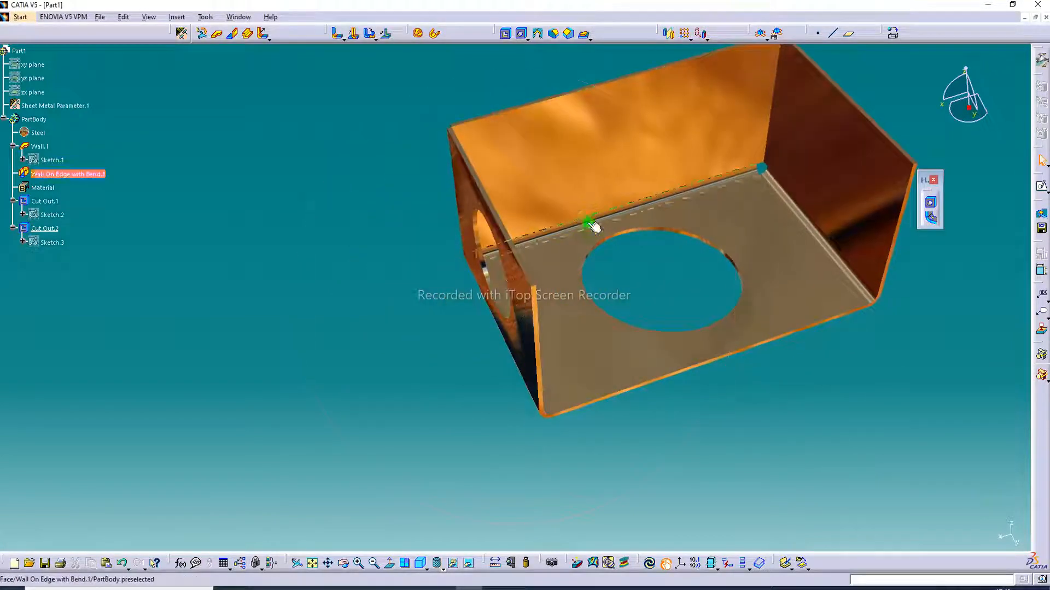
{"action": "left_click", "coordinate": [706, 170]}
{"action": "left_click", "coordinate": [1042, 195]}
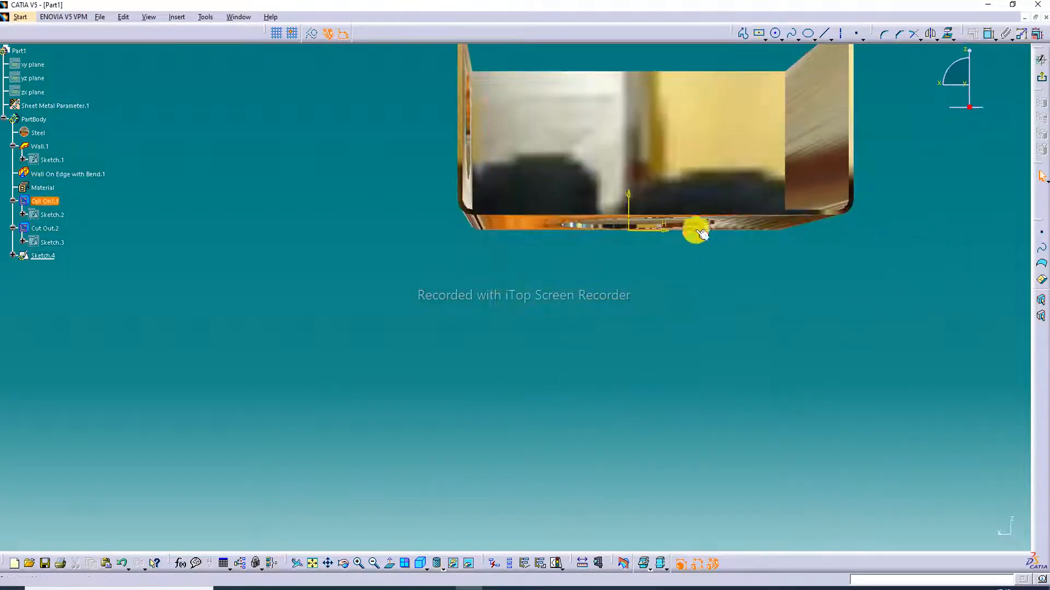
{"action": "left_click", "coordinate": [792, 35]}
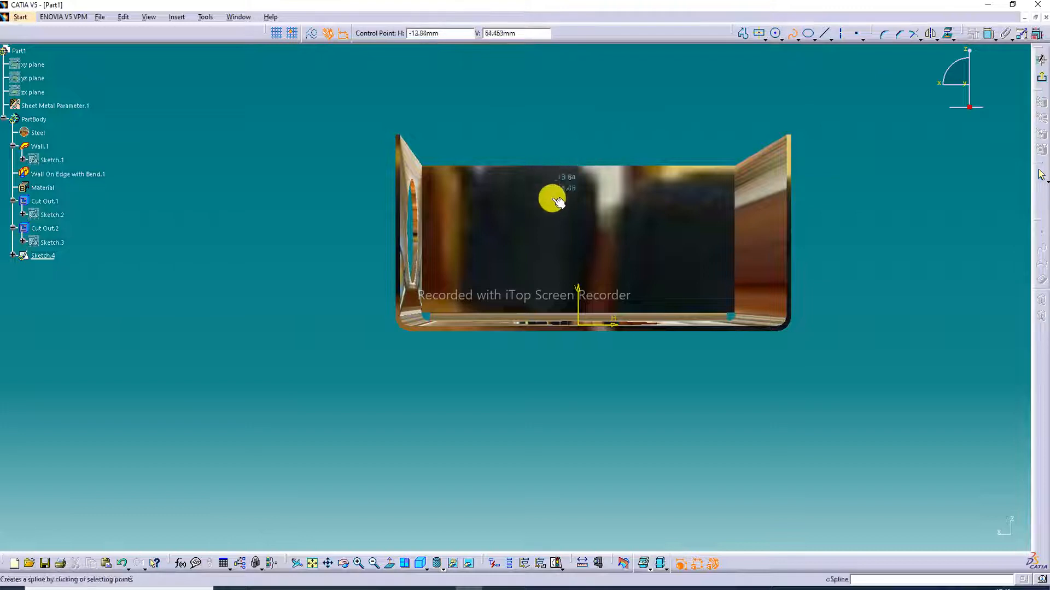
{"action": "left_click", "coordinate": [532, 209]}
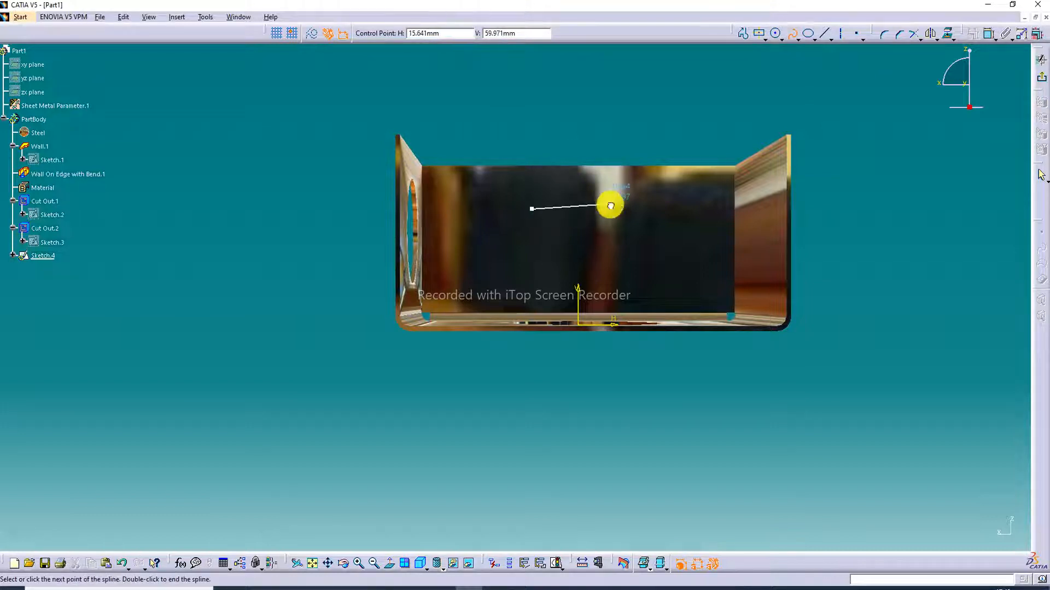
{"action": "left_click", "coordinate": [609, 204]}
{"action": "left_click", "coordinate": [603, 259]}
{"action": "left_click", "coordinate": [539, 266]}
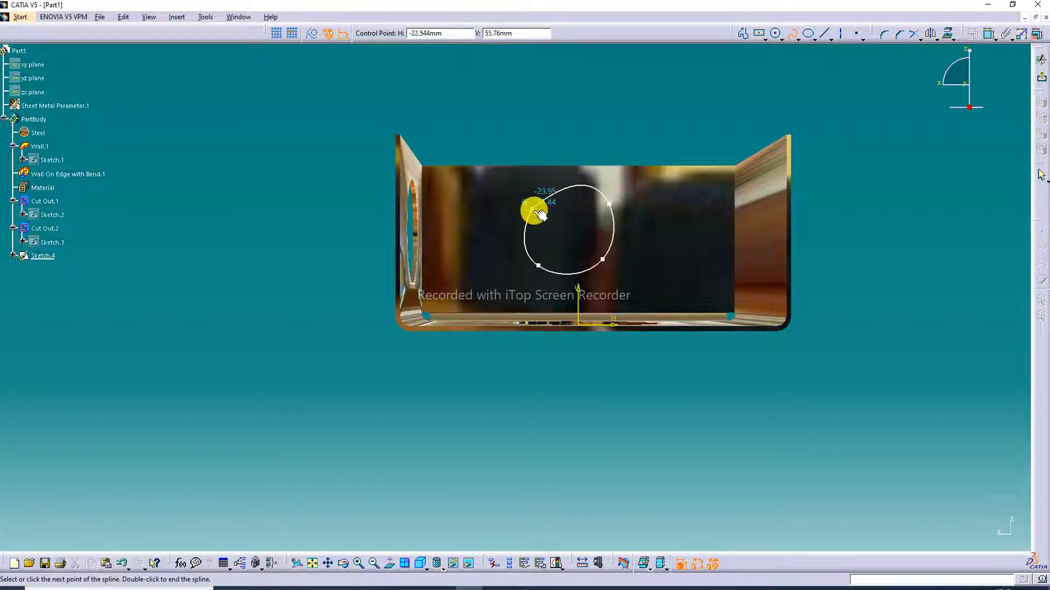
{"action": "left_click", "coordinate": [538, 213]}
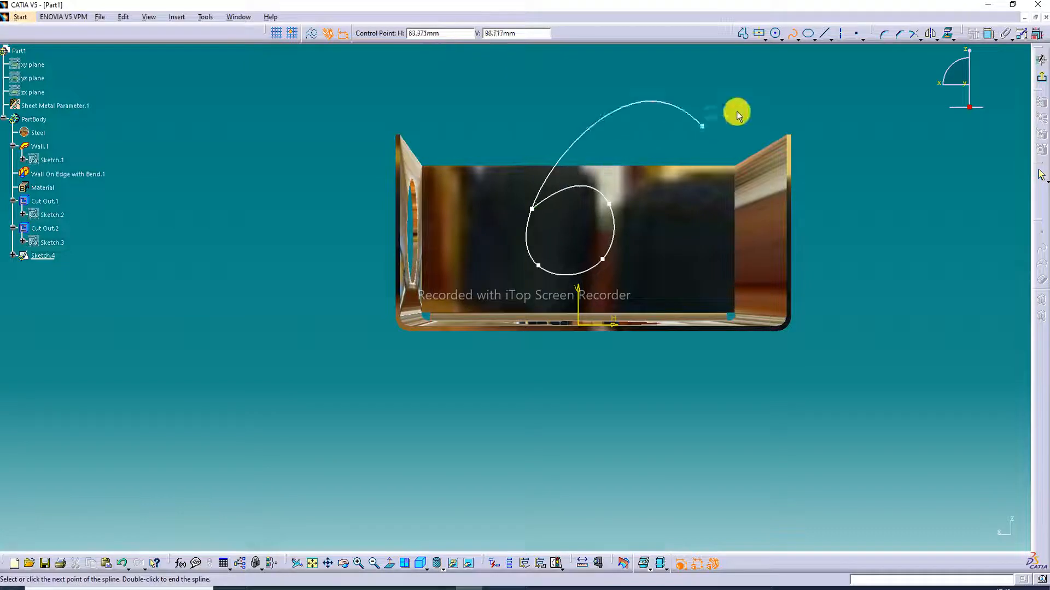
{"action": "left_click", "coordinate": [792, 34]}
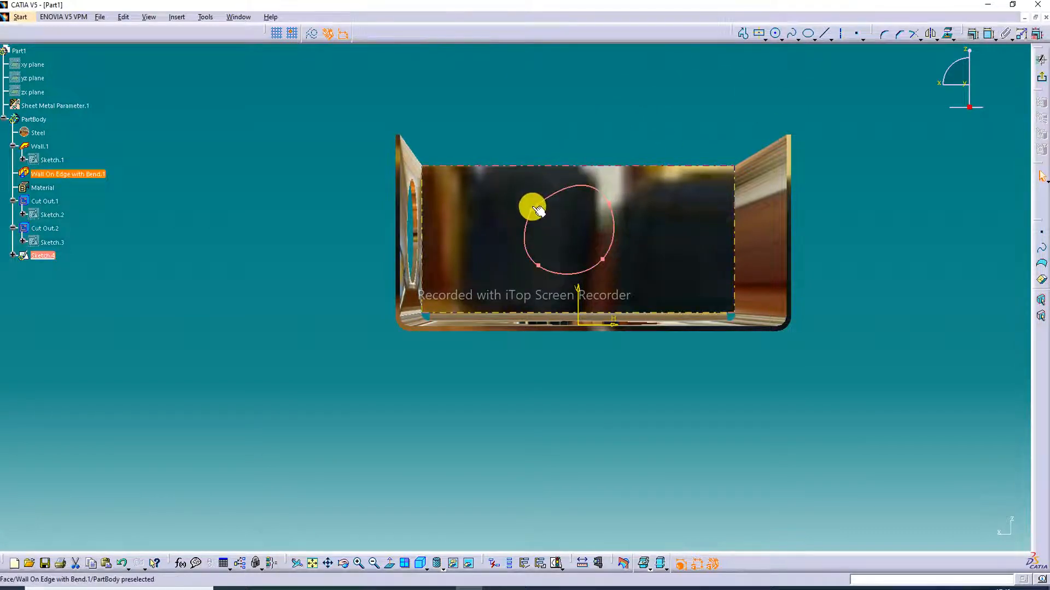
{"action": "mouse_move", "coordinate": [533, 207]}
{"action": "left_mouse_down"}
{"action": "mouse_move", "coordinate": [530, 198]}
{"action": "mouse_move", "coordinate": [544, 214]}
{"action": "left_mouse_up"}
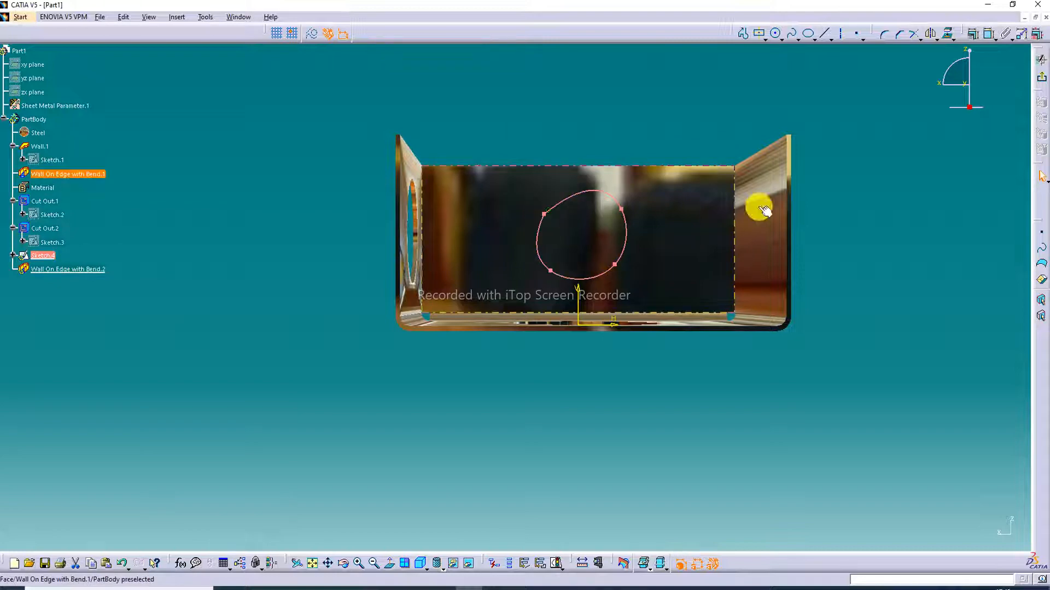
{"action": "left_click", "coordinate": [1043, 83]}
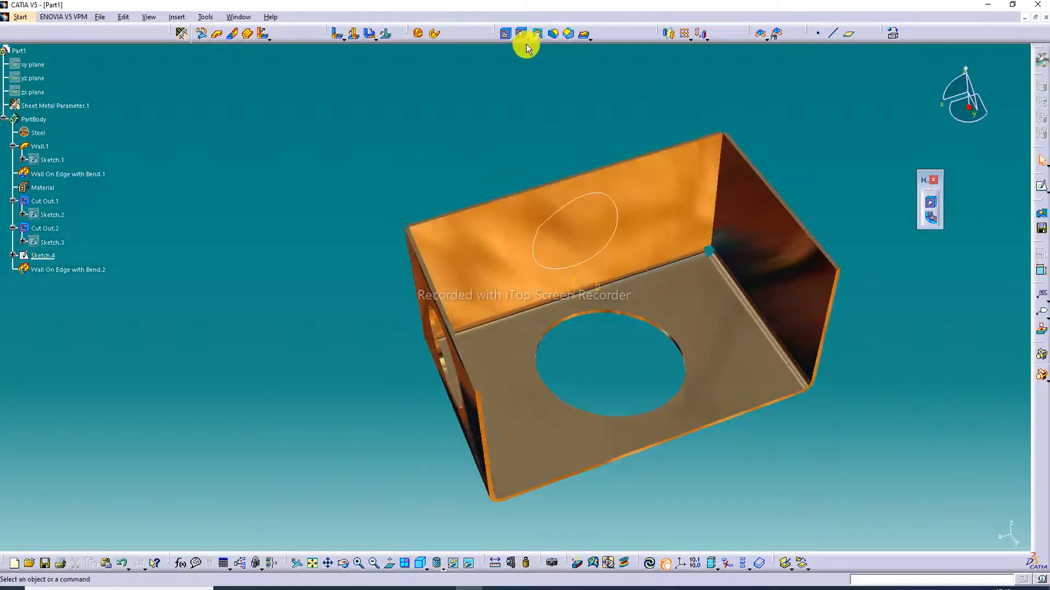
Cut the closed spline sketch through the back wall with a Sheetmetal standard cutout limited Up to next
{"action": "left_click", "coordinate": [505, 34]}
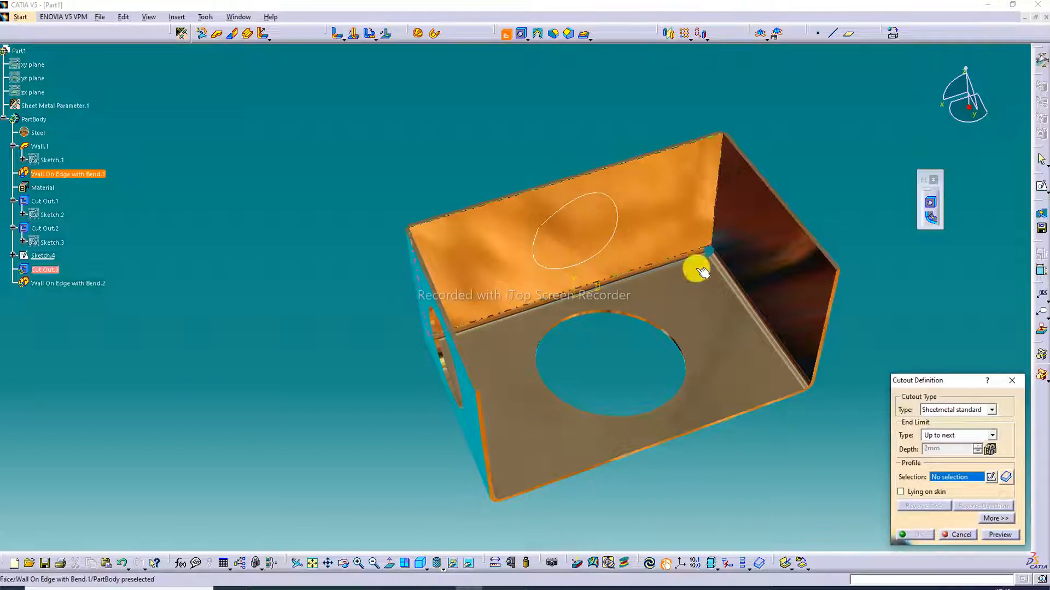
{"action": "left_click", "coordinate": [601, 192]}
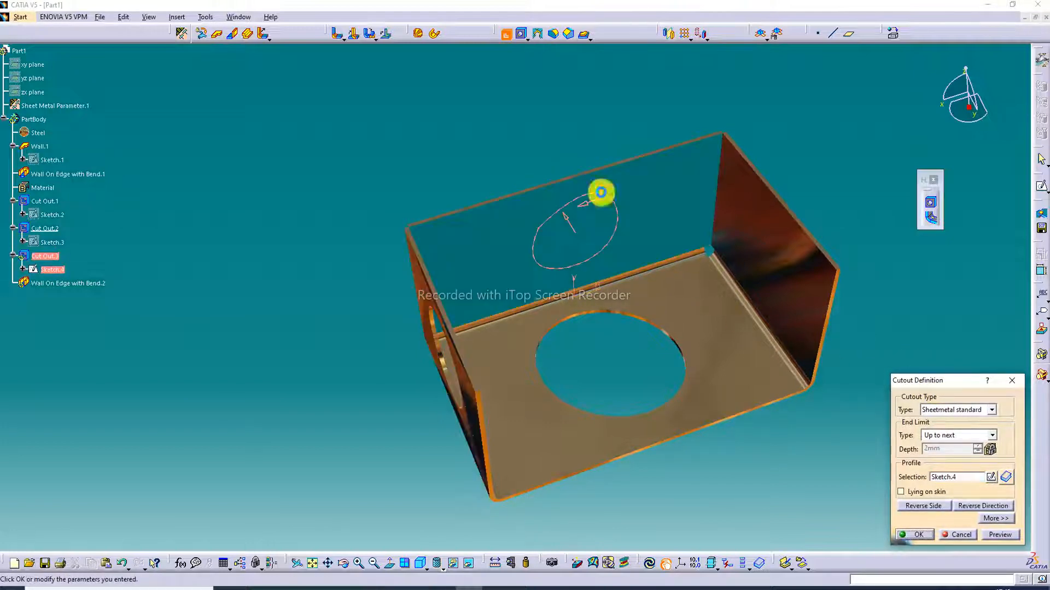
{"action": "left_click", "coordinate": [921, 535]}
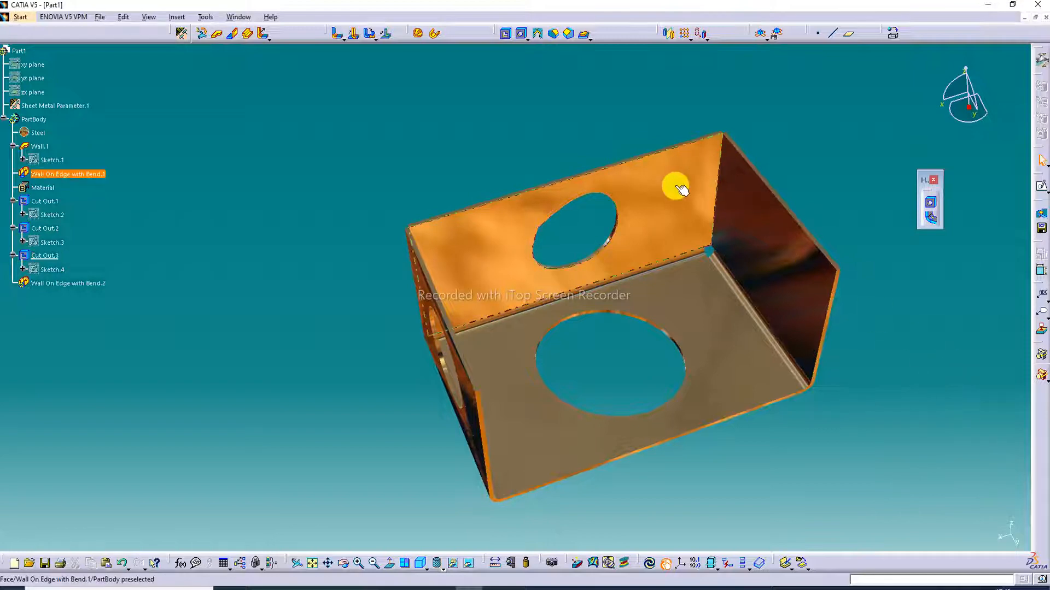
Sketch a centered rectangle near the middle of the uncut side wall's outer face and exit the sketch
{"action": "middle_click_drag", "start_coordinate": [675, 182], "coordinate": [757, 192]}
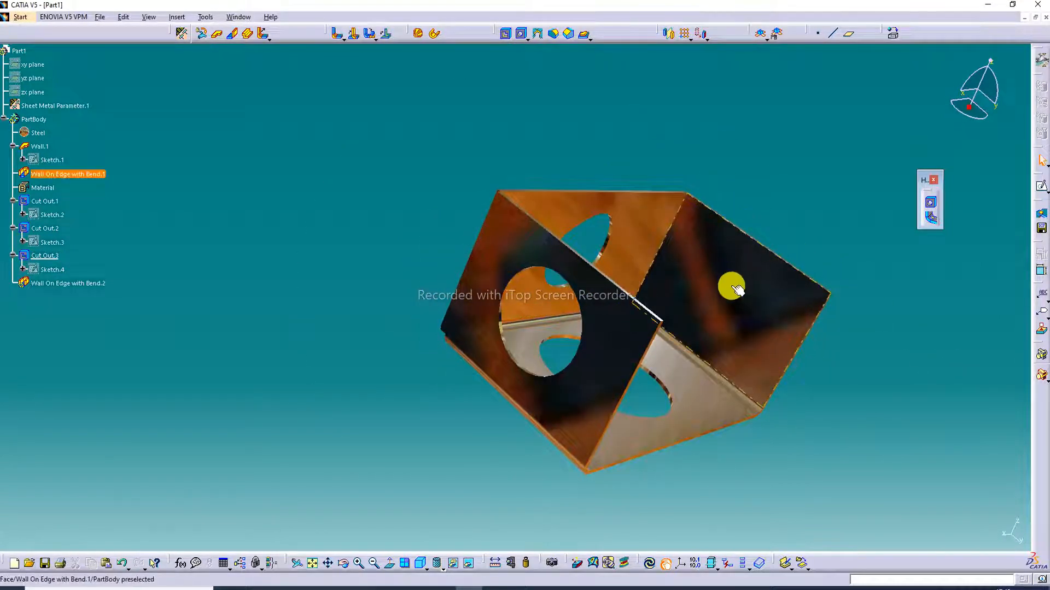
{"action": "middle_click_drag", "start_coordinate": [862, 284], "coordinate": [525, 260]}
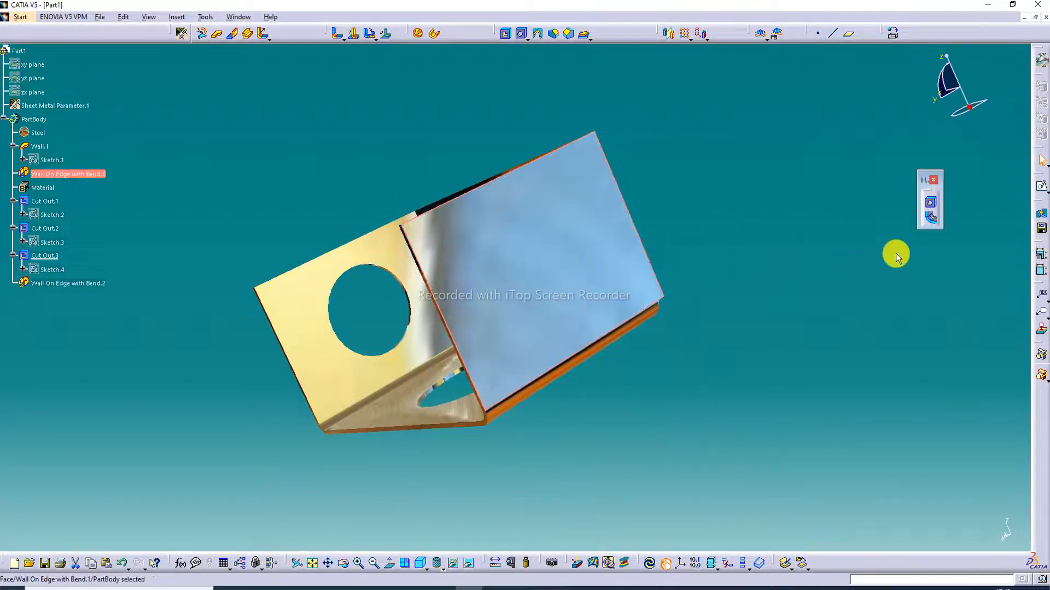
{"action": "left_click", "coordinate": [1040, 184]}
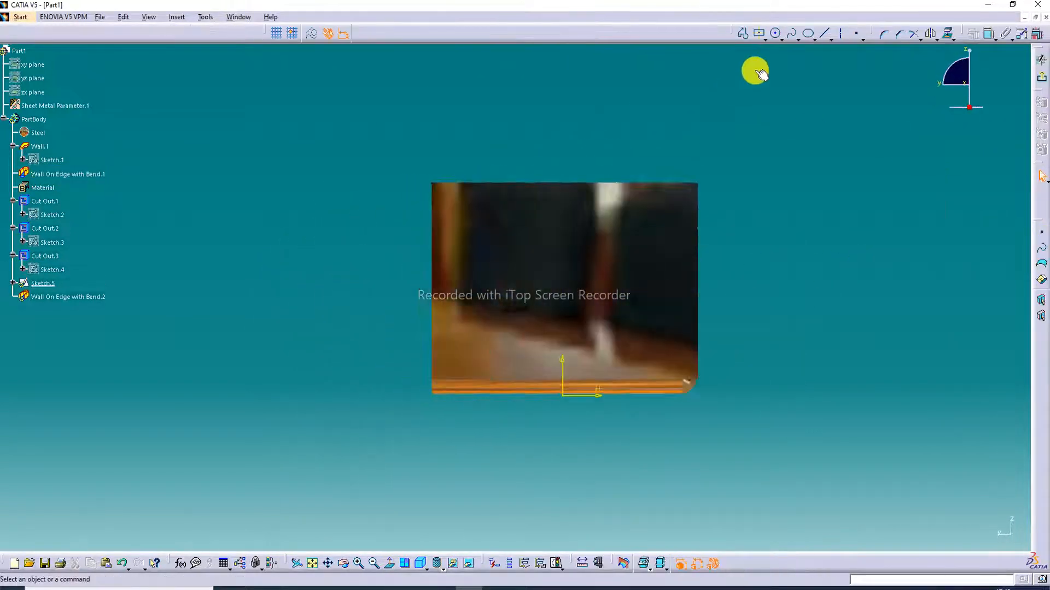
{"action": "left_click", "coordinate": [761, 35]}
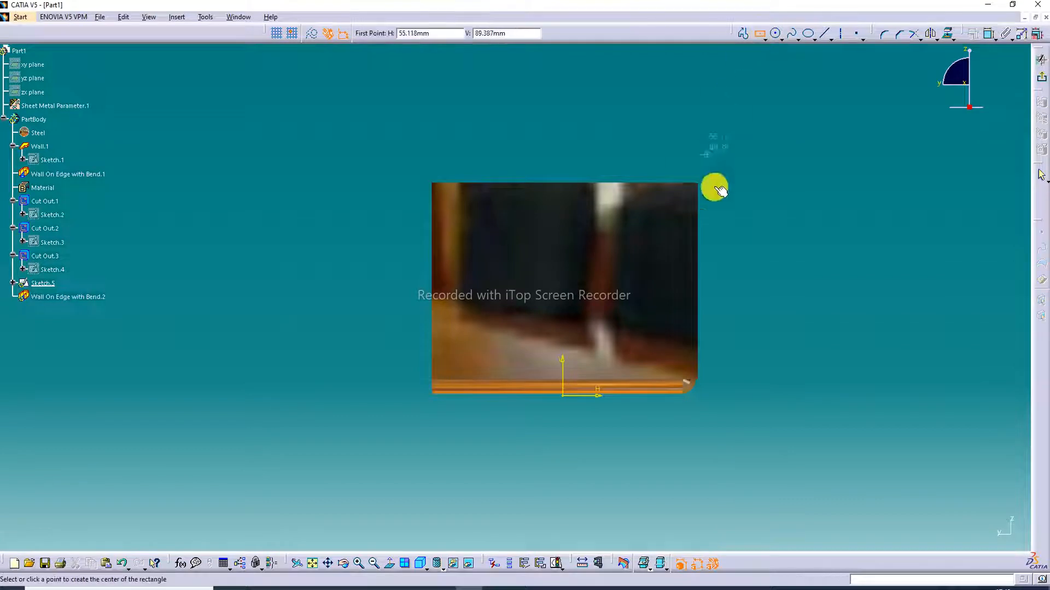
{"action": "left_click", "coordinate": [562, 278]}
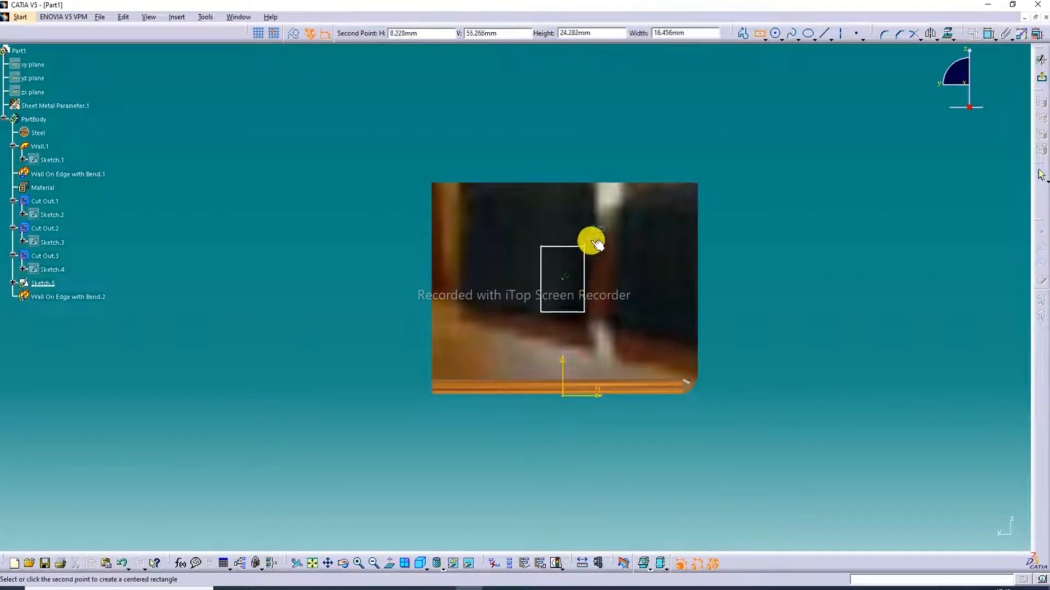
{"action": "left_click", "coordinate": [624, 223]}
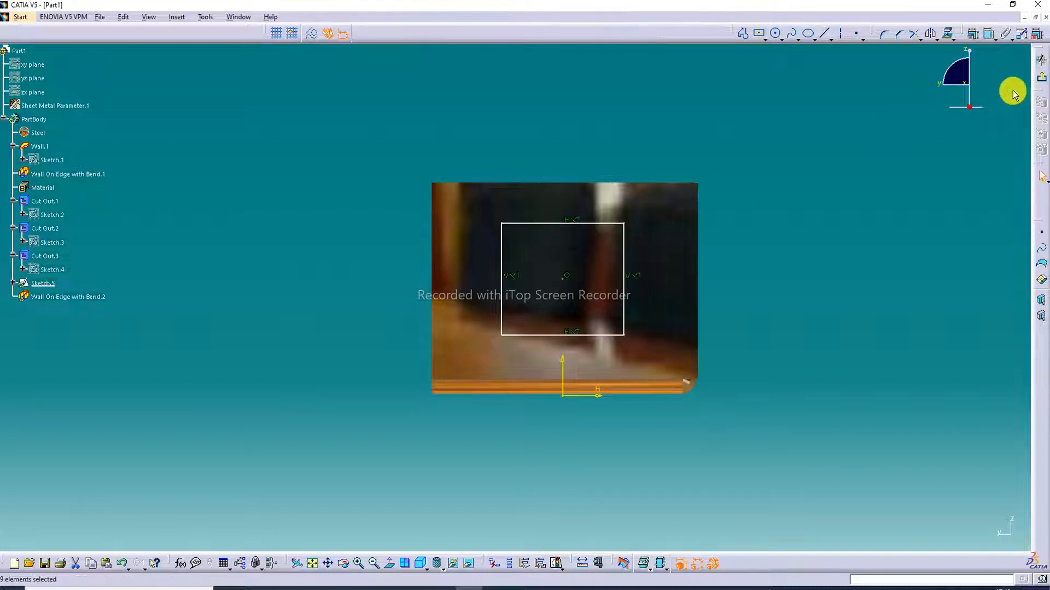
{"action": "left_click", "coordinate": [1041, 60]}
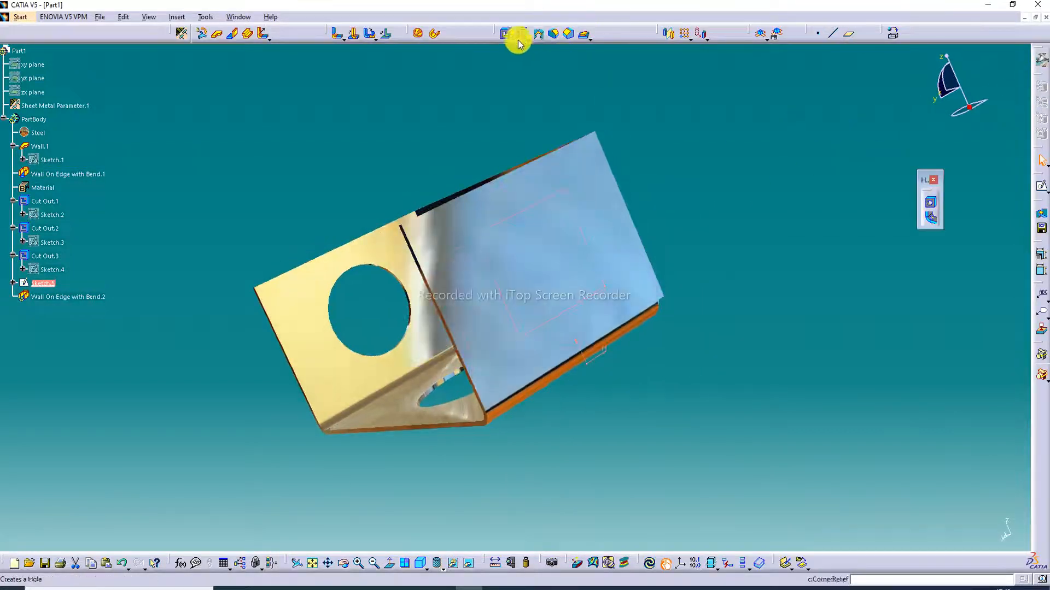
Cut the rectangular sketch through the side wall with a Sheetmetal standard cutout limited Up to next
{"action": "left_click", "coordinate": [507, 33]}
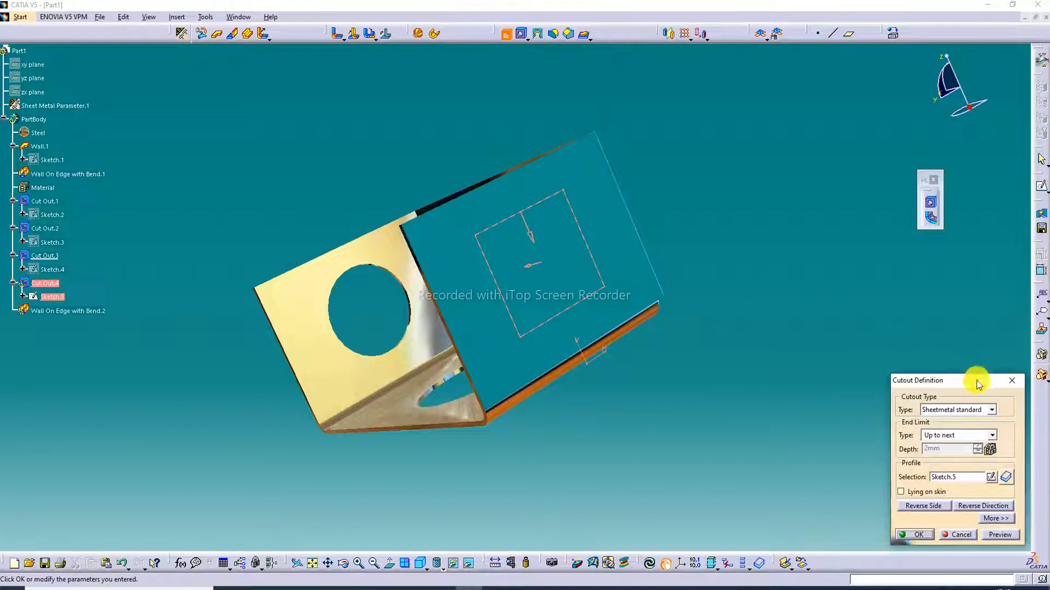
{"action": "left_click", "coordinate": [1012, 381]}
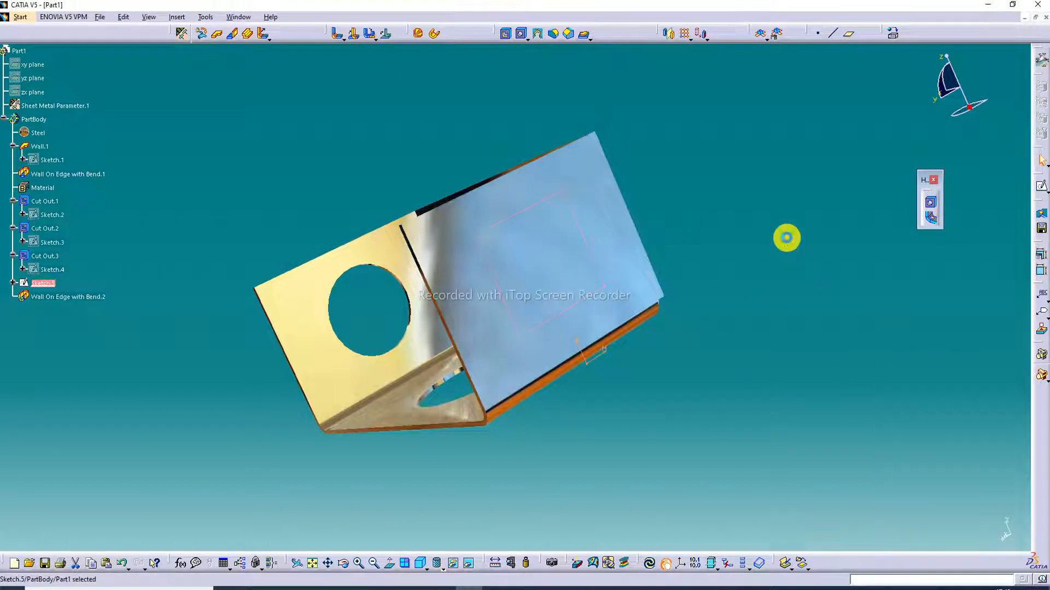
{"action": "left_click", "coordinate": [508, 36]}
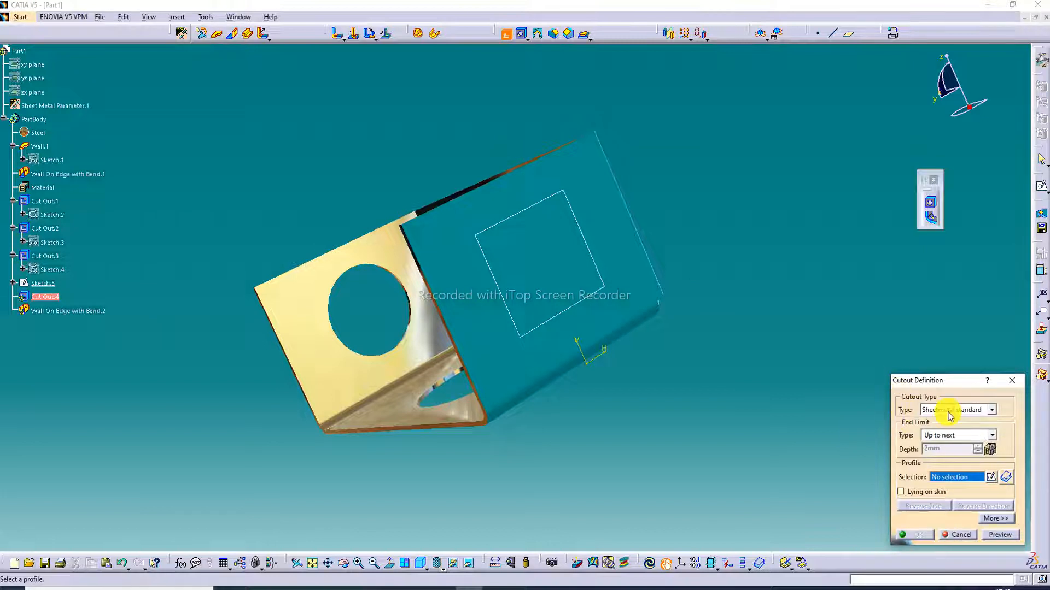
{"action": "left_click", "coordinate": [584, 237]}
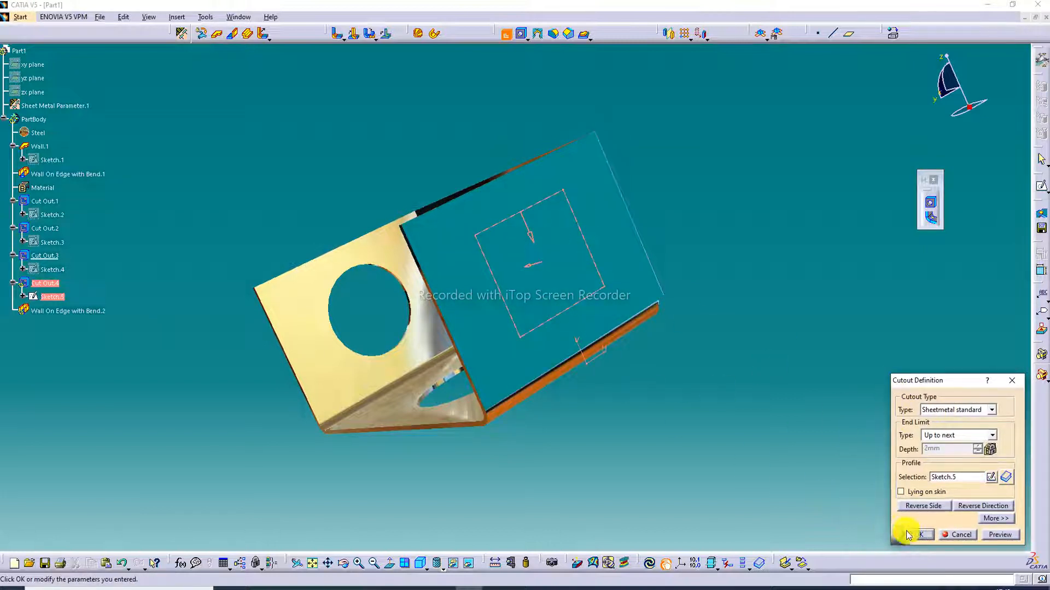
{"action": "left_click", "coordinate": [923, 536]}
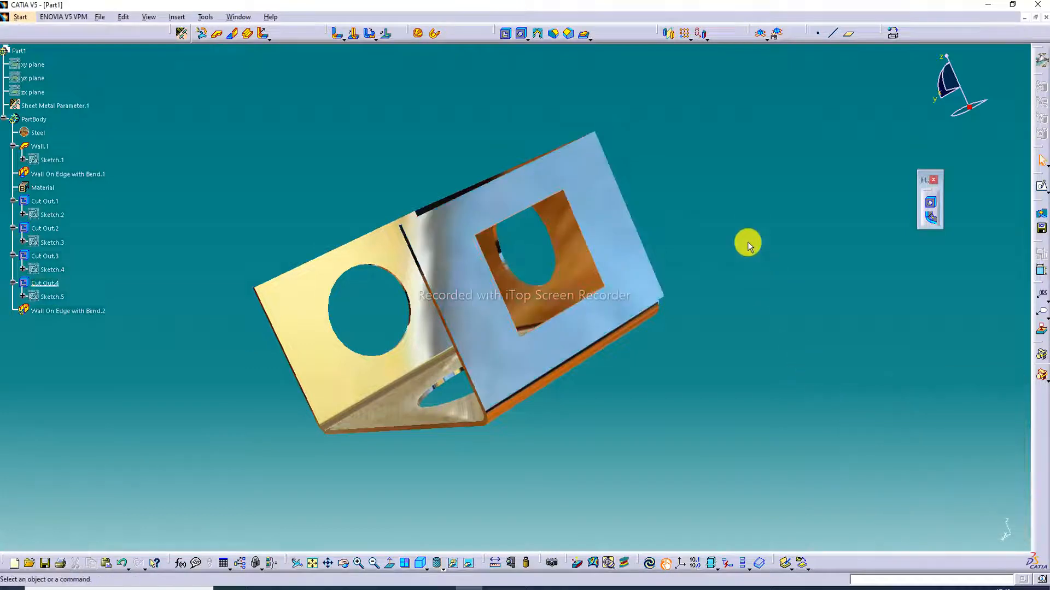
Inspect the rectangular opening, open its cutout definition and close it without changes
{"action": "middle_click_drag", "start_coordinate": [747, 242], "coordinate": [876, 283]}
{"action": "middle_click_drag", "start_coordinate": [303, 106], "coordinate": [527, 215]}
{"action": "middle_click_drag", "start_coordinate": [575, 242], "coordinate": [510, 234]}
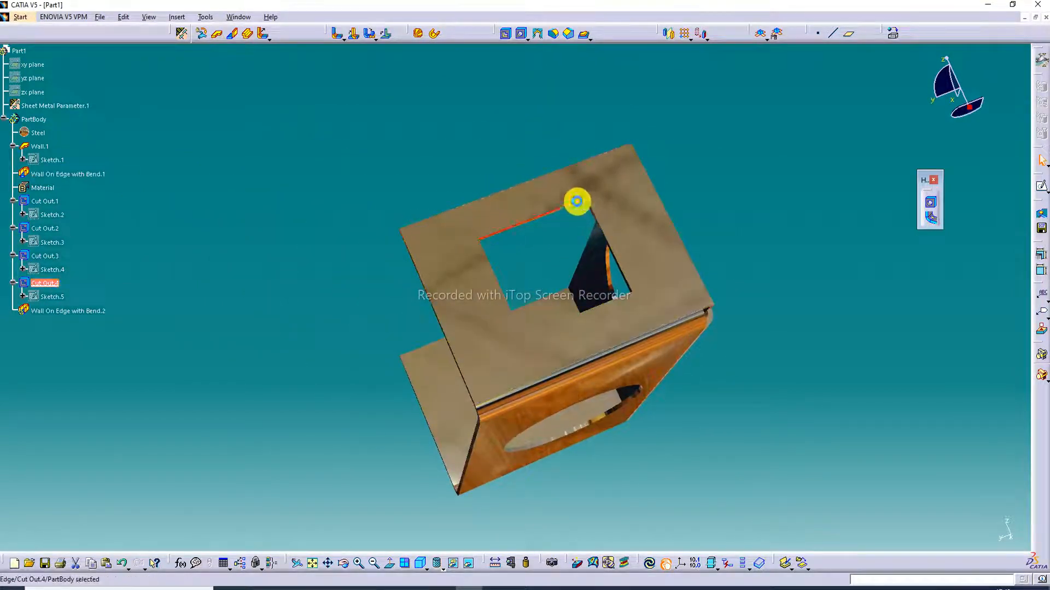
{"action": "double_click", "coordinate": [581, 203]}
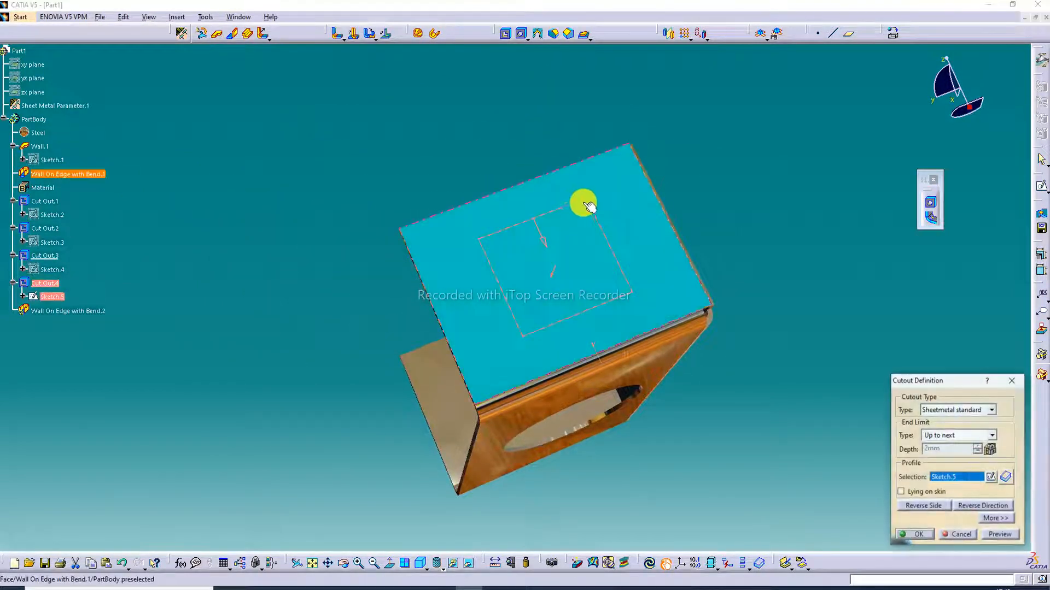
{"action": "left_click", "coordinate": [1019, 382]}
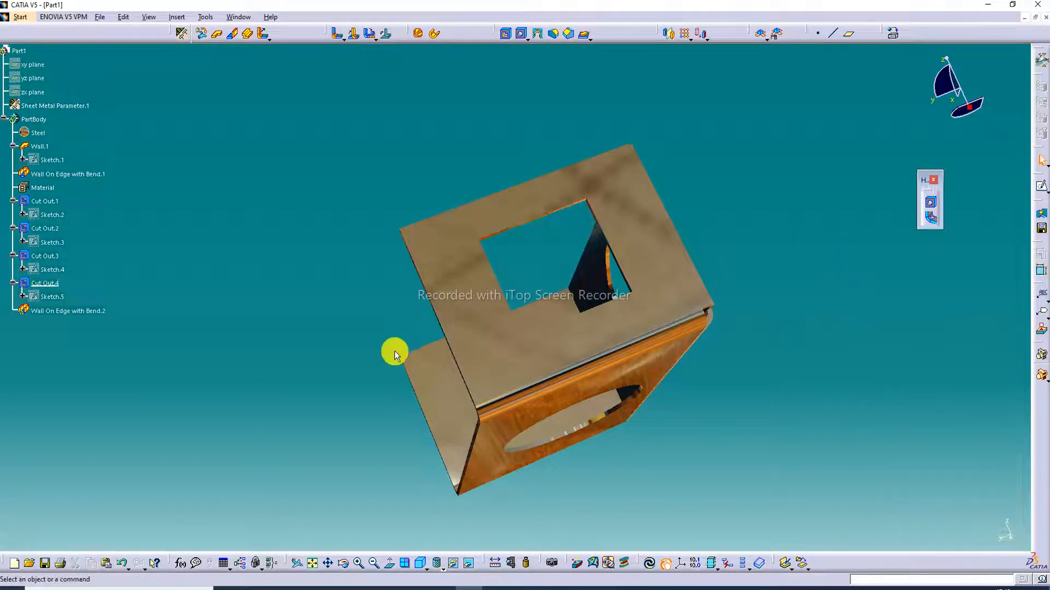
Make a 15 mm diameter circular cutout on the bend between the base and the side wall with the rectangular opening
{"action": "middle_click_drag", "start_coordinate": [449, 276], "coordinate": [714, 310]}
{"action": "middle_click_drag", "start_coordinate": [382, 234], "coordinate": [381, 464]}
{"action": "left_click", "coordinate": [419, 563]}
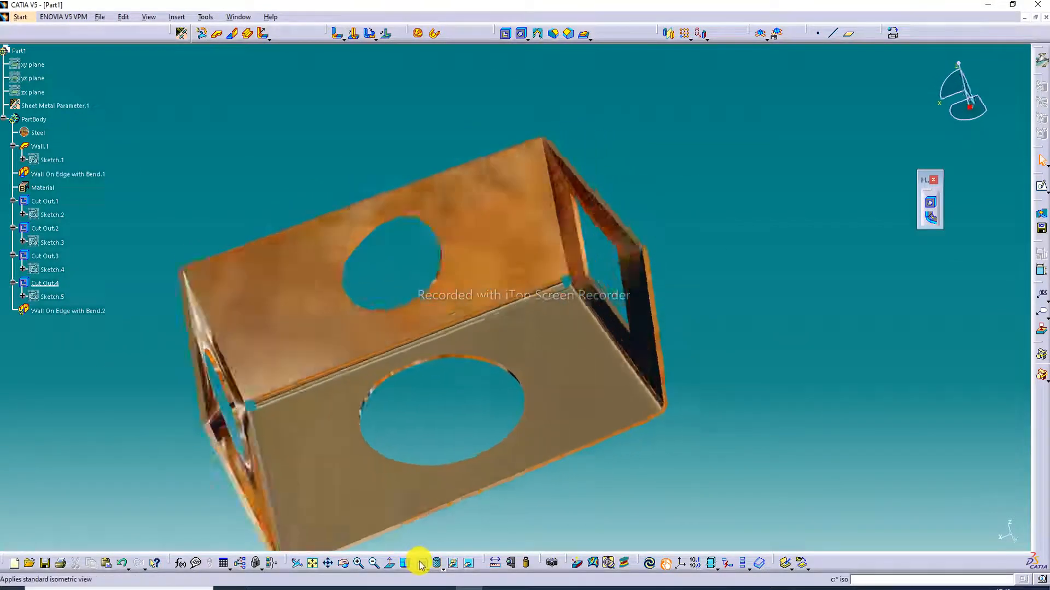
{"action": "middle_click_drag", "start_coordinate": [474, 358], "coordinate": [528, 286]}
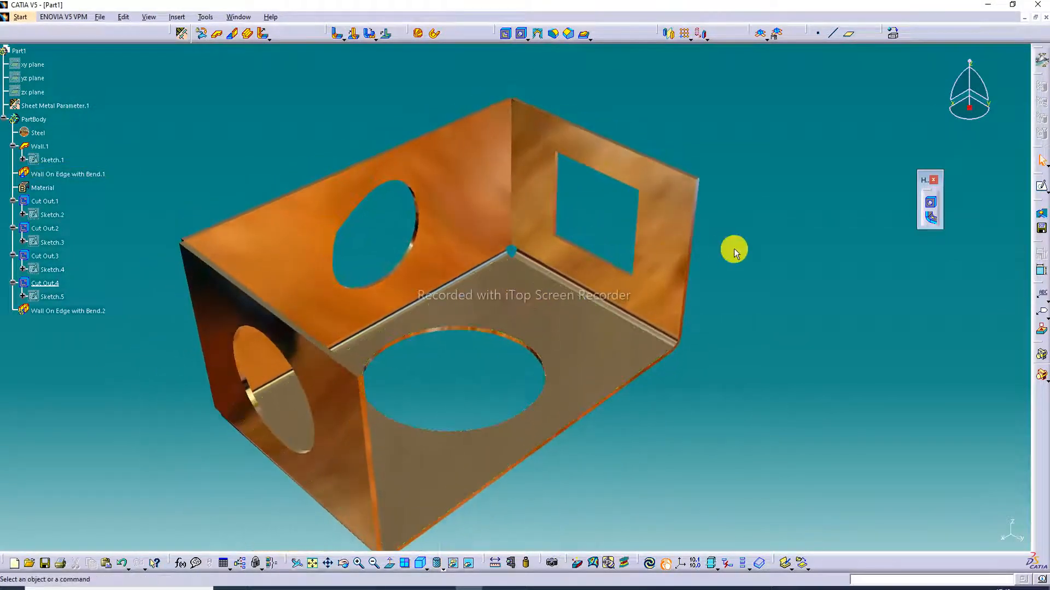
{"action": "left_click", "coordinate": [932, 219]}
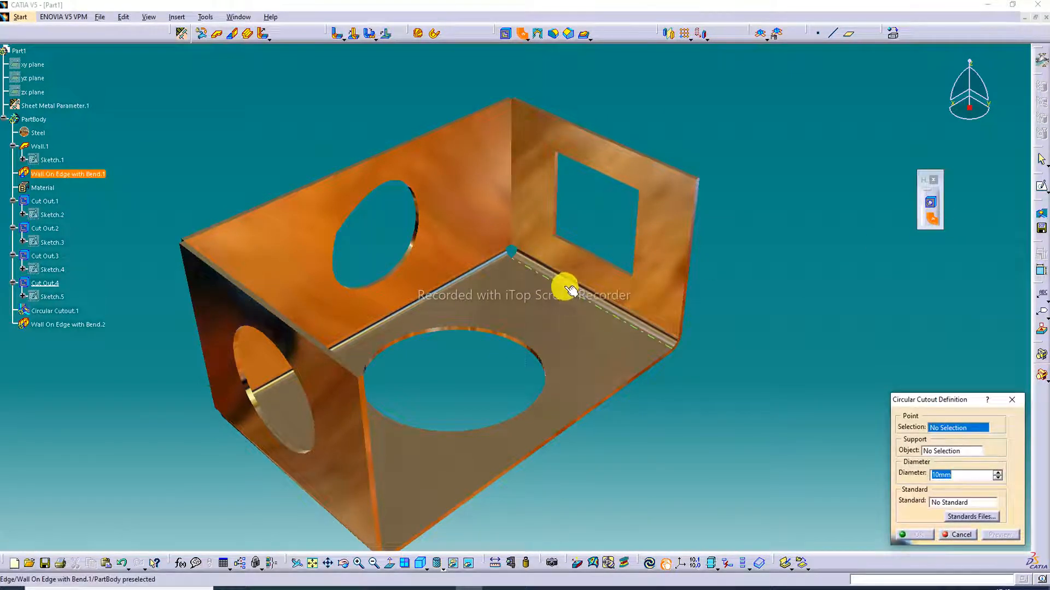
{"action": "left_click", "coordinate": [602, 302]}
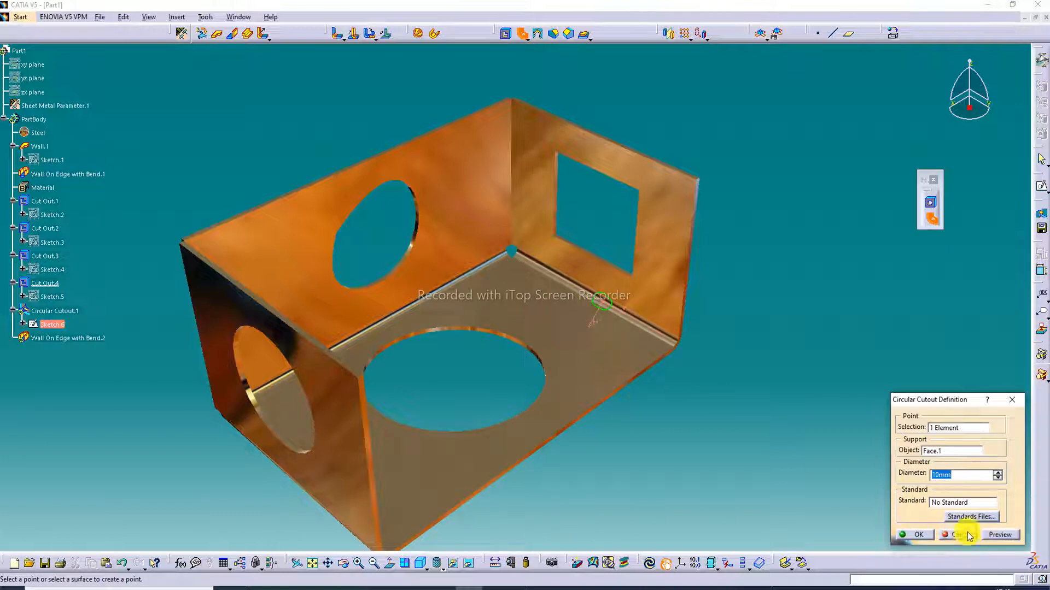
{"action": "left_click", "coordinate": [999, 473]}
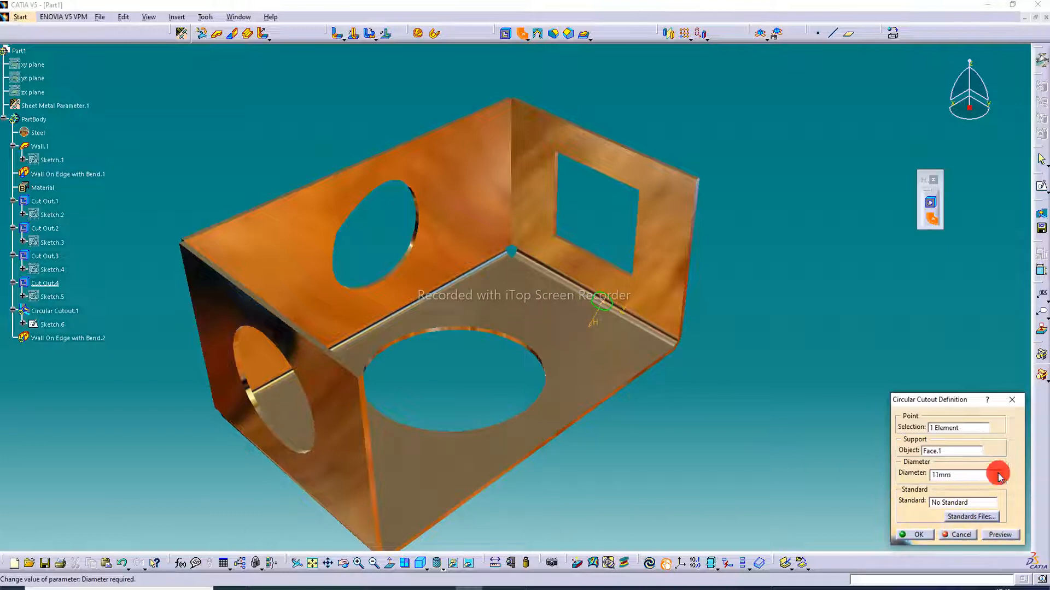
{"action": "left_click", "coordinate": [998, 471]}
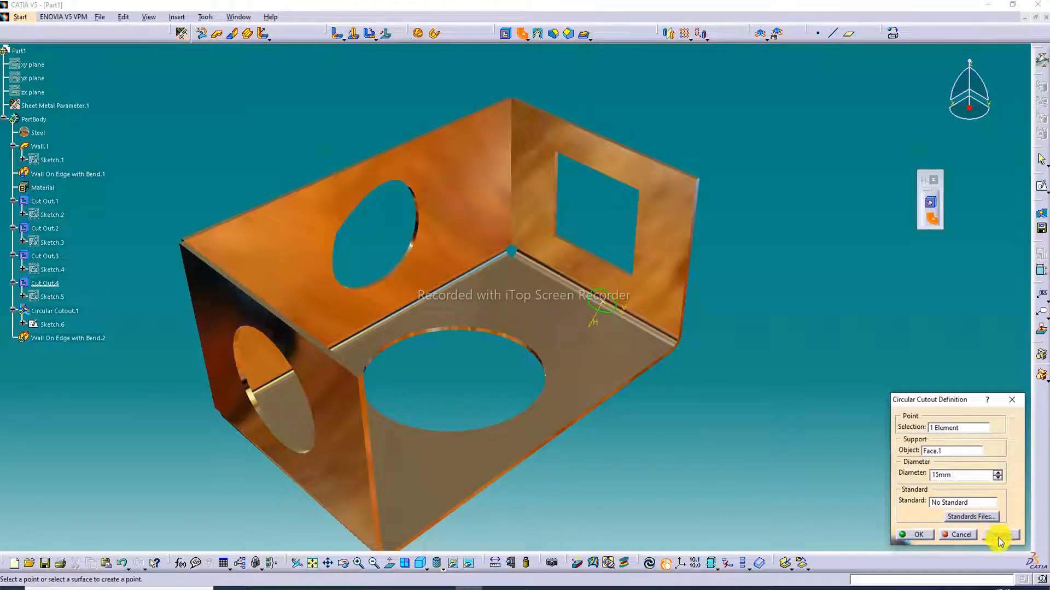
{"action": "left_click", "coordinate": [916, 535]}
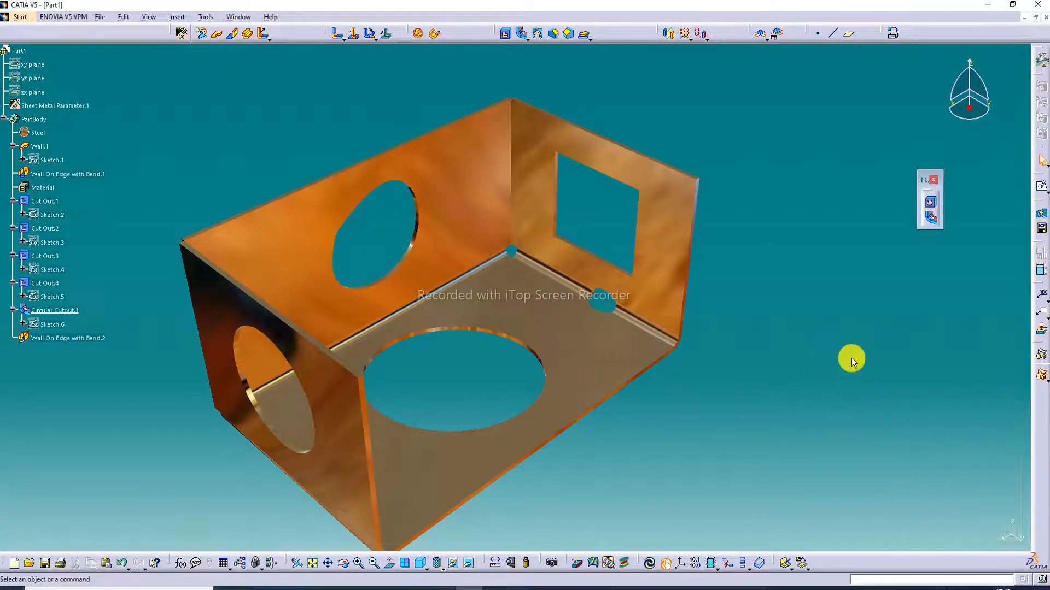
Try to place a blind, flat-bottomed hole of 10 mm diameter and 10 mm depth on the bend beside the circular cutout
{"action": "mouse_move", "coordinate": [598, 286]}
{"action": "middle_mouse_down"}
{"action": "mouse_move", "coordinate": [592, 332]}
{"action": "mouse_move", "coordinate": [581, 286]}
{"action": "middle_mouse_up"}
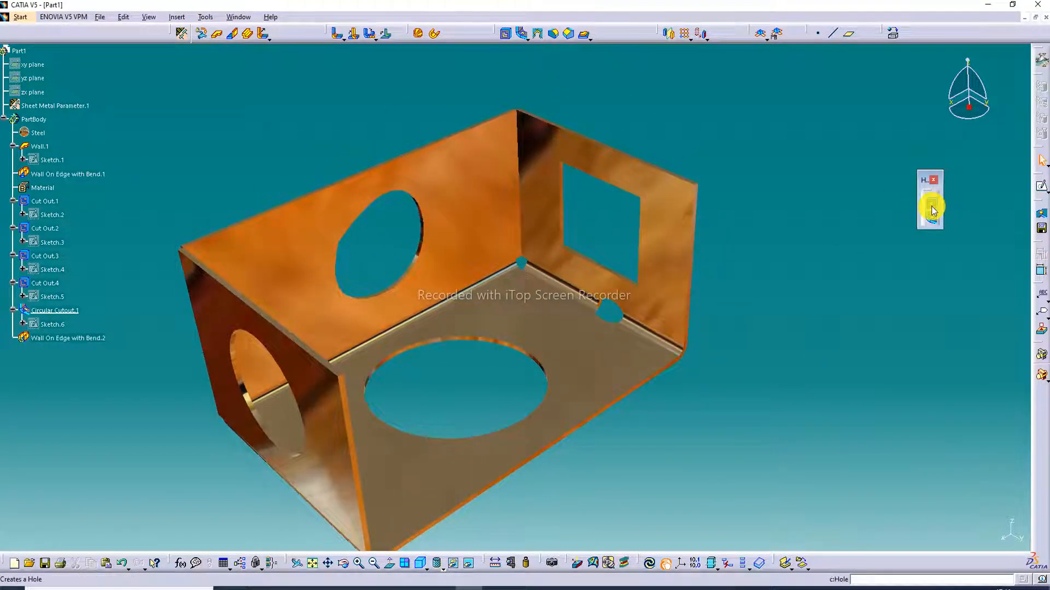
{"action": "left_click", "coordinate": [931, 207]}
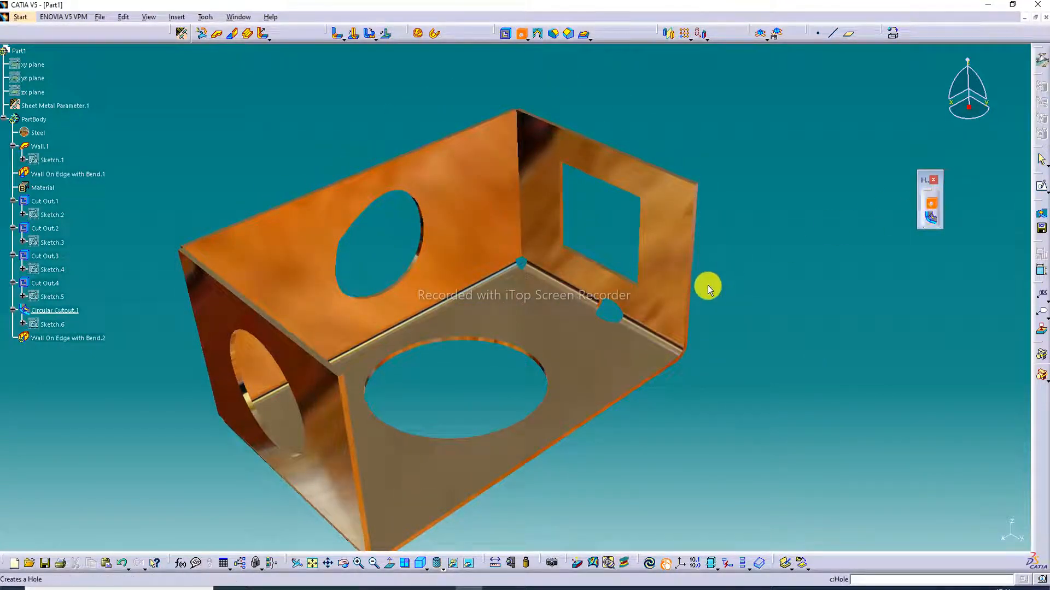
{"action": "left_click", "coordinate": [662, 338]}
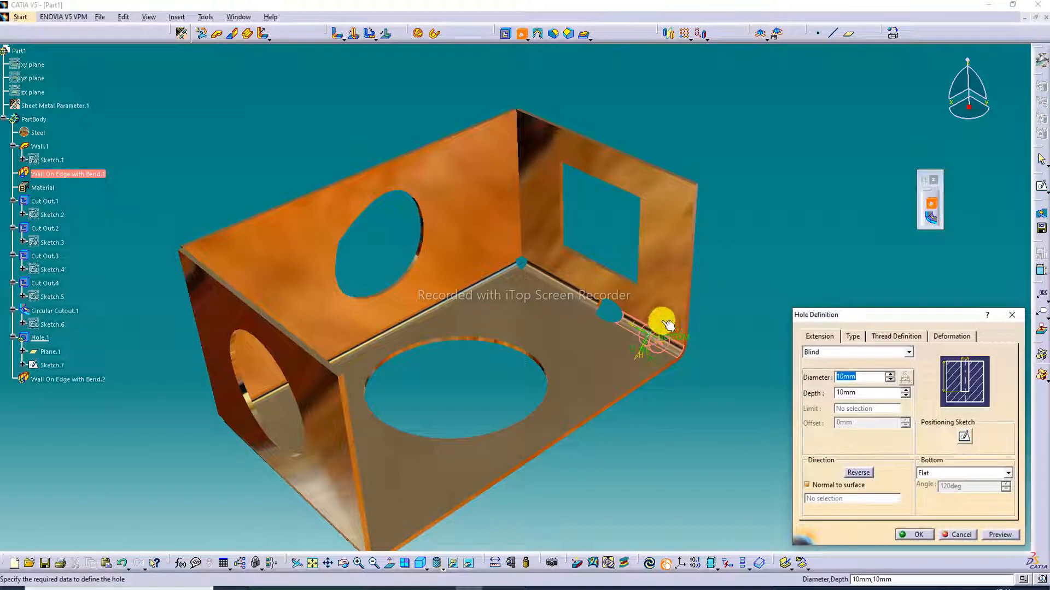
{"action": "left_click", "coordinate": [921, 536]}
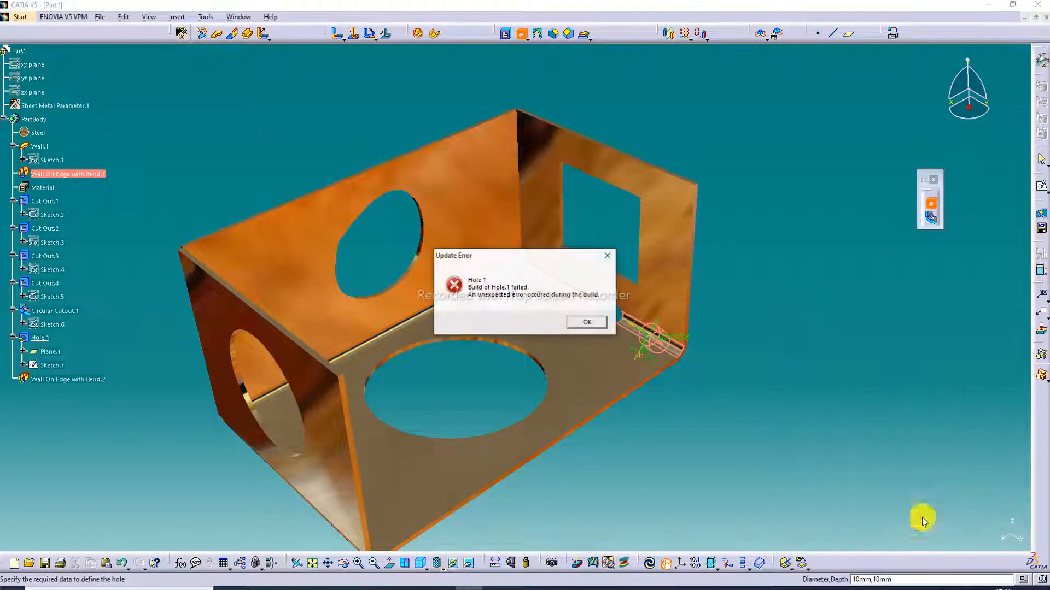
{"action": "left_click", "coordinate": [607, 256]}
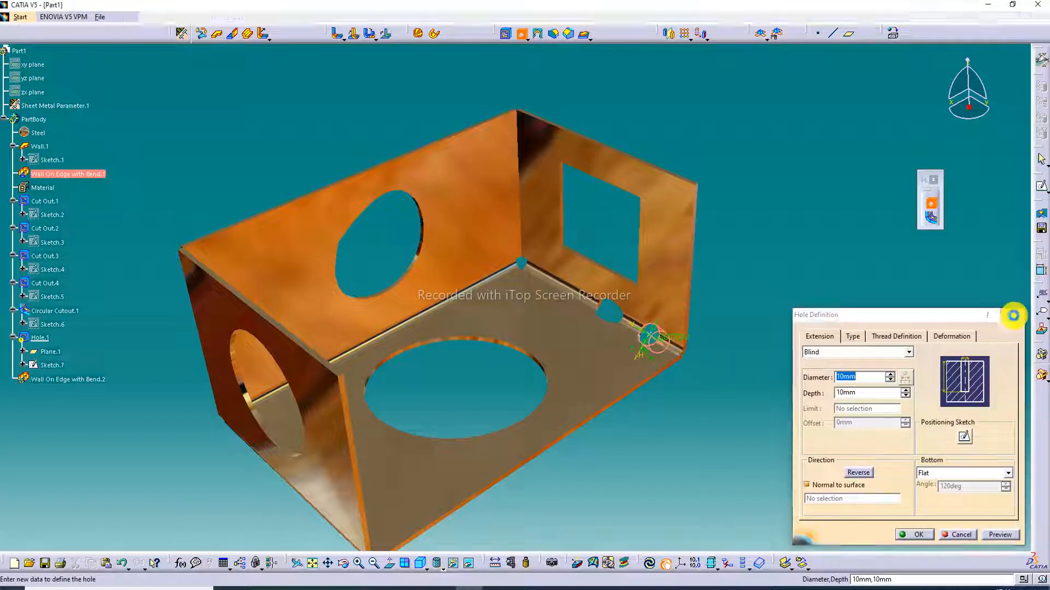
{"action": "left_click", "coordinate": [1013, 316]}
Make a 15 mm diameter circular cutout on the bend between the base and the side wall with the circular opening
{"action": "middle_click_drag", "start_coordinate": [574, 361], "coordinate": [377, 402]}
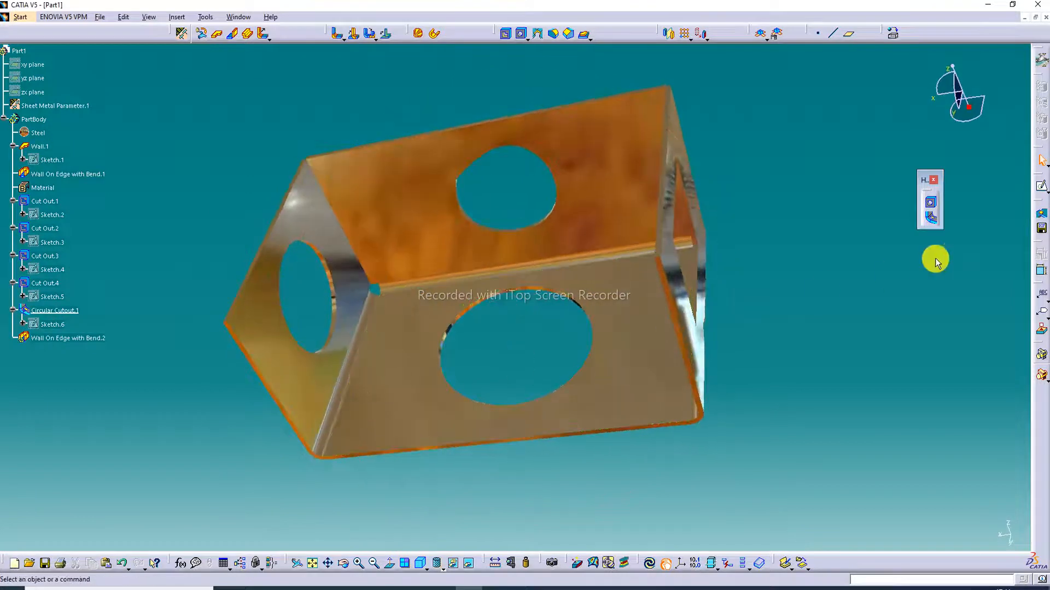
{"action": "left_click", "coordinate": [930, 218]}
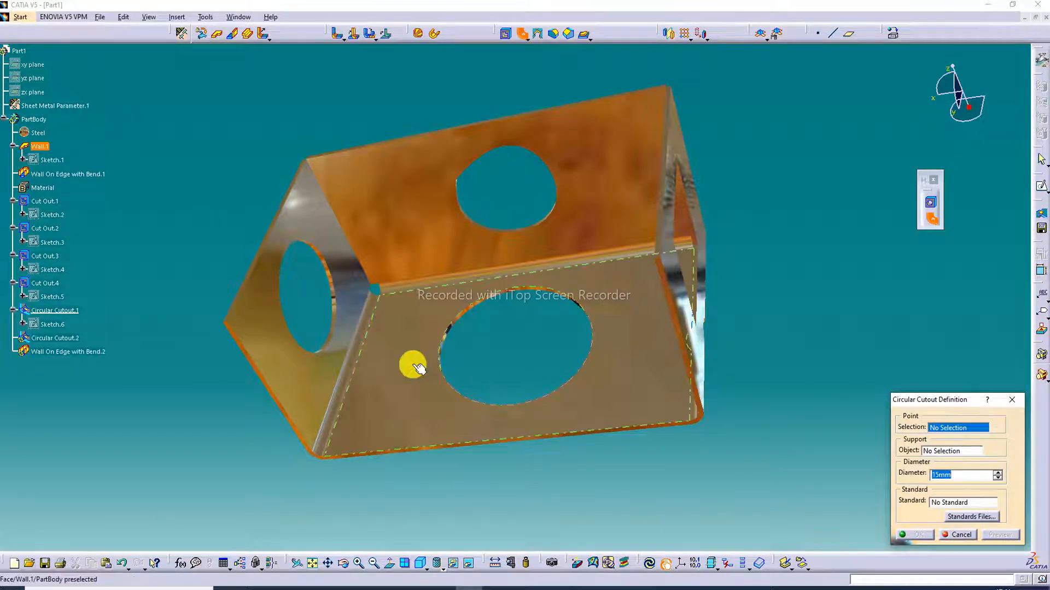
{"action": "left_click", "coordinate": [341, 403]}
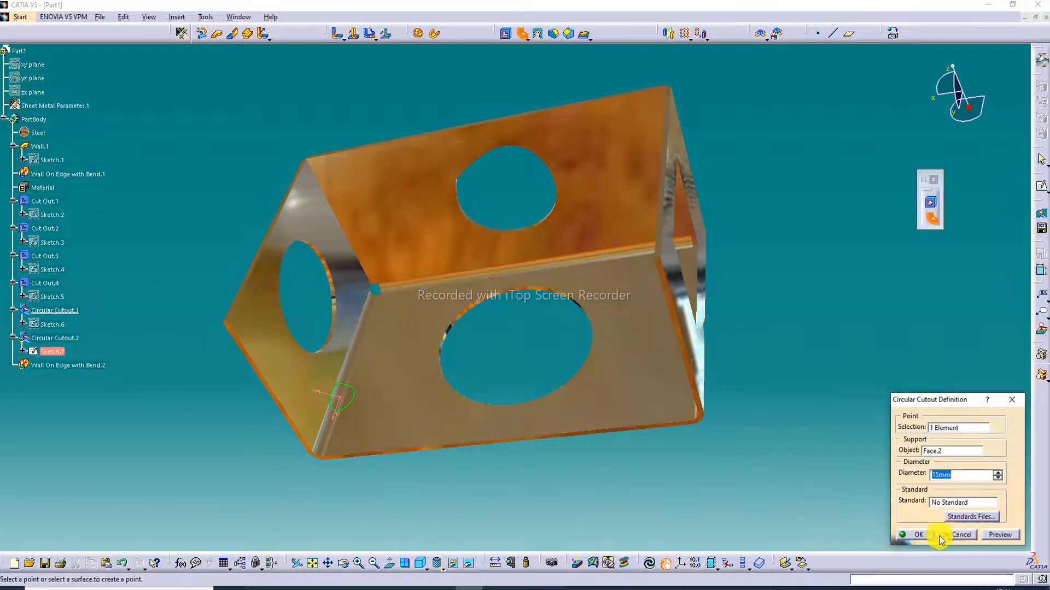
{"action": "left_click", "coordinate": [921, 534]}
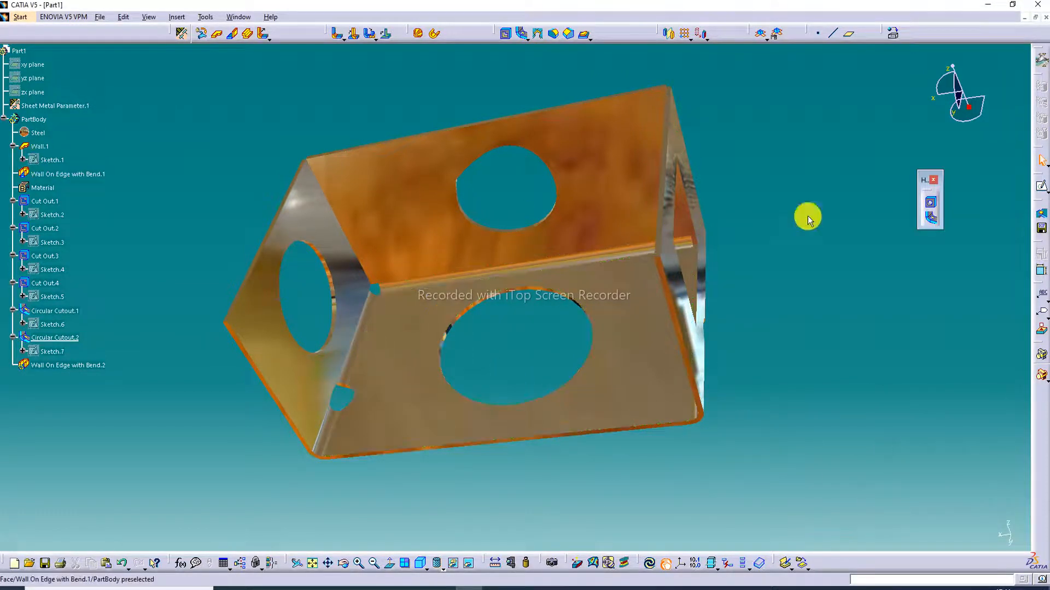
Make a second 15 mm diameter circular cutout on the bend between the base and the side wall with the circular opening
{"action": "left_click", "coordinate": [931, 223]}
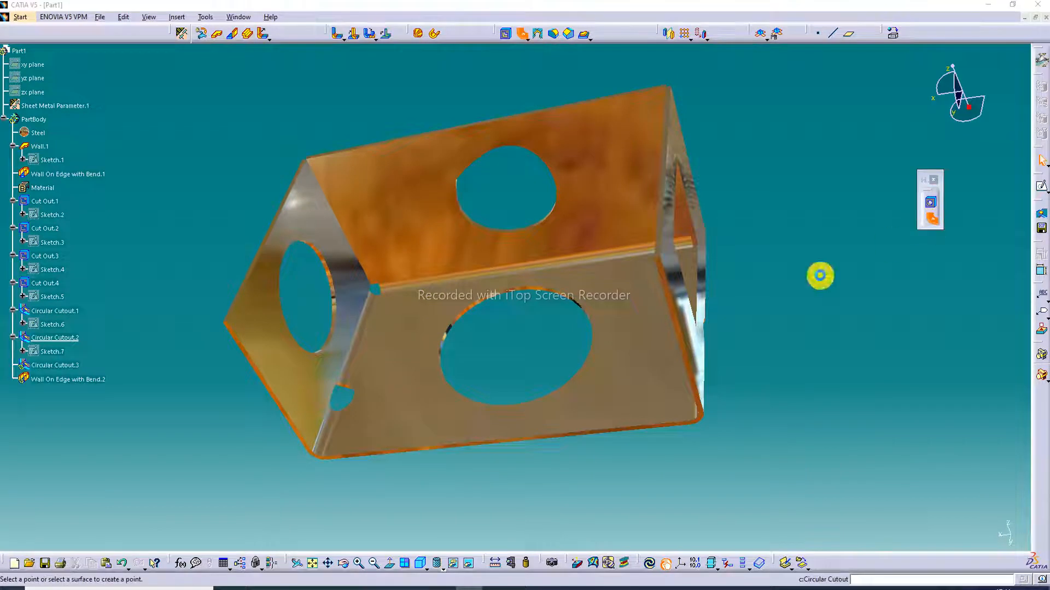
{"action": "left_click", "coordinate": [359, 336]}
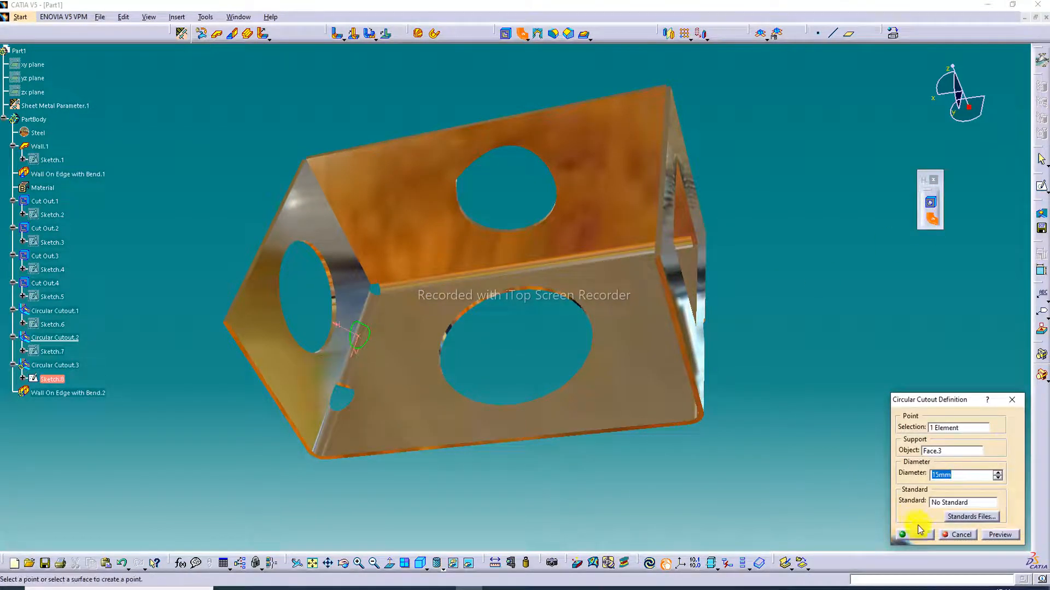
{"action": "left_click", "coordinate": [913, 535]}
Make two 15 mm diameter circular cutouts spaced apart on the bend between the base and the back wall
{"action": "left_click", "coordinate": [931, 218]}
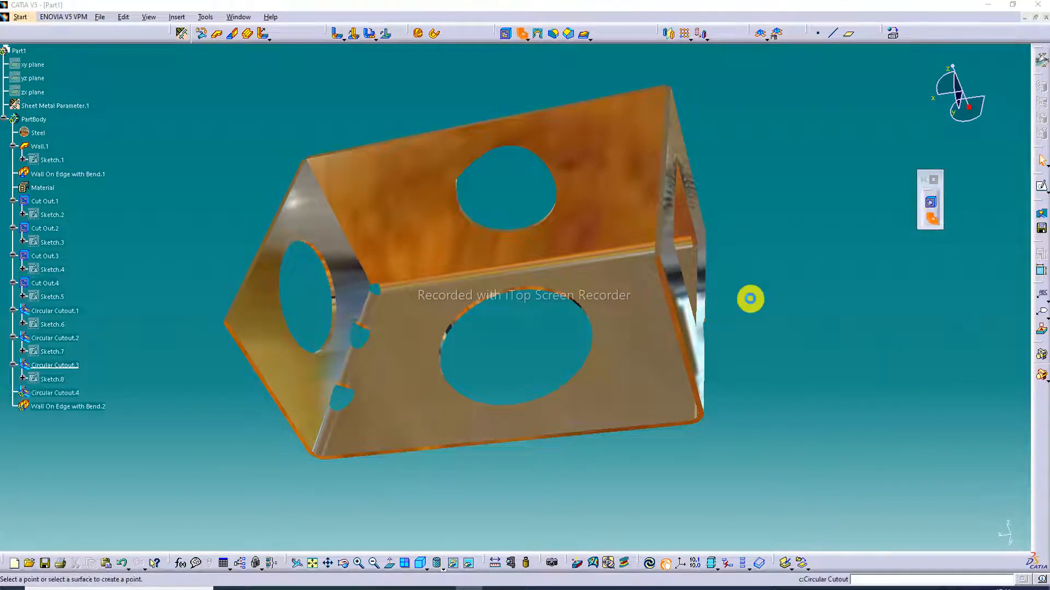
{"action": "left_click", "coordinate": [441, 281]}
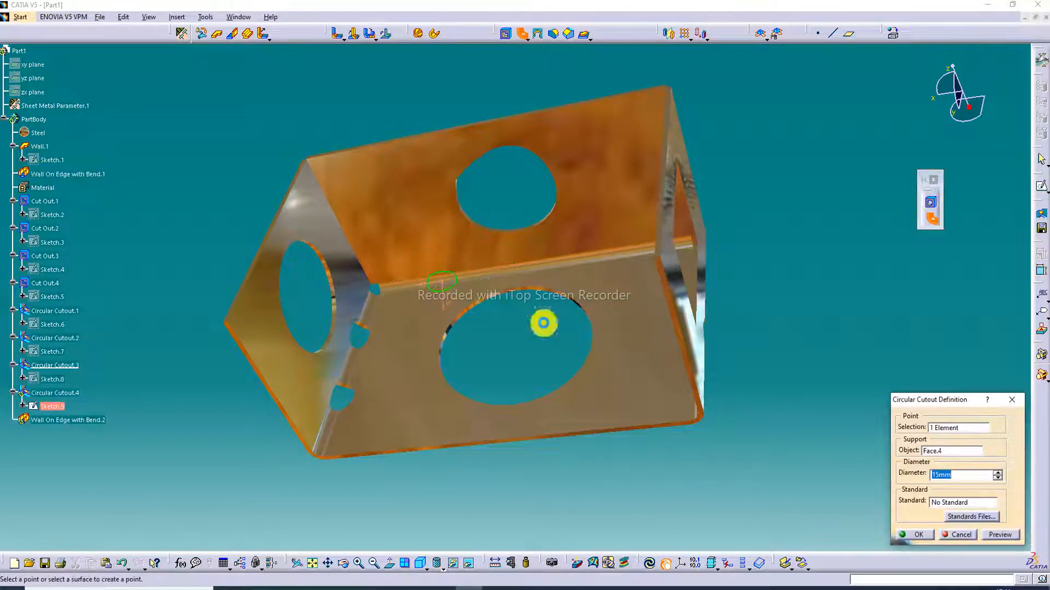
{"action": "left_click", "coordinate": [916, 535]}
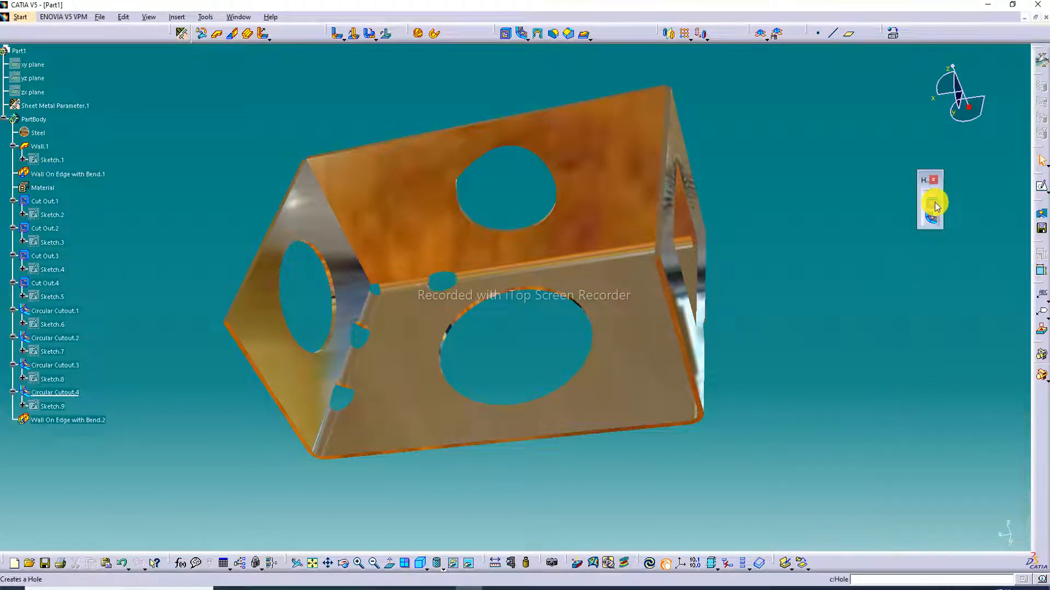
{"action": "left_click", "coordinate": [931, 219]}
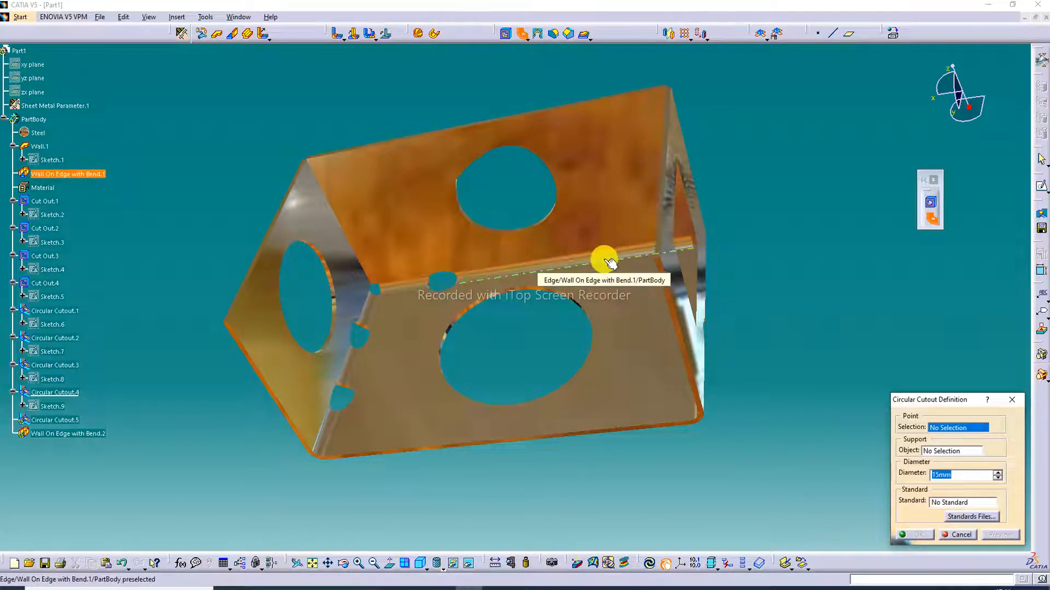
{"action": "left_click", "coordinate": [605, 257]}
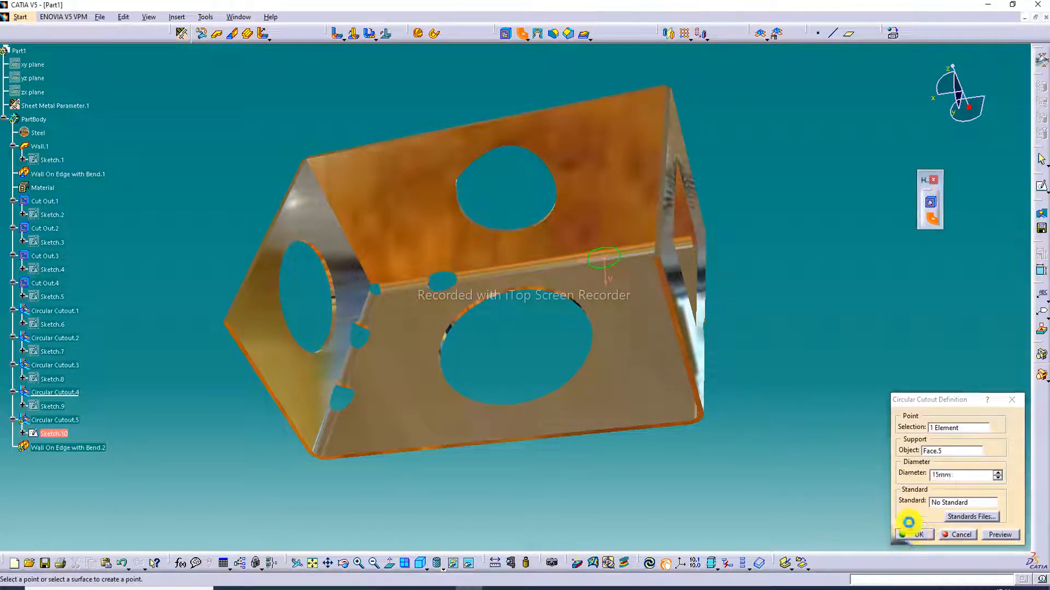
{"action": "left_click", "coordinate": [909, 529]}
Make a second 15 mm diameter circular cutout on the bend below the rectangular opening, nearer the back corner
{"action": "middle_click_drag", "start_coordinate": [773, 250], "coordinate": [714, 263]}
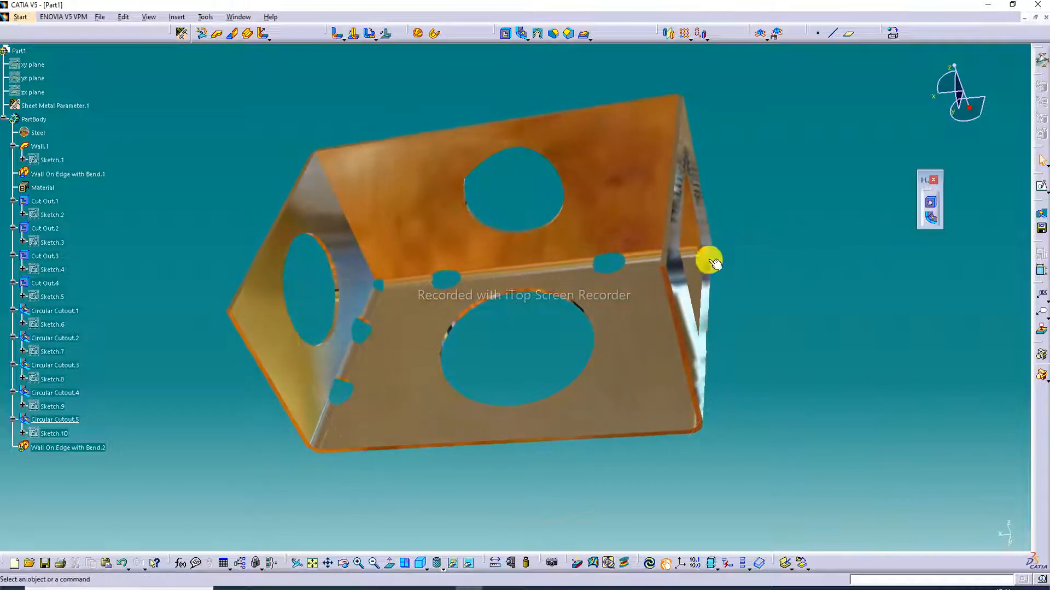
{"action": "middle_click_drag", "start_coordinate": [410, 211], "coordinate": [607, 244]}
{"action": "left_click", "coordinate": [930, 218]}
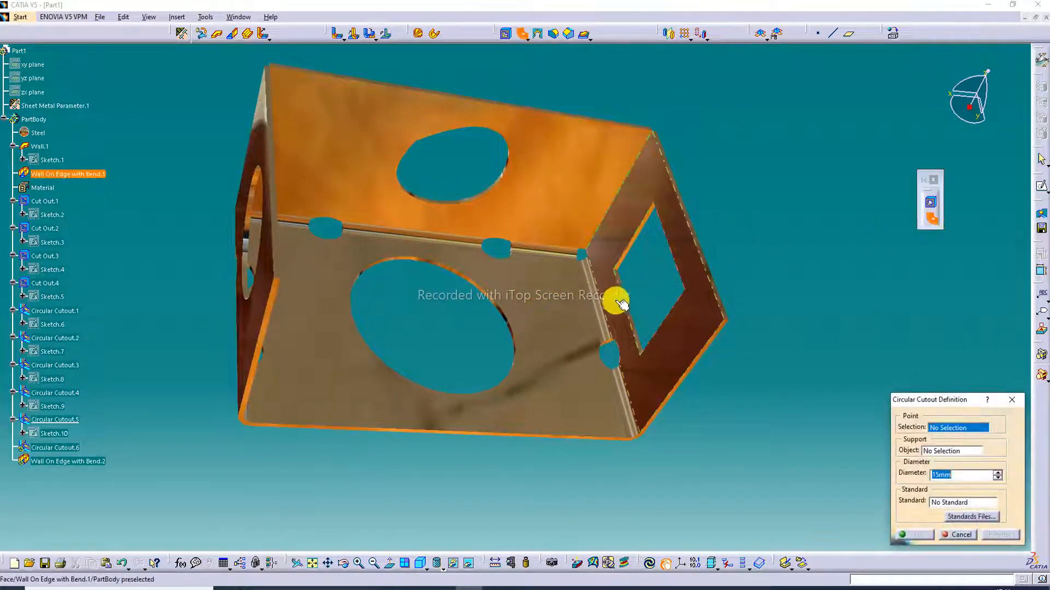
{"action": "left_click", "coordinate": [596, 303]}
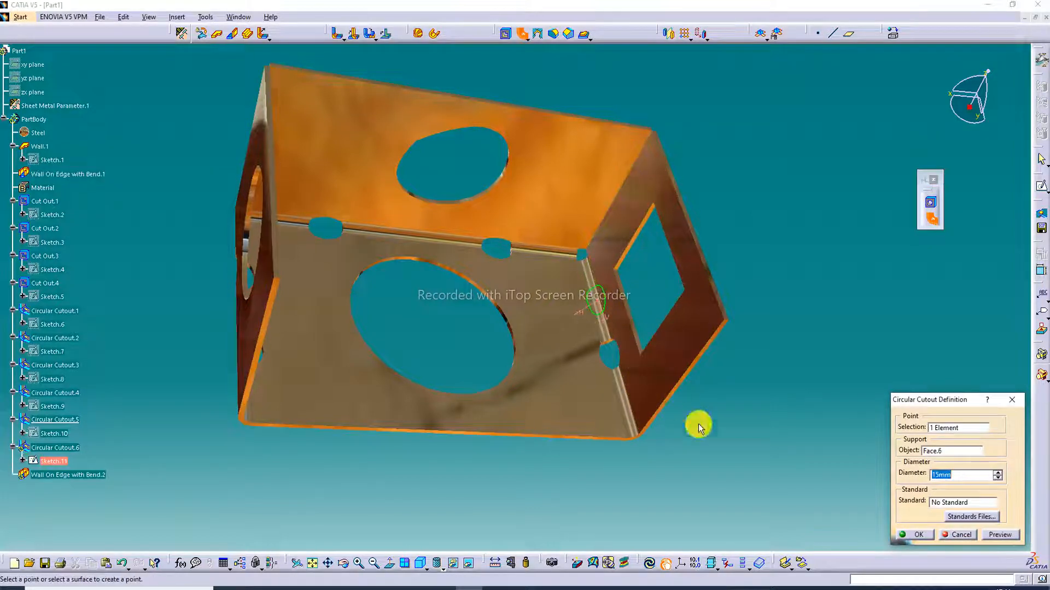
{"action": "left_click", "coordinate": [916, 535]}
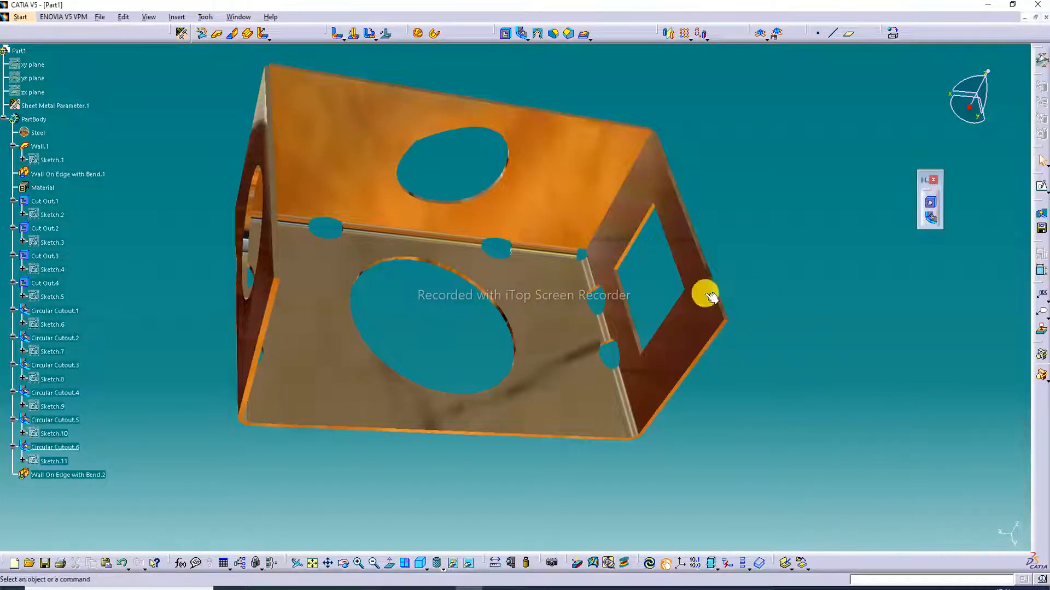
{"action": "left_click", "coordinate": [931, 218]}
{"action": "left_click", "coordinate": [617, 193]}
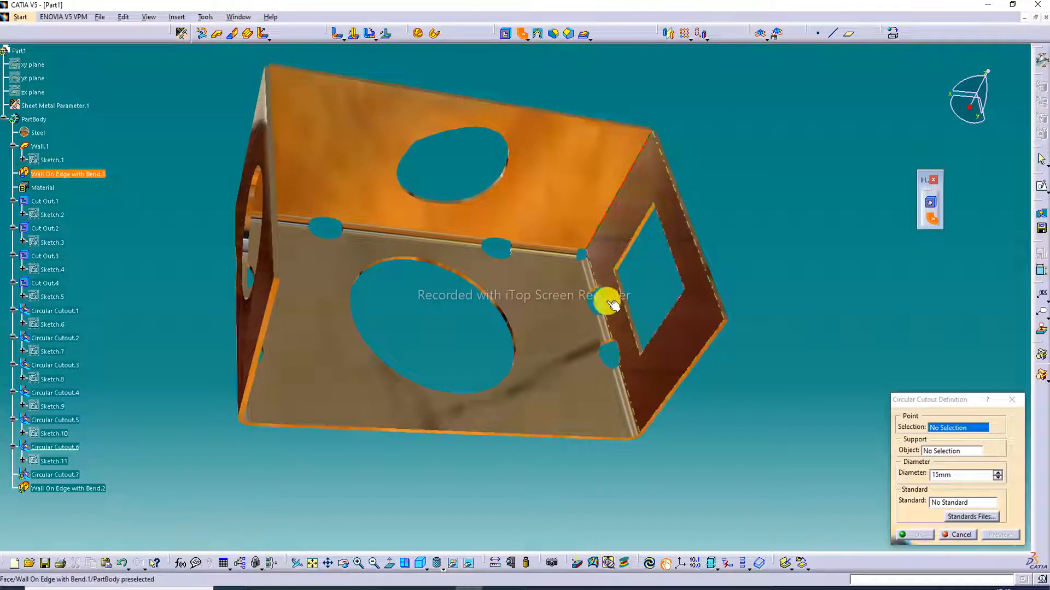
{"action": "left_click", "coordinate": [1023, 403]}
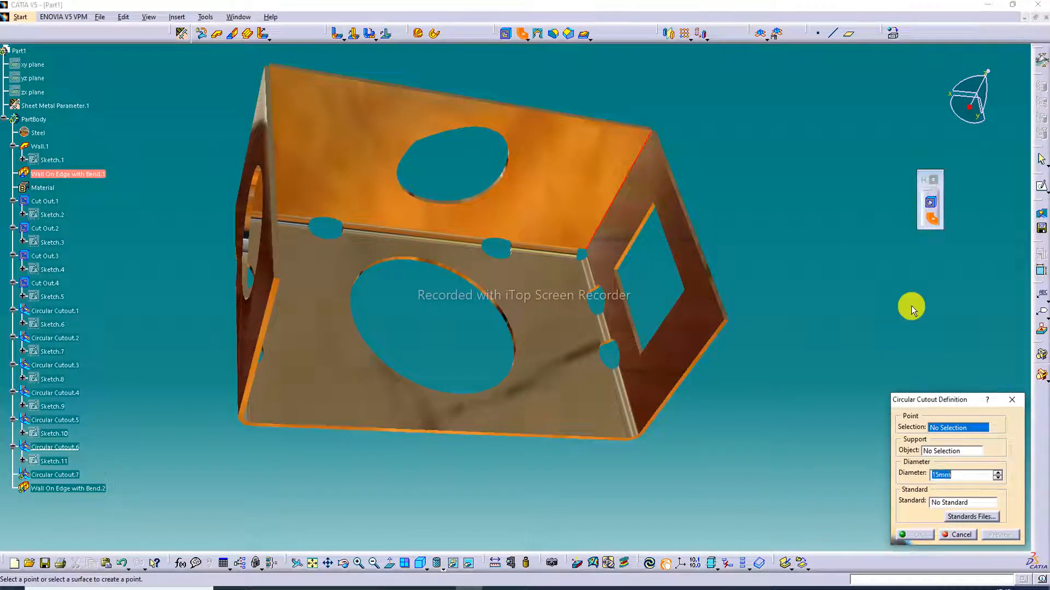
{"action": "left_click", "coordinate": [1012, 400]}
{"action": "left_click", "coordinate": [931, 220]}
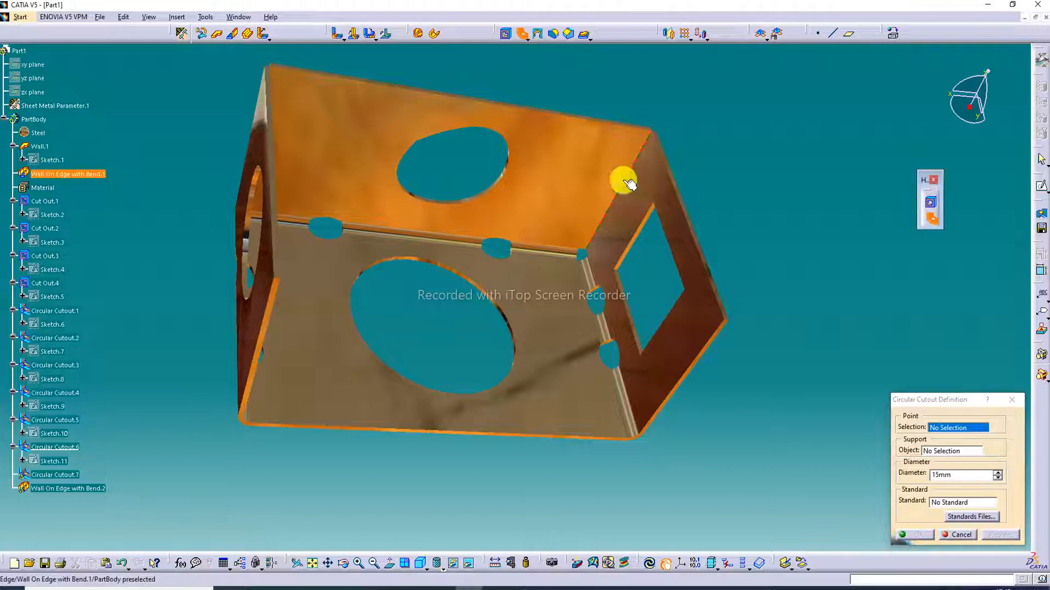
{"action": "left_click", "coordinate": [1011, 400]}
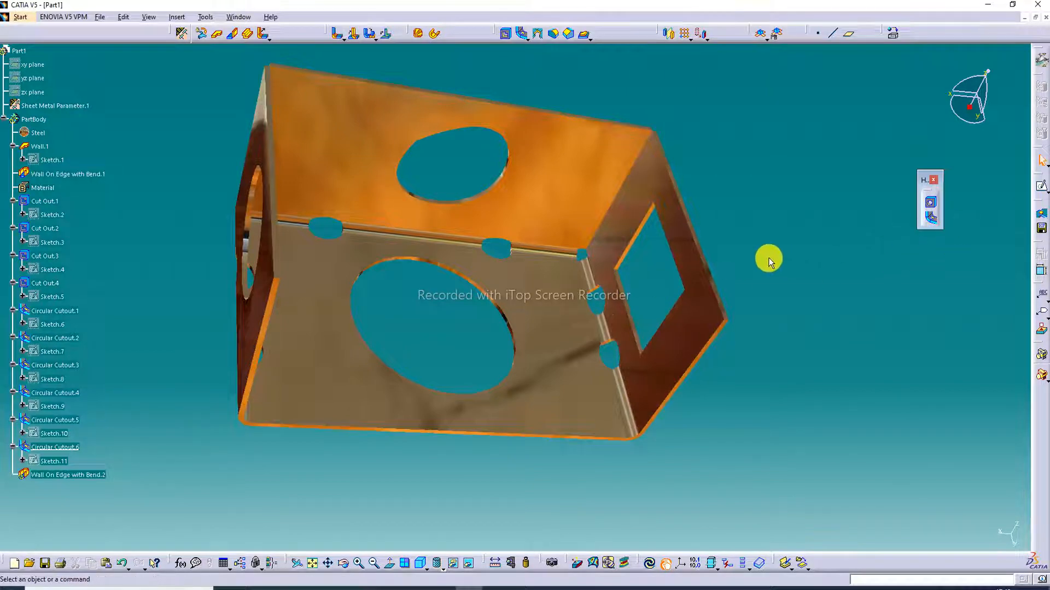
Make a 15 mm diameter circular cutout on the back wall's bend, midway between its two existing cutouts
{"action": "middle_click_drag", "start_coordinate": [769, 257], "coordinate": [621, 232]}
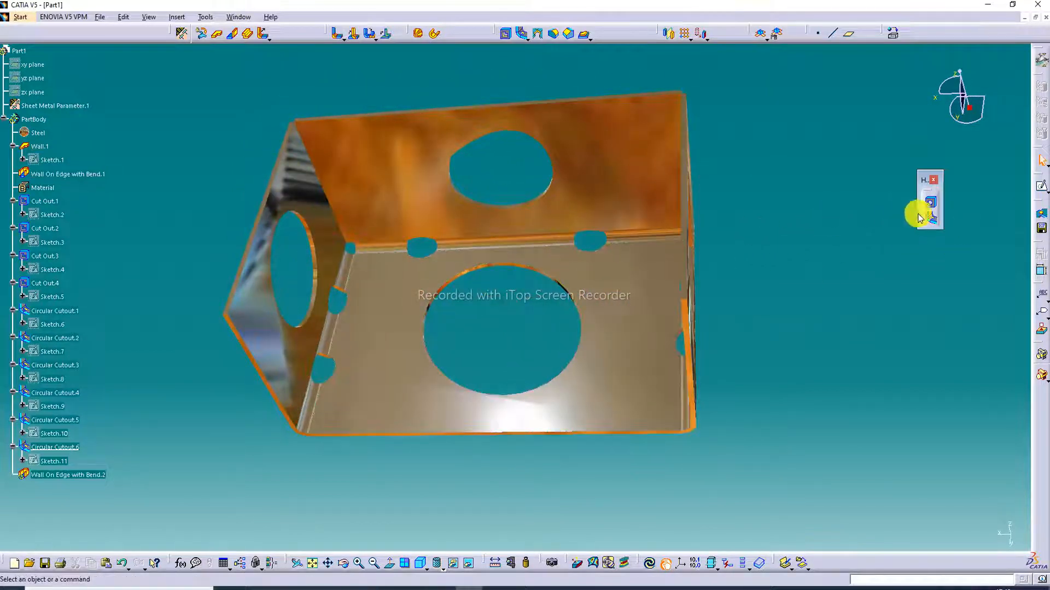
{"action": "left_click", "coordinate": [931, 218]}
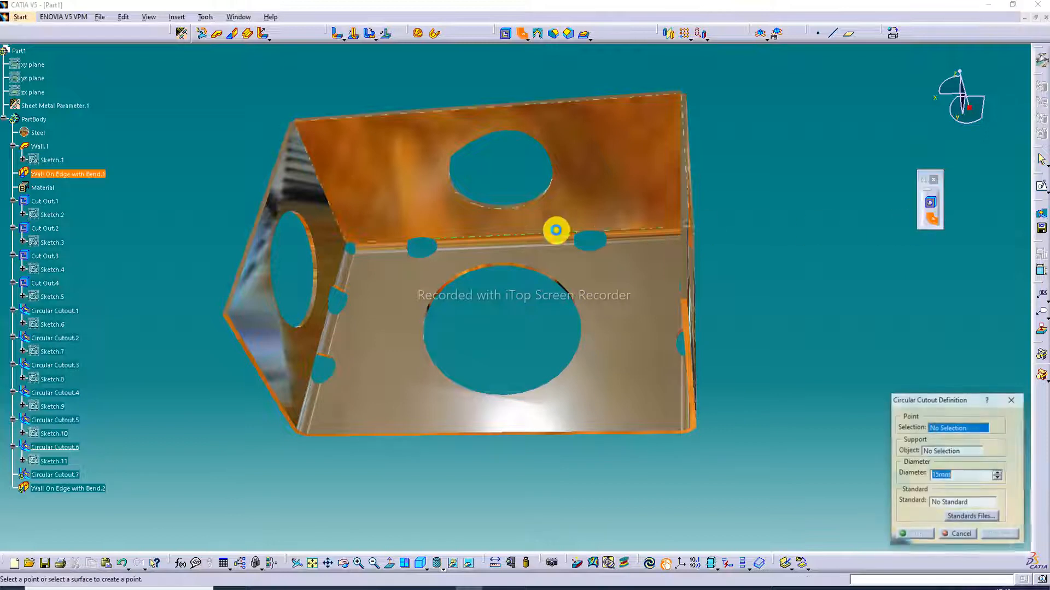
{"action": "left_click", "coordinate": [499, 242]}
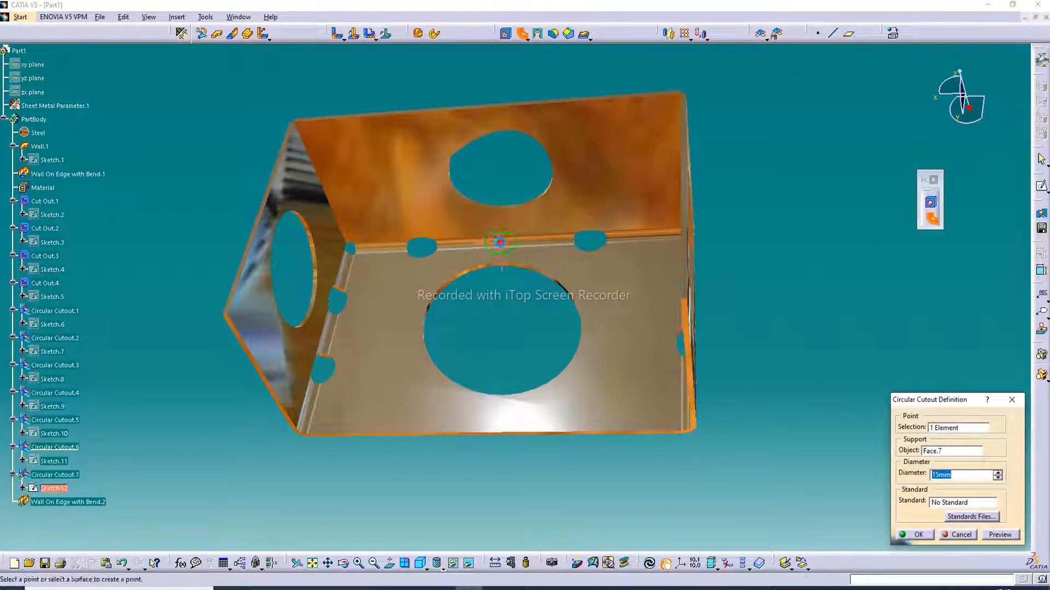
{"action": "left_click", "coordinate": [921, 534]}
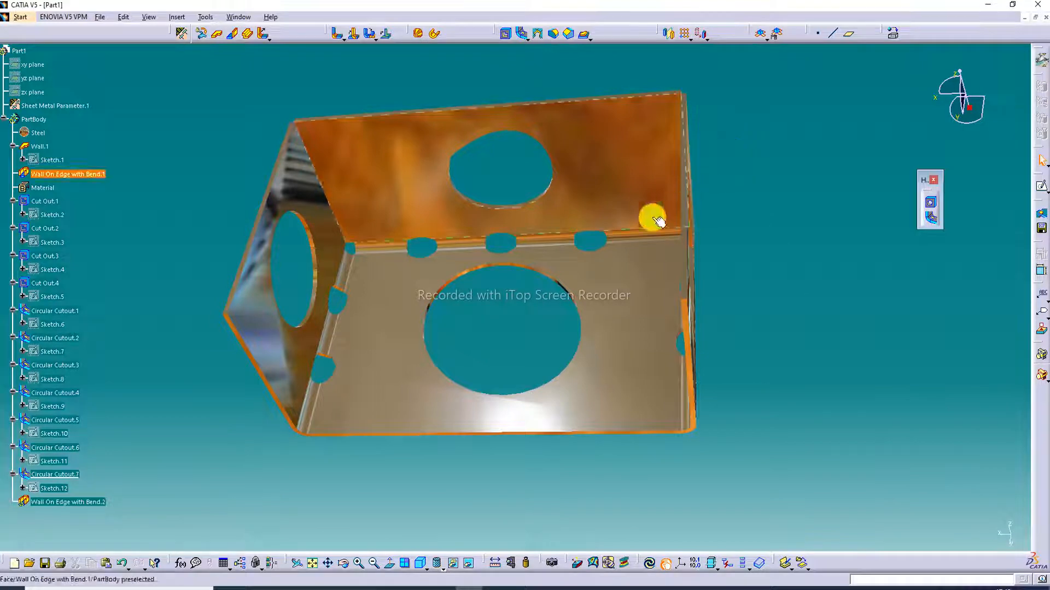
Examine the tray's wall openings and bend cutouts from an isometric view, moving the floating hole toolbar out of the way
{"action": "left_click", "coordinate": [421, 563]}
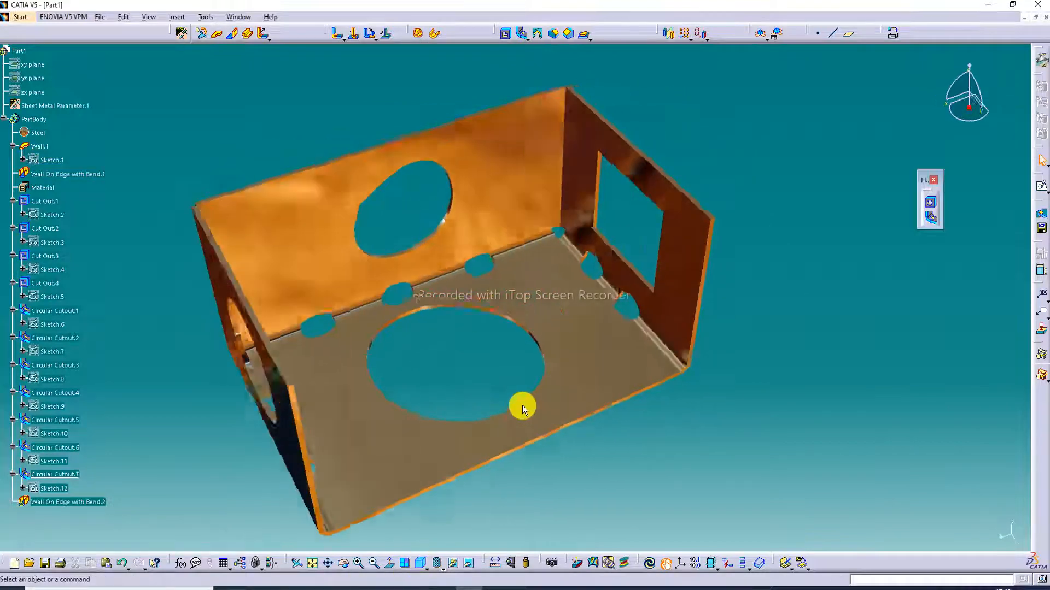
{"action": "middle_click_drag", "start_coordinate": [551, 418], "coordinate": [631, 384]}
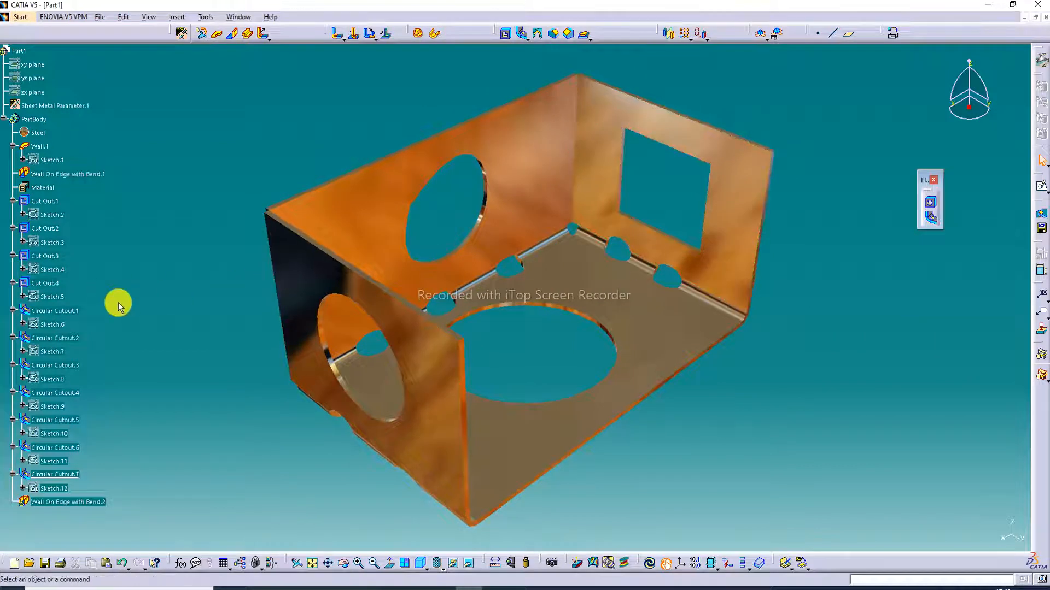
{"action": "middle_click_drag", "start_coordinate": [752, 171], "coordinate": [803, 174]}
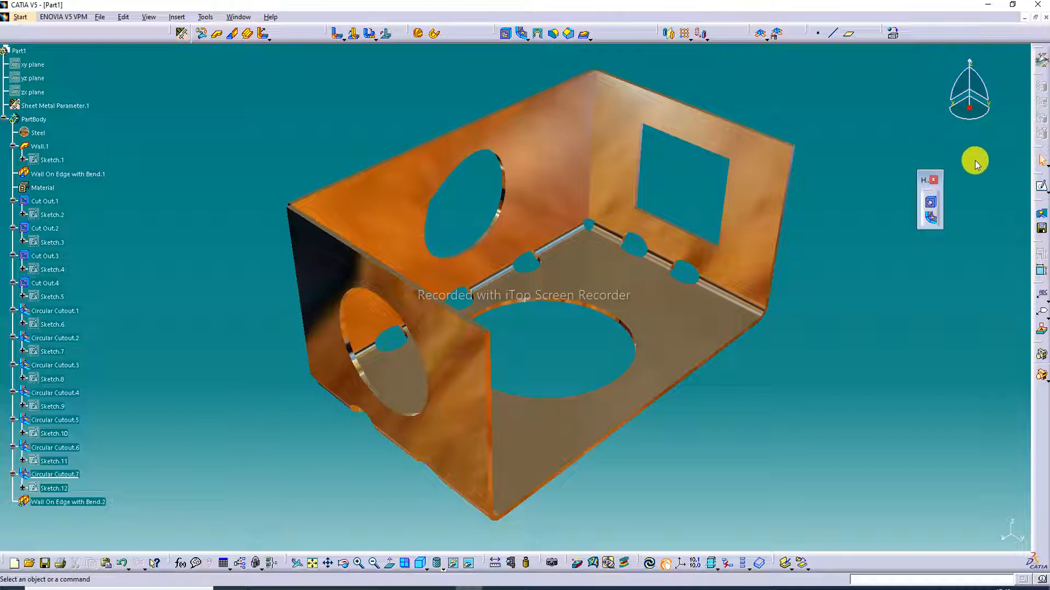
{"action": "left_click_drag", "start_coordinate": [977, 164], "coordinate": [977, 164]}
{"action": "left_click", "coordinate": [577, 424]}
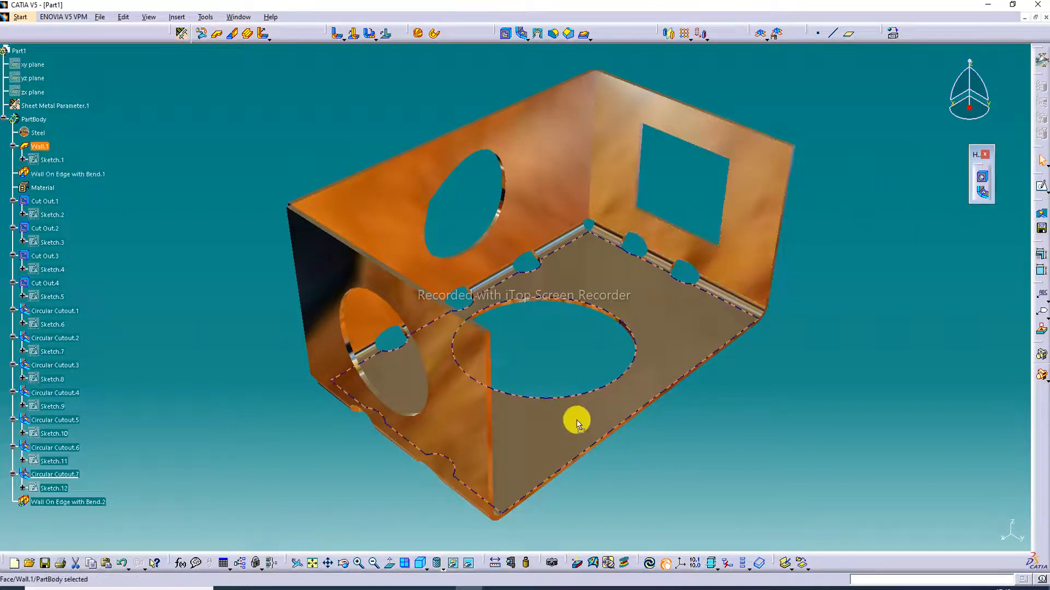
{"action": "middle_click_drag", "start_coordinate": [682, 342], "coordinate": [674, 350]}
{"action": "left_click", "coordinate": [806, 340]}
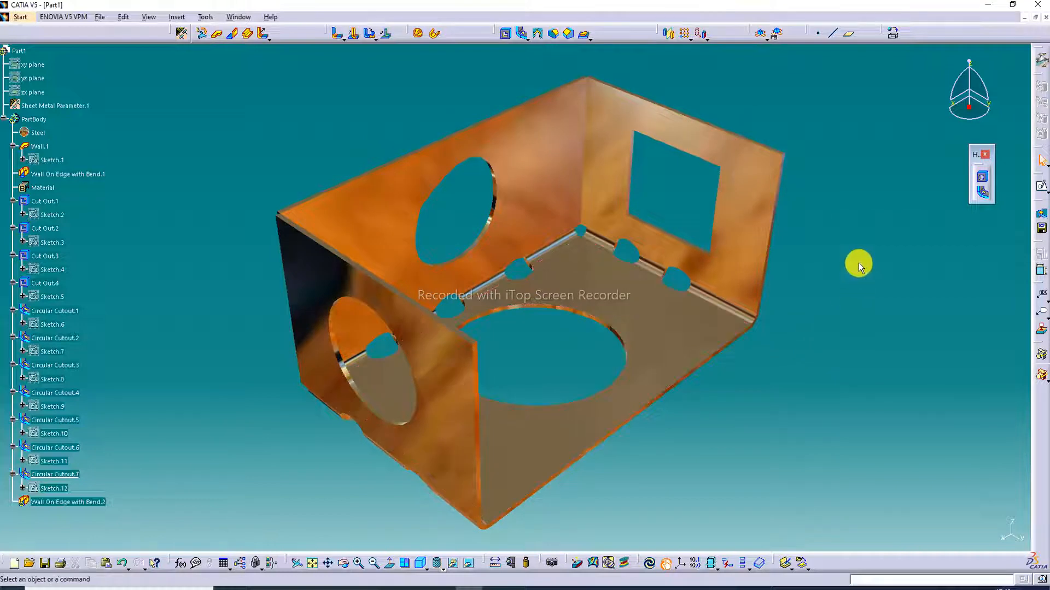